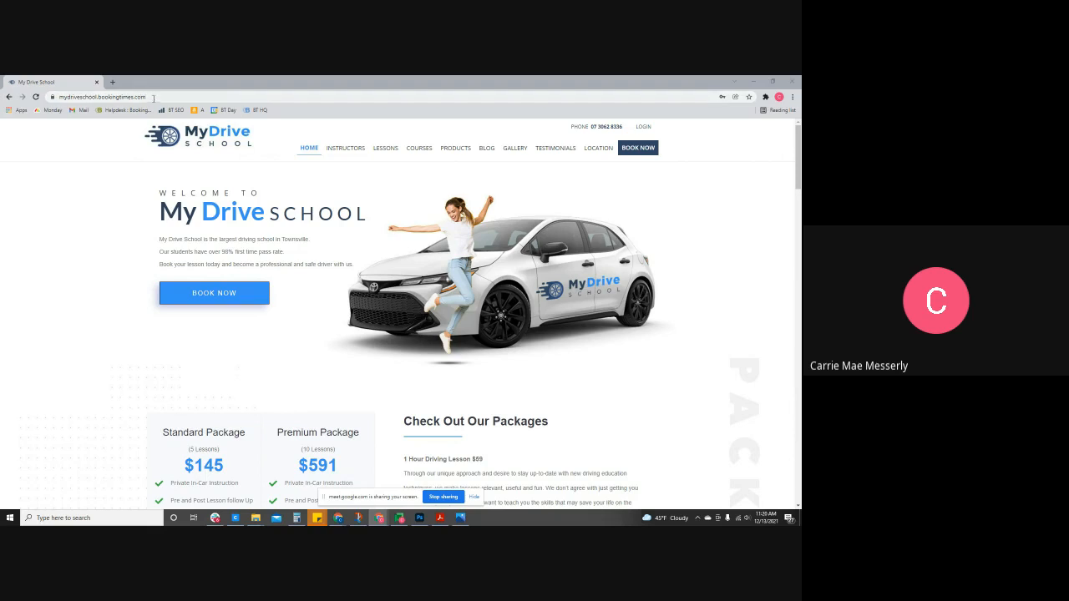
- Go from the MyDrive School homepage to the online lesson booking page via BOOK NOW
{"action": "left_click", "coordinate": [151, 97]}
{"action": "left_click", "coordinate": [120, 241]}
{"action": "left_click", "coordinate": [636, 148]}
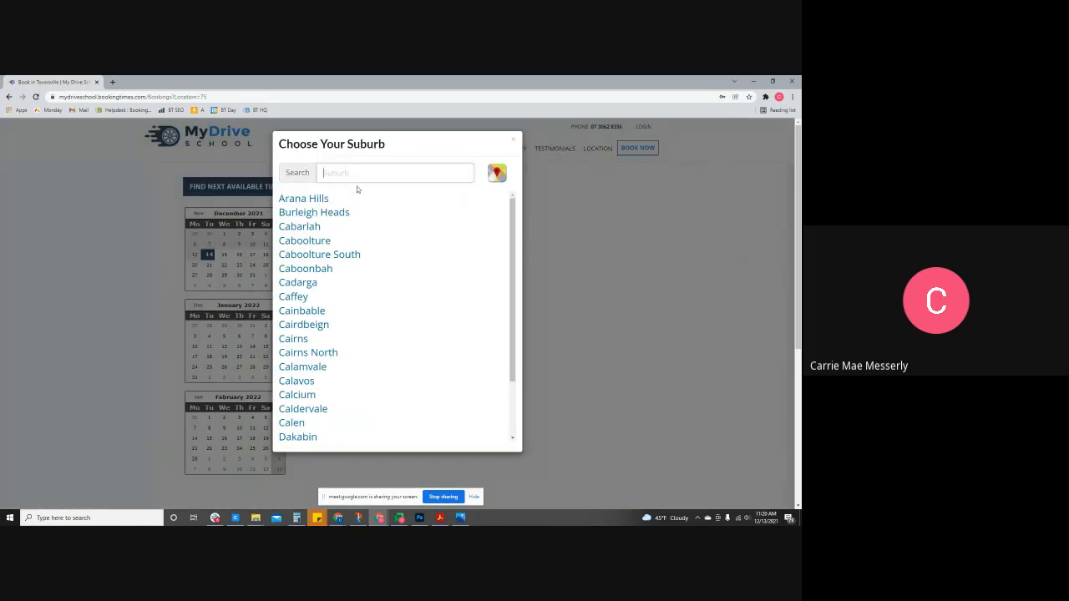
- Pick Burleigh Heads to load the instructor's 13–19 December 2021 weekly schedule
{"action": "left_click_drag", "start_coordinate": [148, 96], "coordinate": [225, 97]}
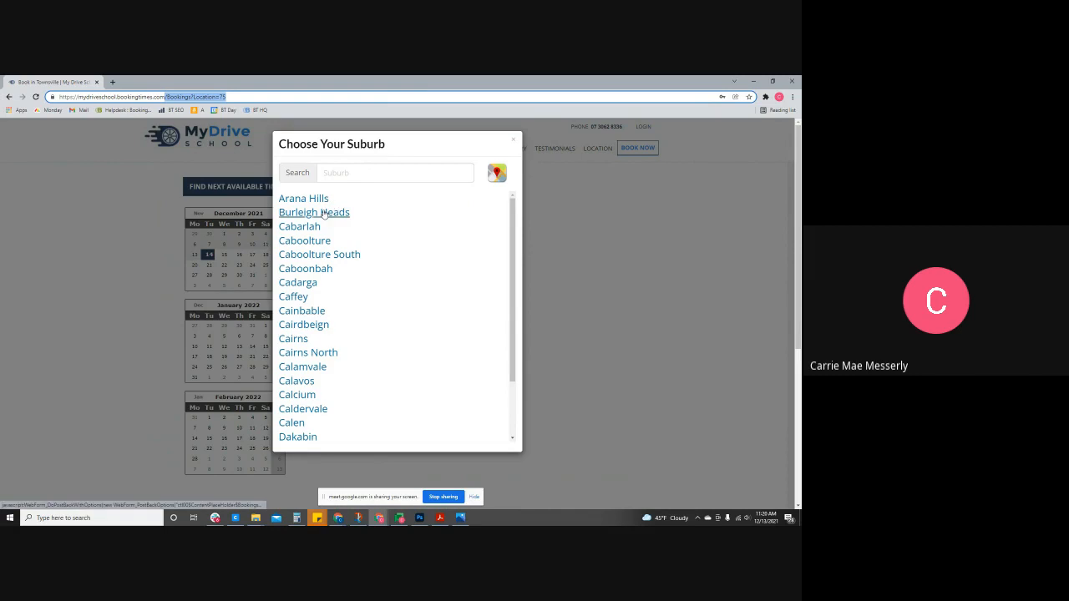
{"action": "left_click", "coordinate": [323, 213]}
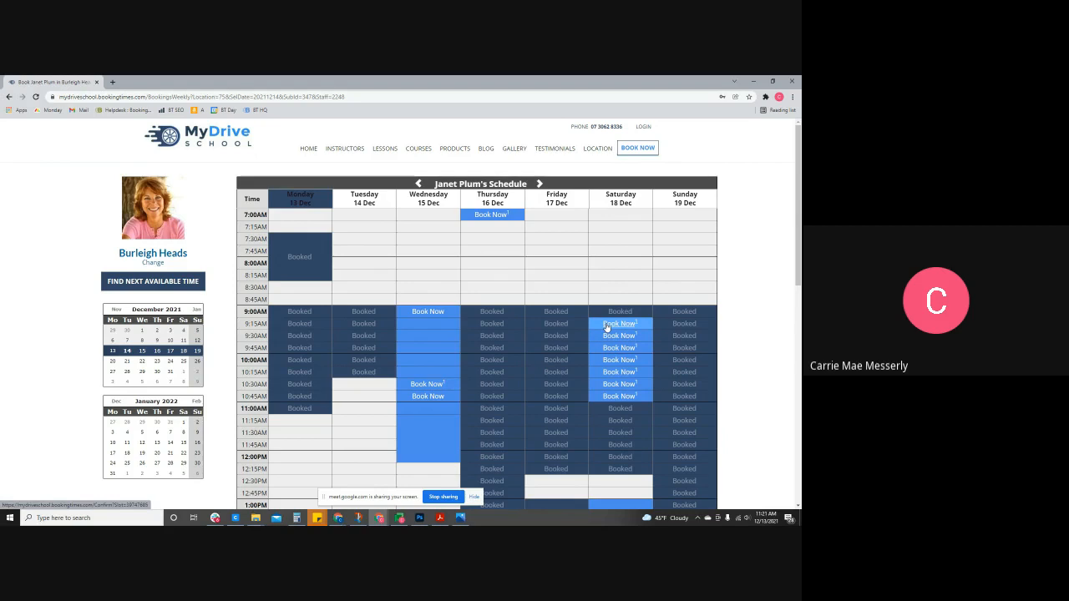
- Check the Saturday 9:15AM and Wednesday 10:45AM slots for bookable services, then reopen the suburb list
{"action": "left_click", "coordinate": [608, 327]}
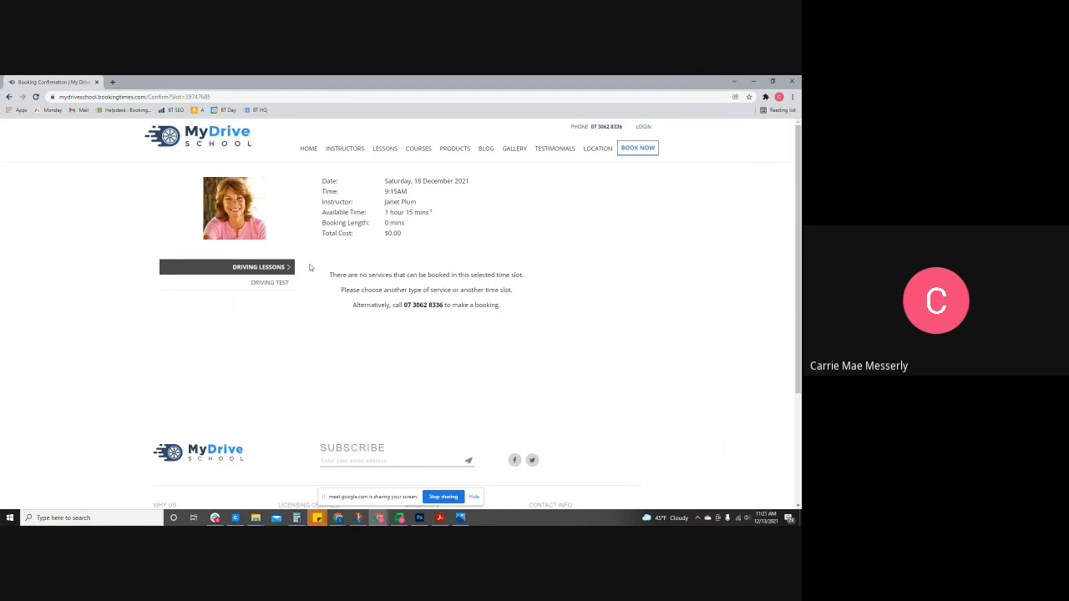
{"action": "left_click_drag", "start_coordinate": [452, 214], "coordinate": [429, 212]}
{"action": "left_click", "coordinate": [9, 97]}
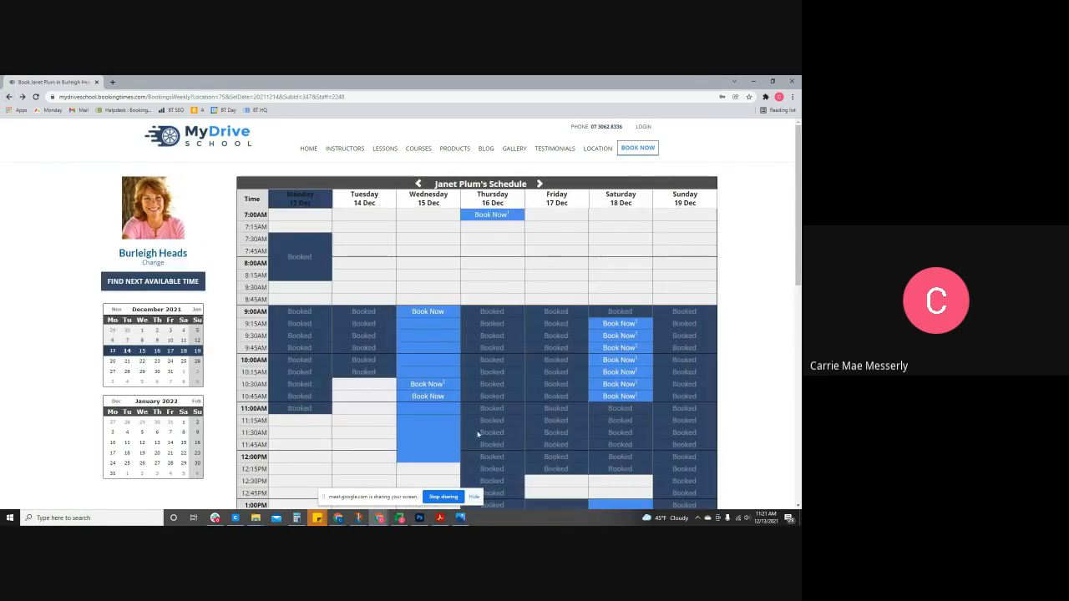
{"action": "left_click", "coordinate": [432, 398]}
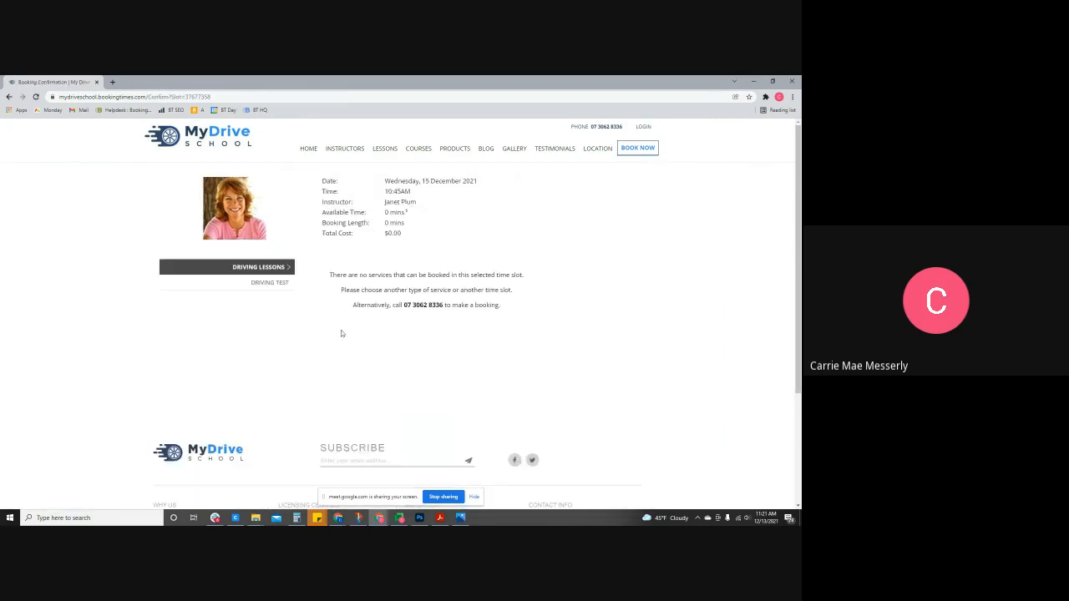
{"action": "left_click", "coordinate": [9, 96]}
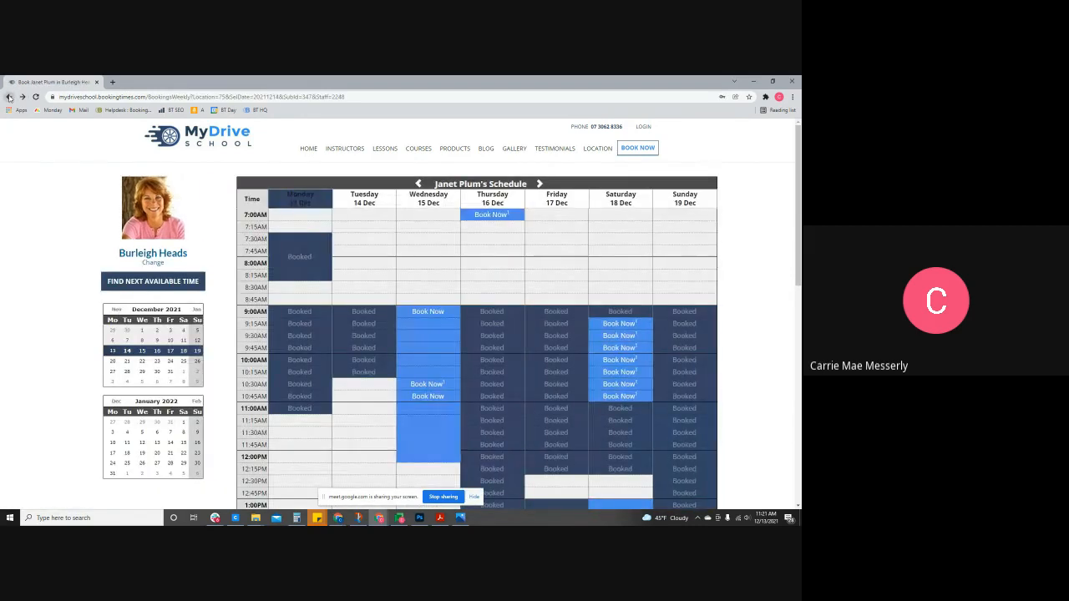
{"action": "left_click", "coordinate": [149, 253]}
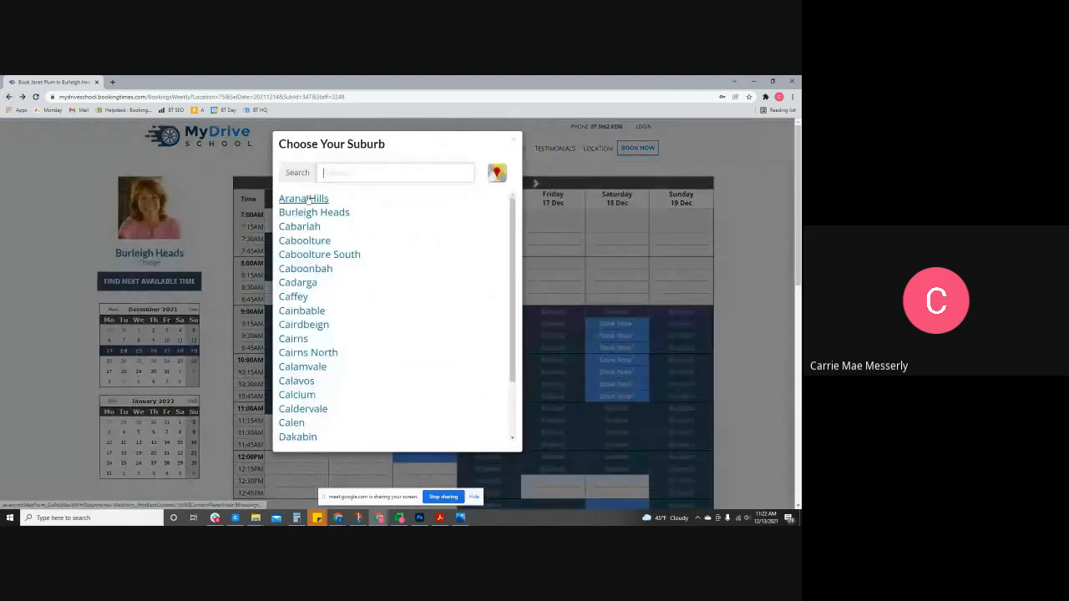
- Book an Arana Hills instructor's Saturday 3:30PM slot as a 1-hour Manual Lesson costing $75.00
{"action": "left_click", "coordinate": [309, 198]}
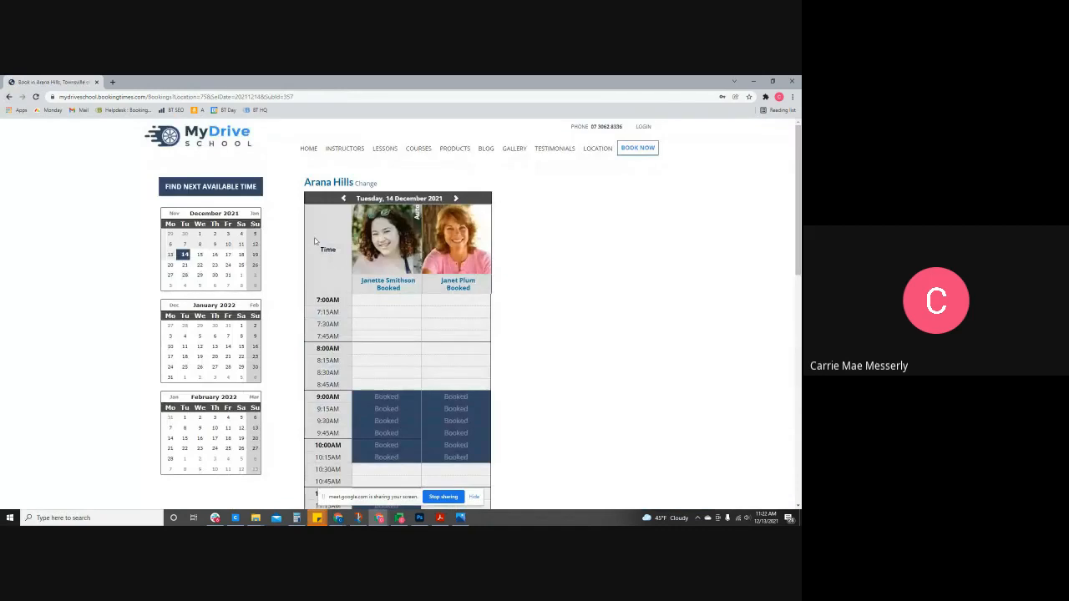
{"action": "left_click", "coordinate": [373, 253]}
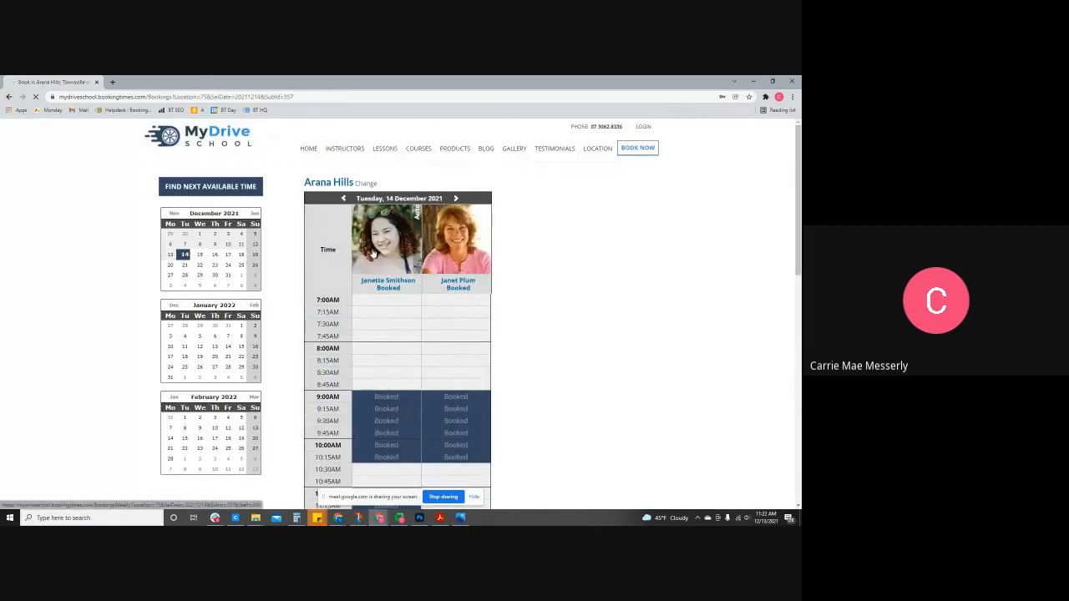
{"action": "scroll", "coordinate": [412, 272], "scroll_direction": "down", "scroll_amount": 3}
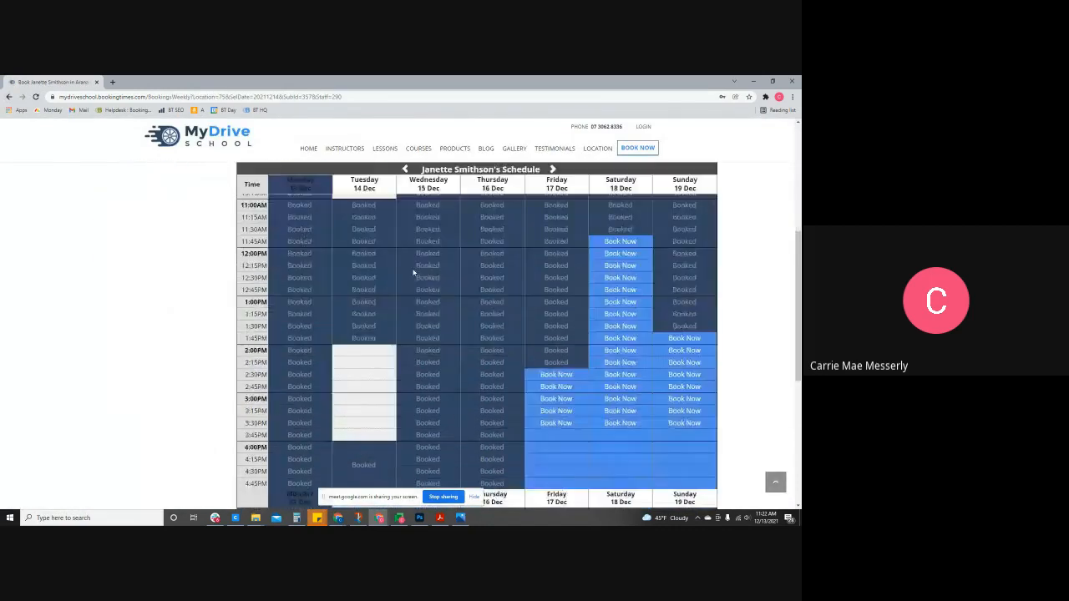
{"action": "left_click", "coordinate": [616, 423]}
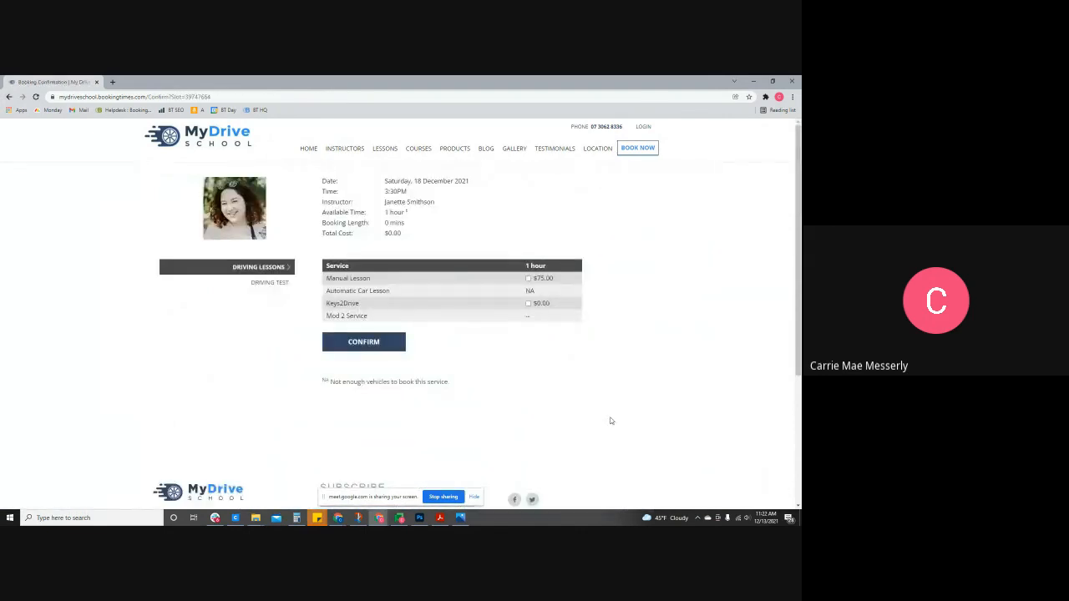
{"action": "double_click", "coordinate": [530, 290]}
{"action": "left_click", "coordinate": [528, 279]}
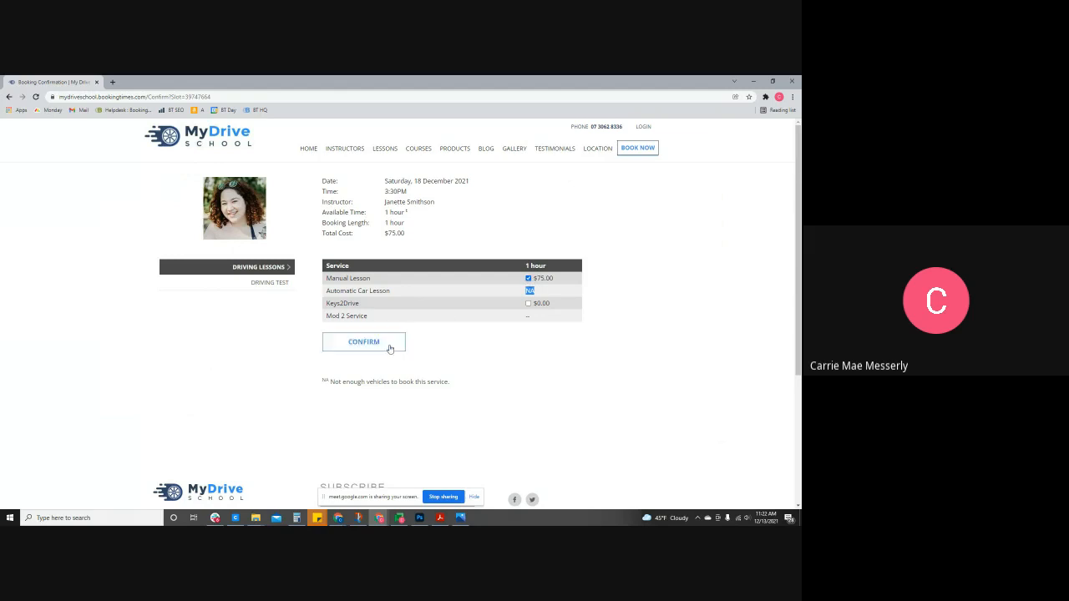
- Confirm the lesson and make the new booking for Someone Else
{"action": "left_click", "coordinate": [389, 346]}
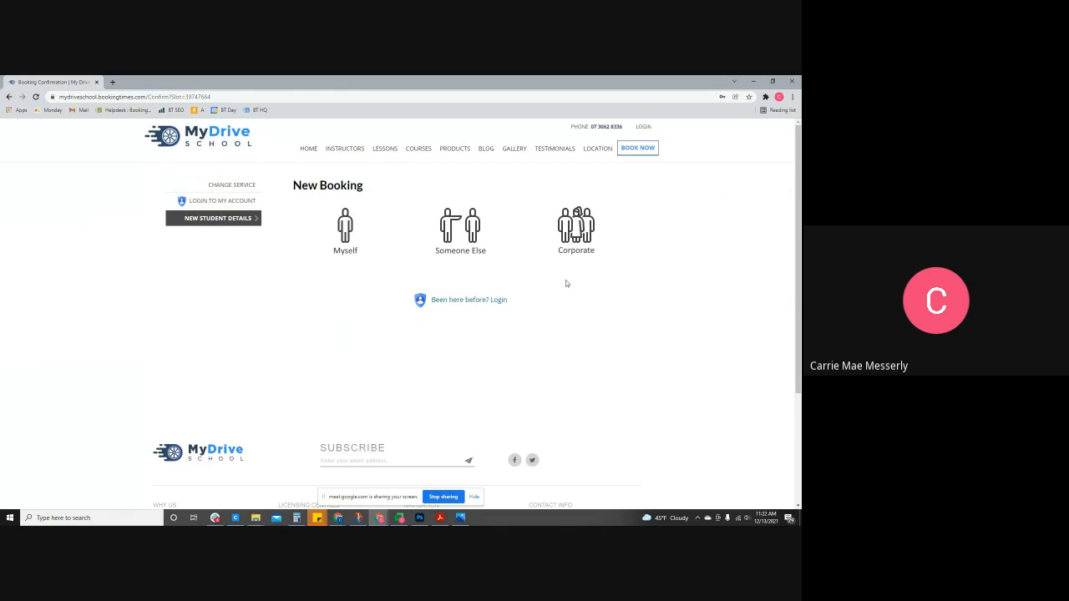
{"action": "left_click", "coordinate": [476, 242]}
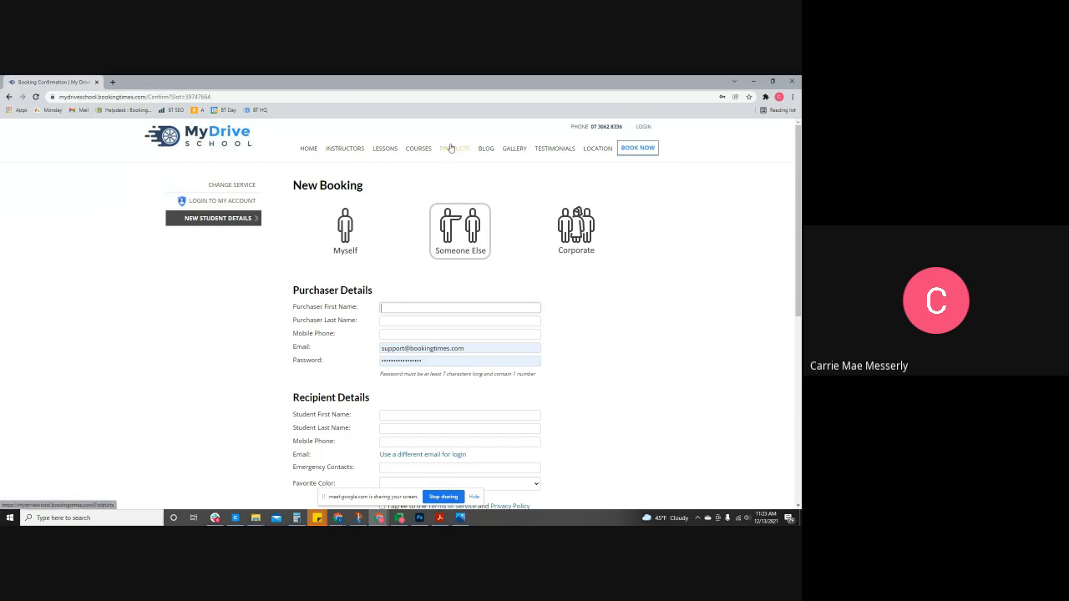
- Log in as staff using Sign in with Google and the staff Google account
{"action": "left_click", "coordinate": [643, 127]}
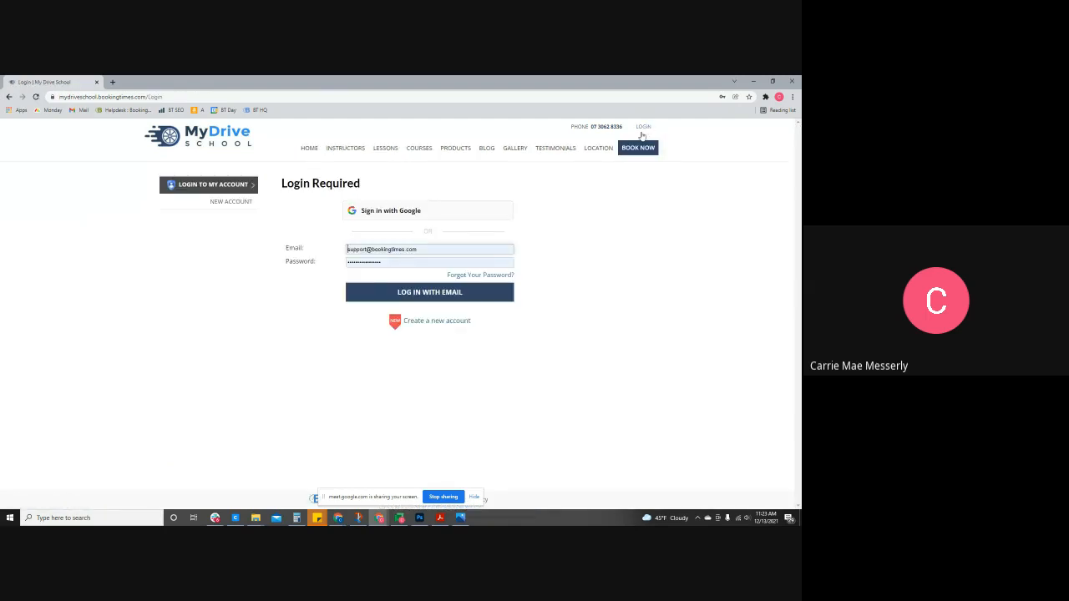
{"action": "left_click", "coordinate": [465, 211]}
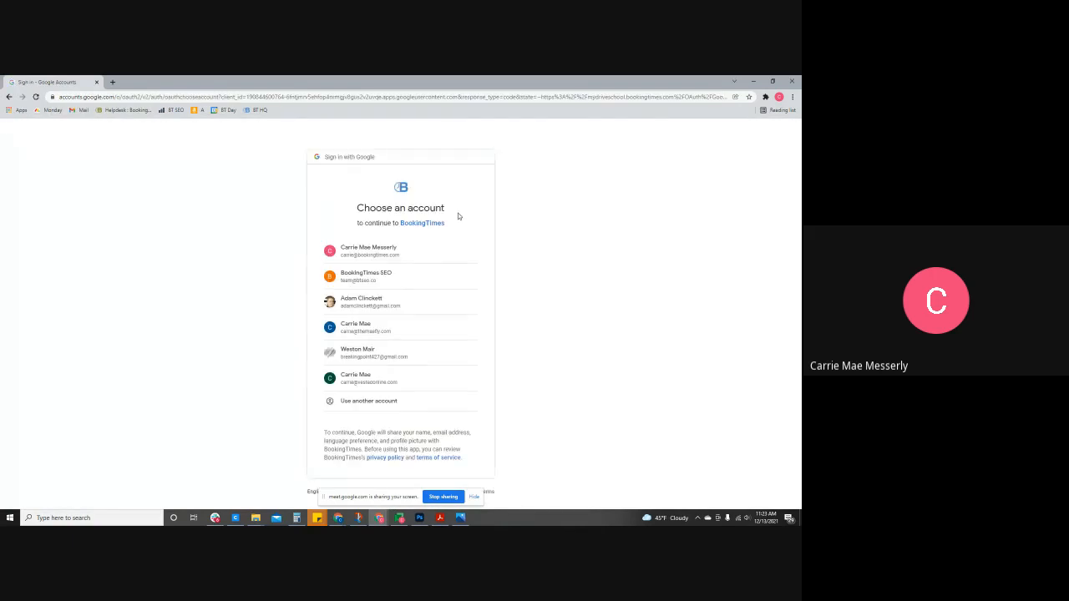
{"action": "left_click", "coordinate": [389, 249]}
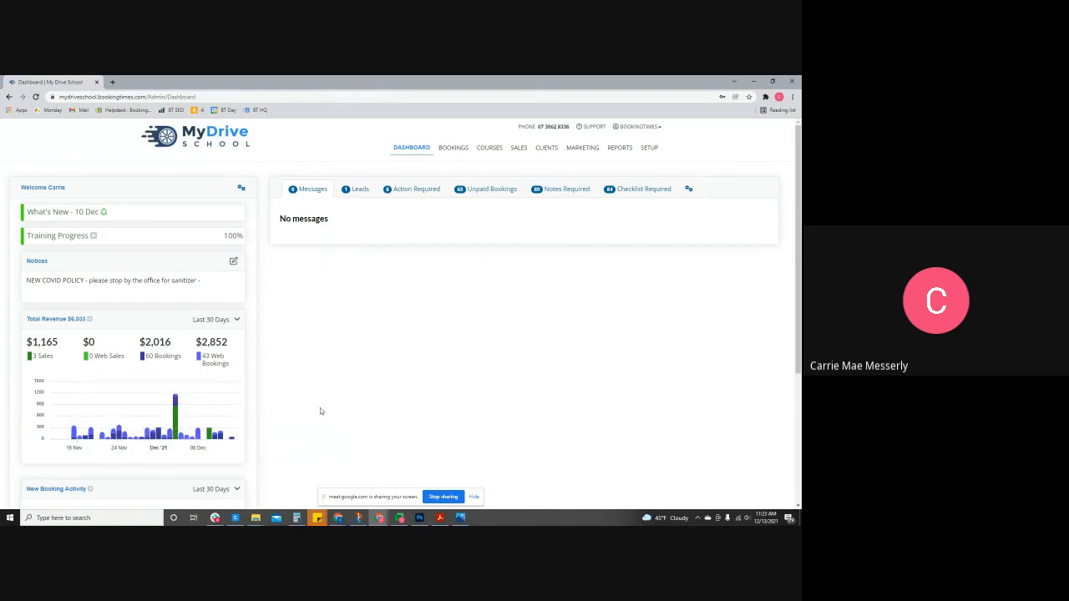
{"action": "scroll", "coordinate": [320, 411], "scroll_direction": "down", "scroll_amount": 1}
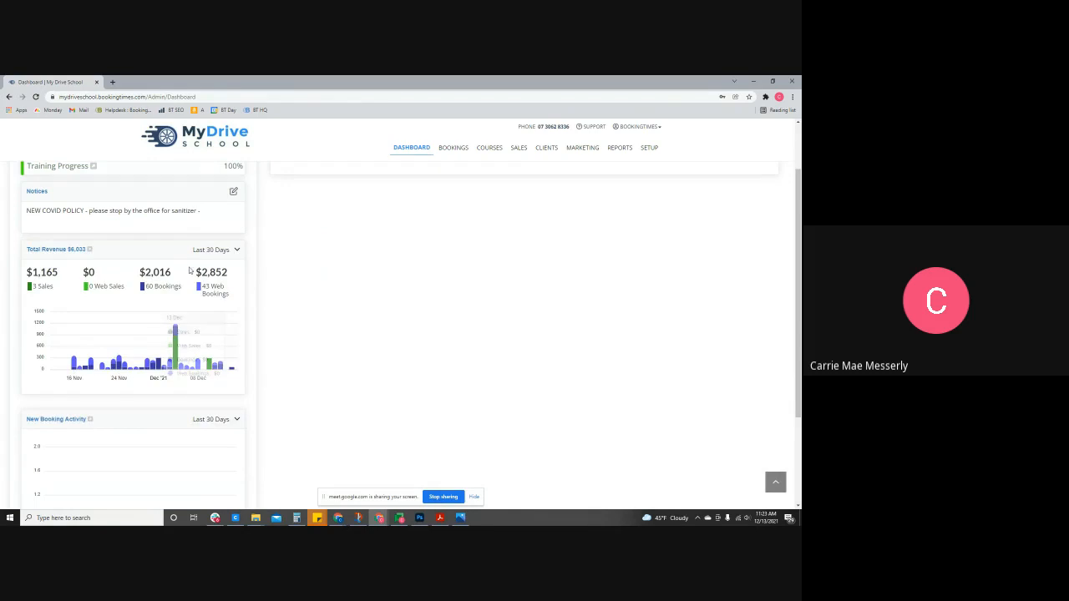
{"action": "left_click", "coordinate": [216, 250]}
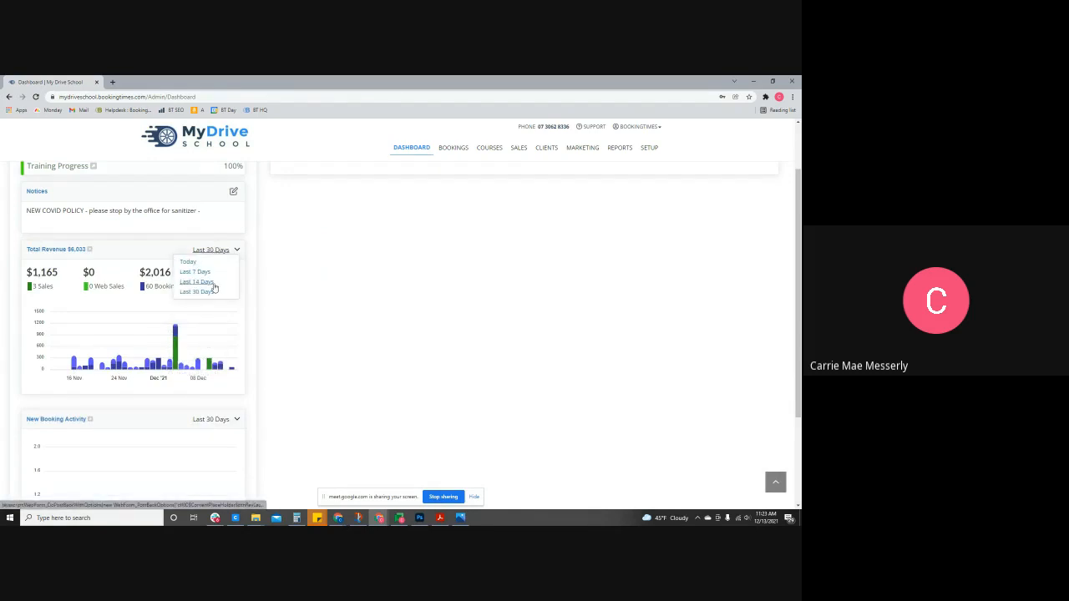
{"action": "left_click", "coordinate": [302, 276]}
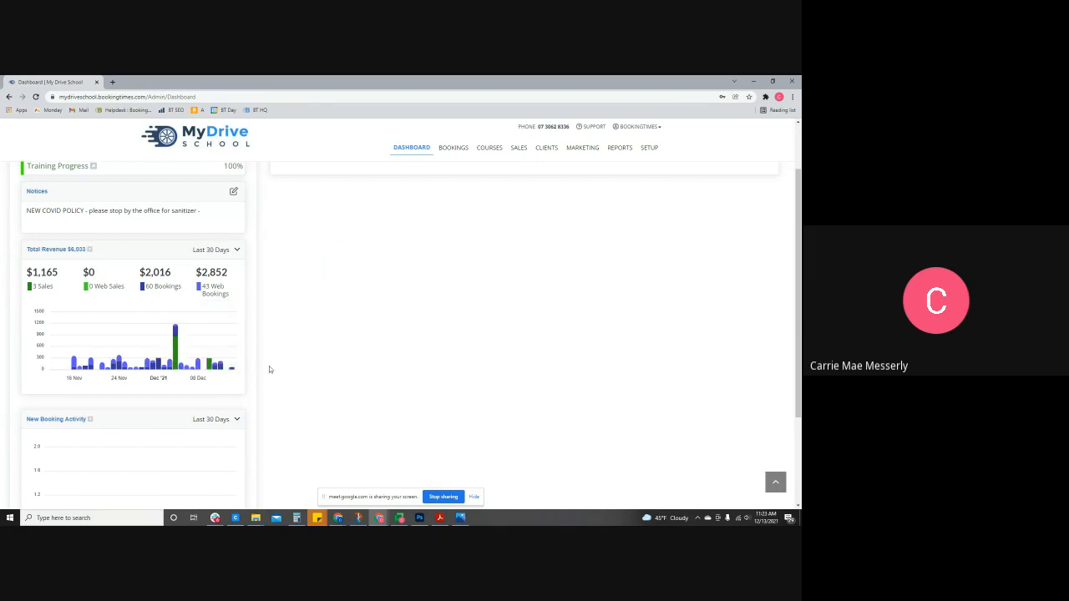
{"action": "scroll", "coordinate": [269, 369], "scroll_direction": "down", "scroll_amount": 2}
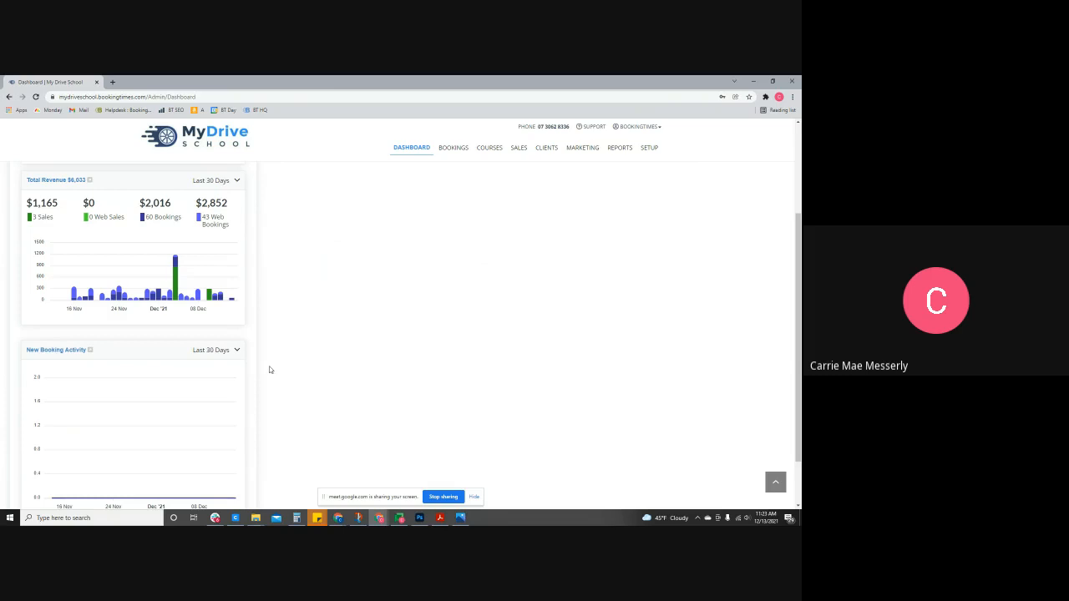
{"action": "scroll", "coordinate": [279, 371], "scroll_direction": "down", "scroll_amount": 1}
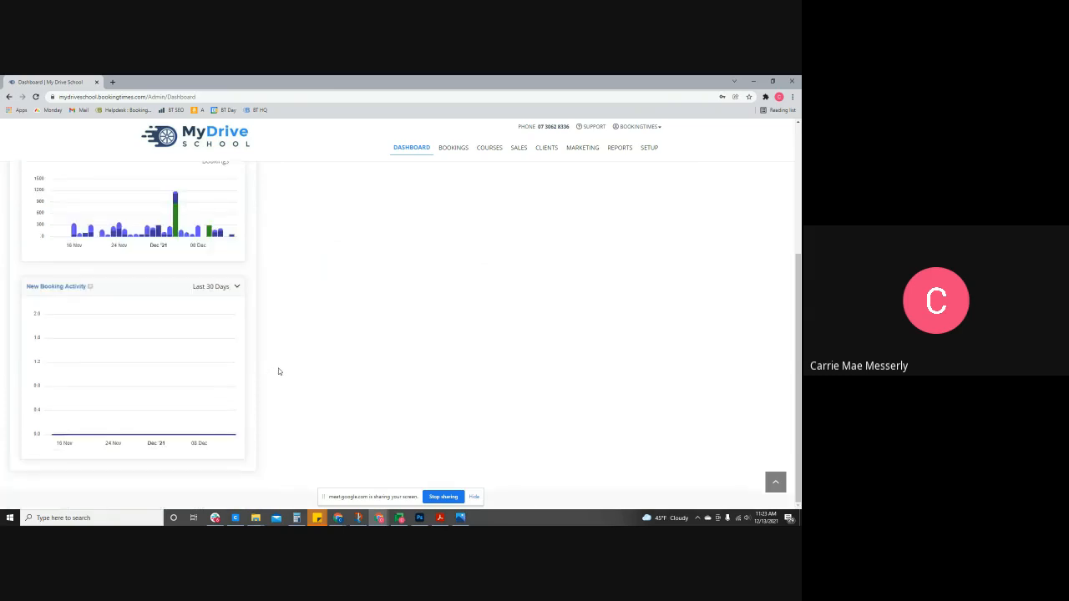
{"action": "scroll", "coordinate": [279, 370], "scroll_direction": "up", "scroll_amount": 1}
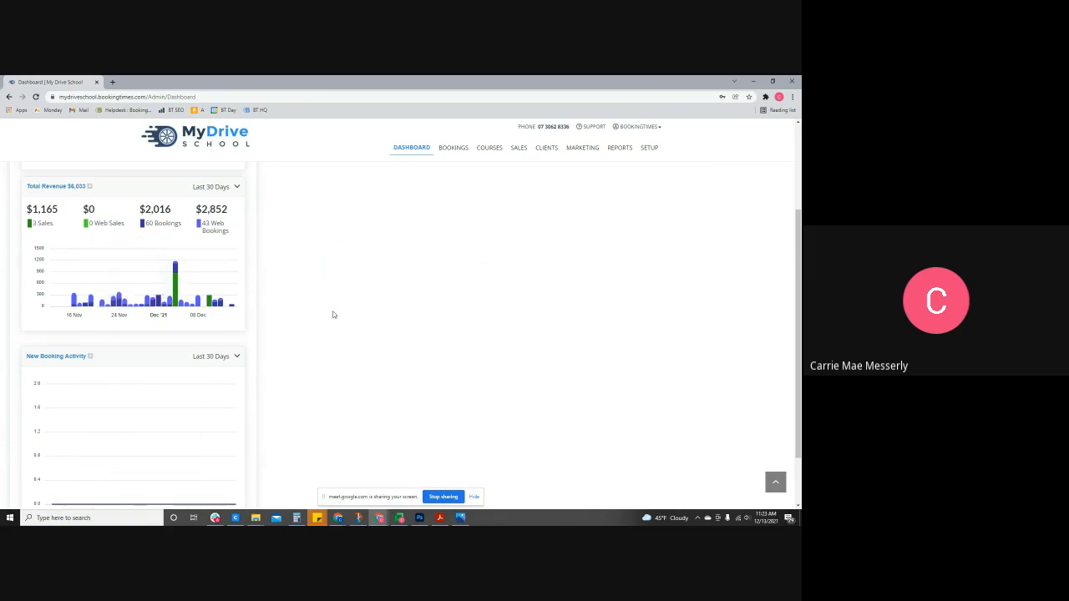
{"action": "scroll", "coordinate": [333, 314], "scroll_direction": "up", "scroll_amount": 2}
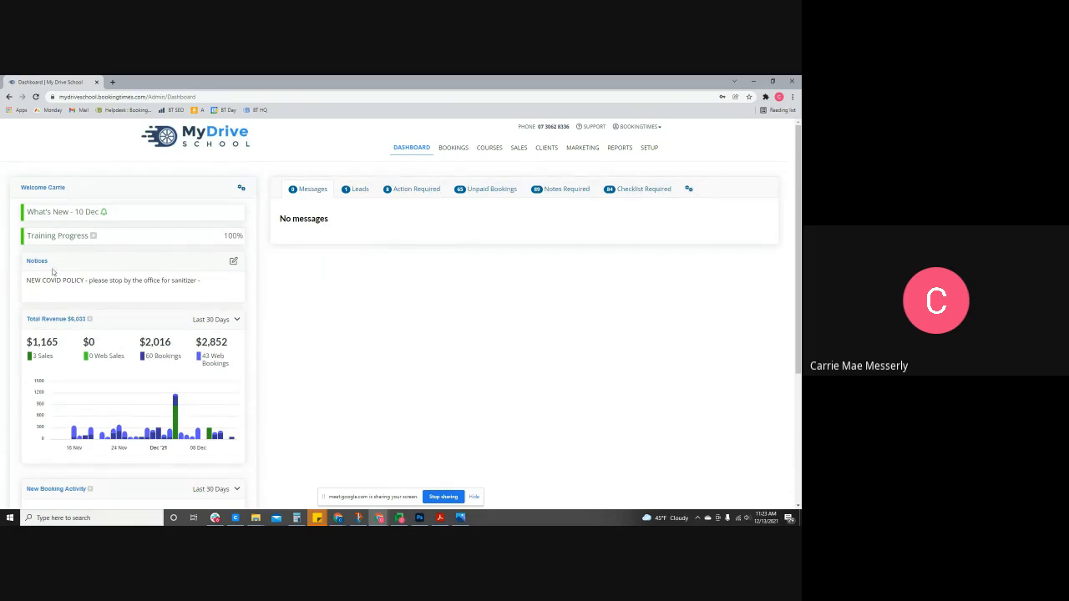
{"action": "left_click_drag", "start_coordinate": [29, 260], "coordinate": [71, 262]}
{"action": "left_click", "coordinate": [81, 263]}
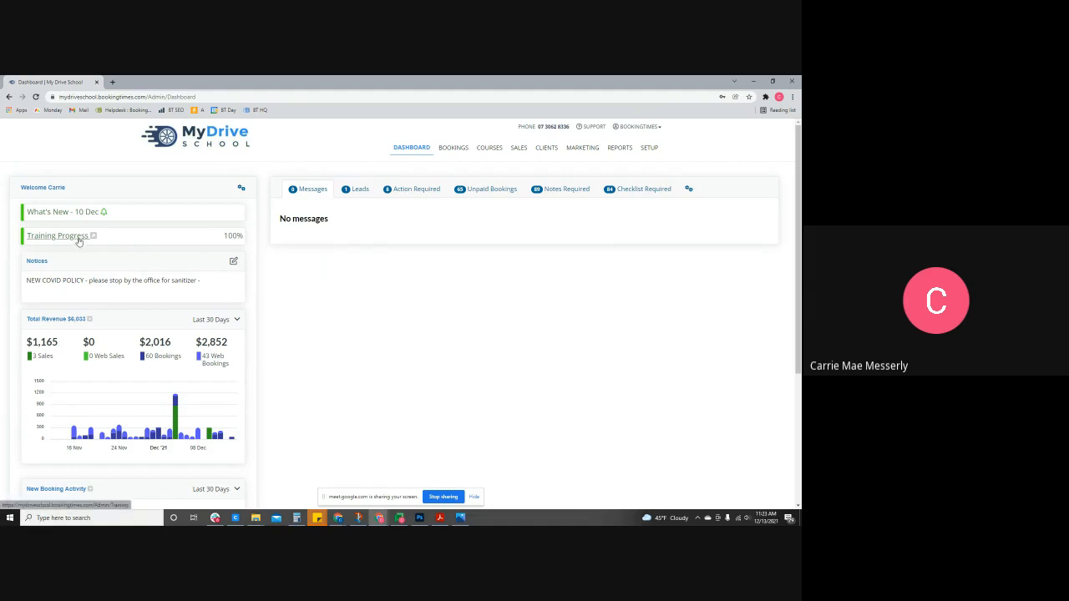
- Look through the training progress modules, then go back to the admin dashboard
{"action": "left_click", "coordinate": [79, 238]}
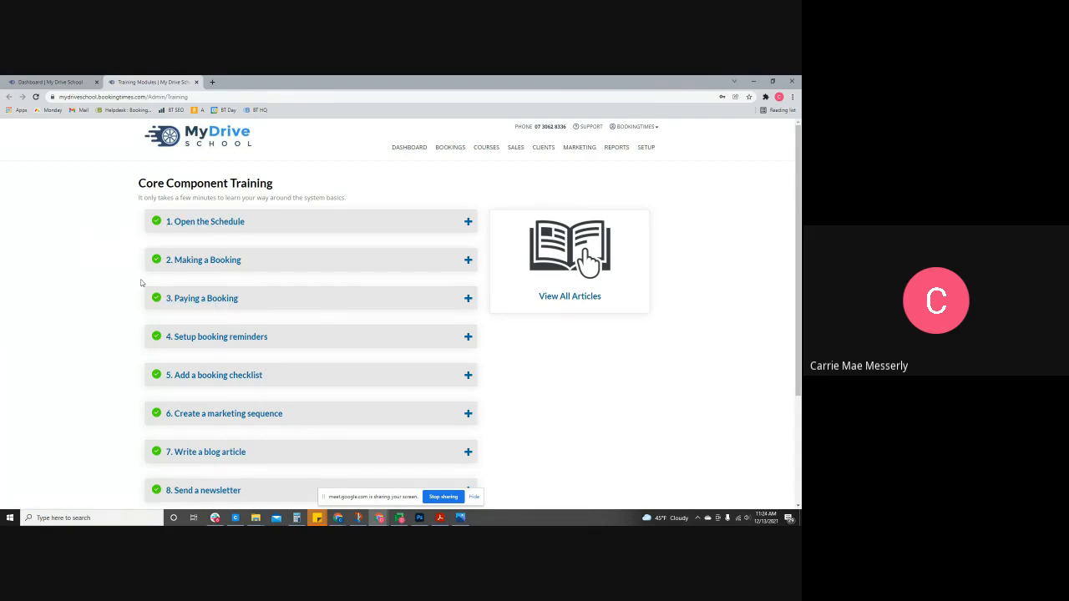
{"action": "scroll", "coordinate": [313, 311], "scroll_direction": "down", "scroll_amount": 2}
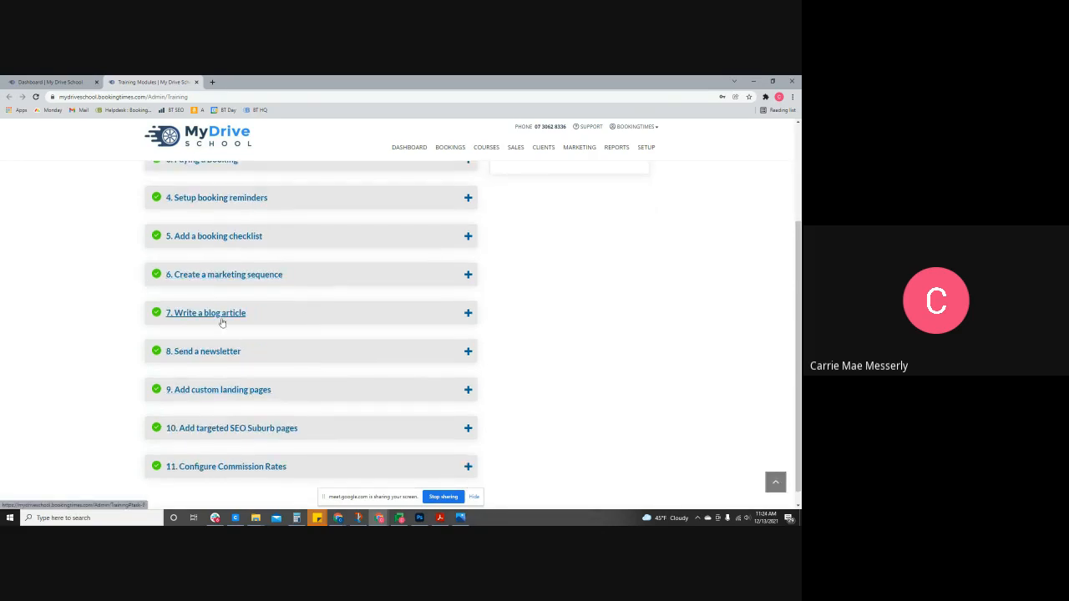
{"action": "scroll", "coordinate": [220, 317], "scroll_direction": "up", "scroll_amount": 2}
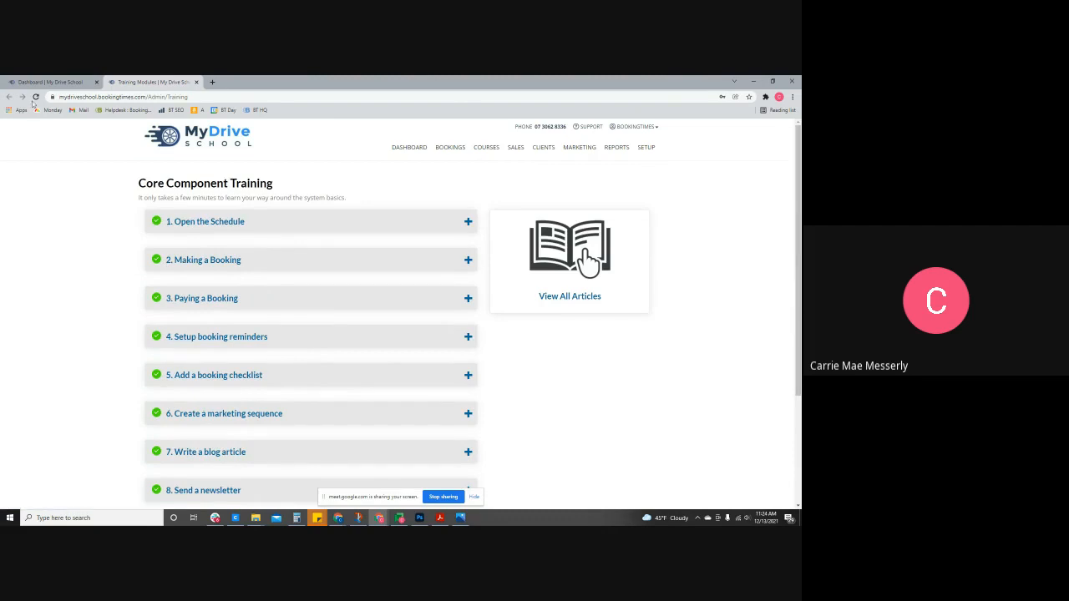
{"action": "left_click", "coordinate": [54, 83]}
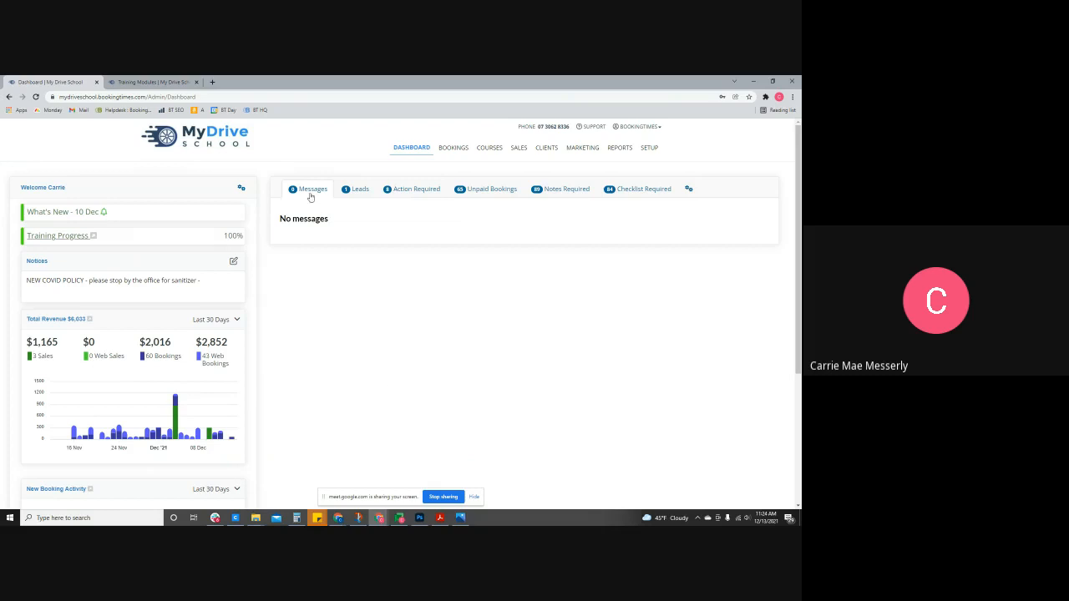
- View the Leads list, then the Action Required list of 8 clients' follow-ups
{"action": "left_click", "coordinate": [360, 195]}
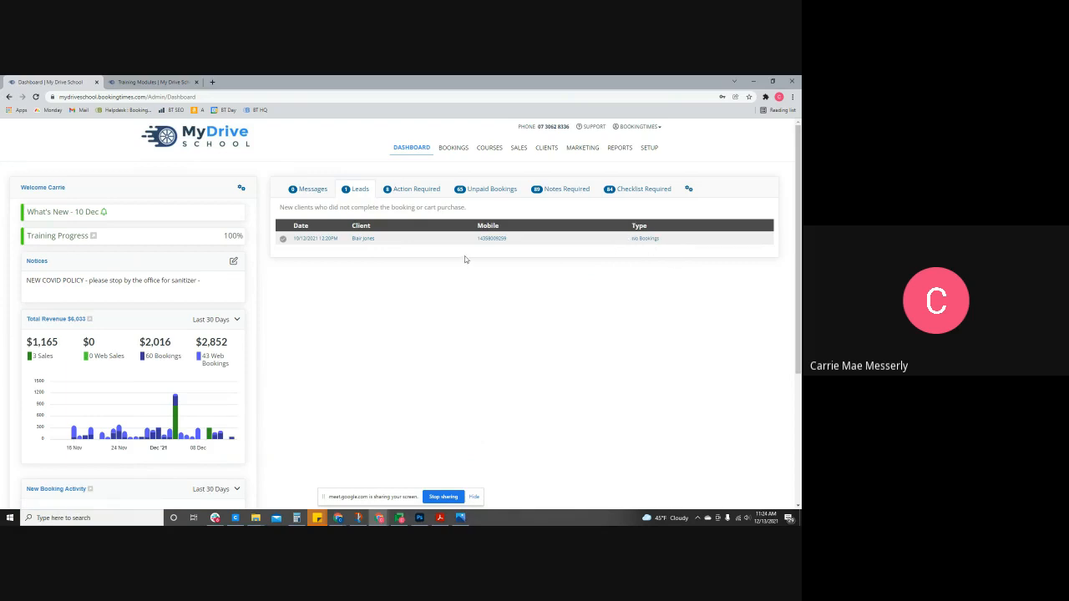
{"action": "left_click", "coordinate": [416, 194]}
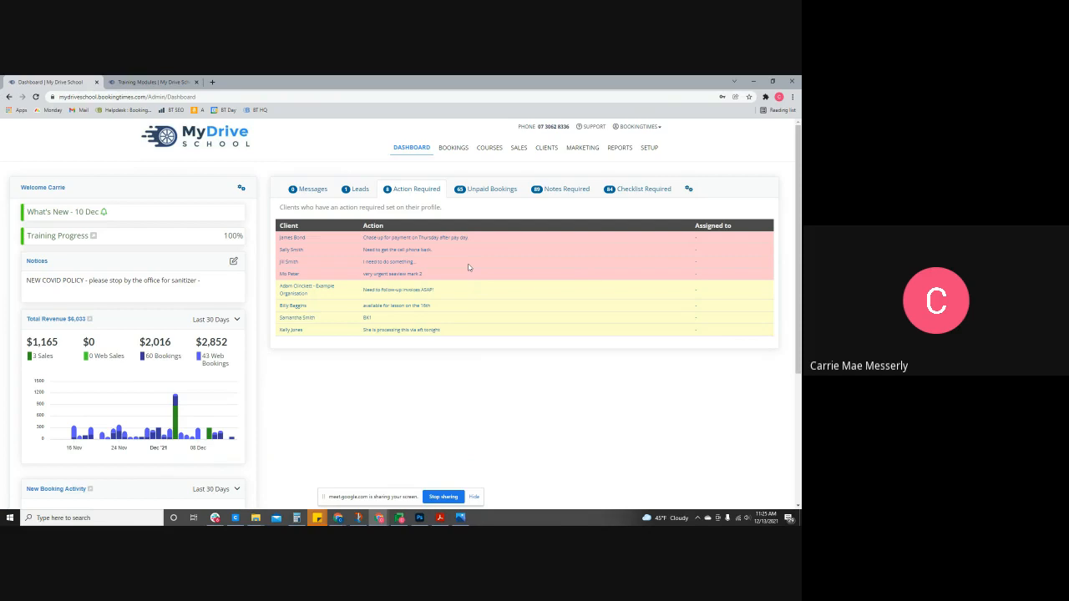
- Review the Unpaid Bookings, Notes Required and Checklist Required lists, then open the bookings diary
{"action": "left_click", "coordinate": [504, 196]}
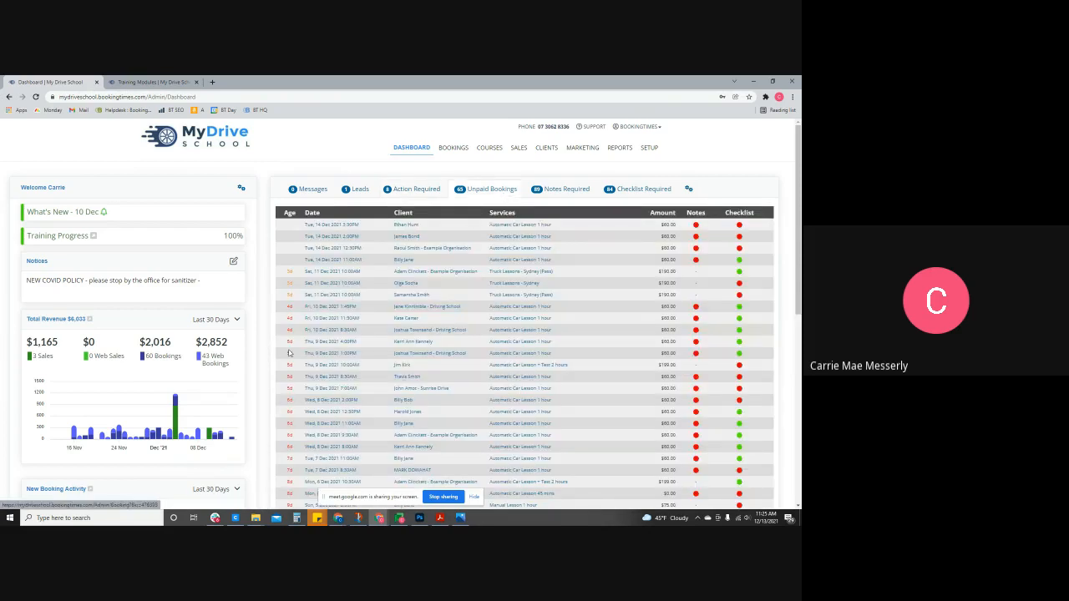
{"action": "scroll", "coordinate": [288, 447], "scroll_direction": "down", "scroll_amount": 2}
{"action": "scroll", "coordinate": [288, 455], "scroll_direction": "up", "scroll_amount": 2}
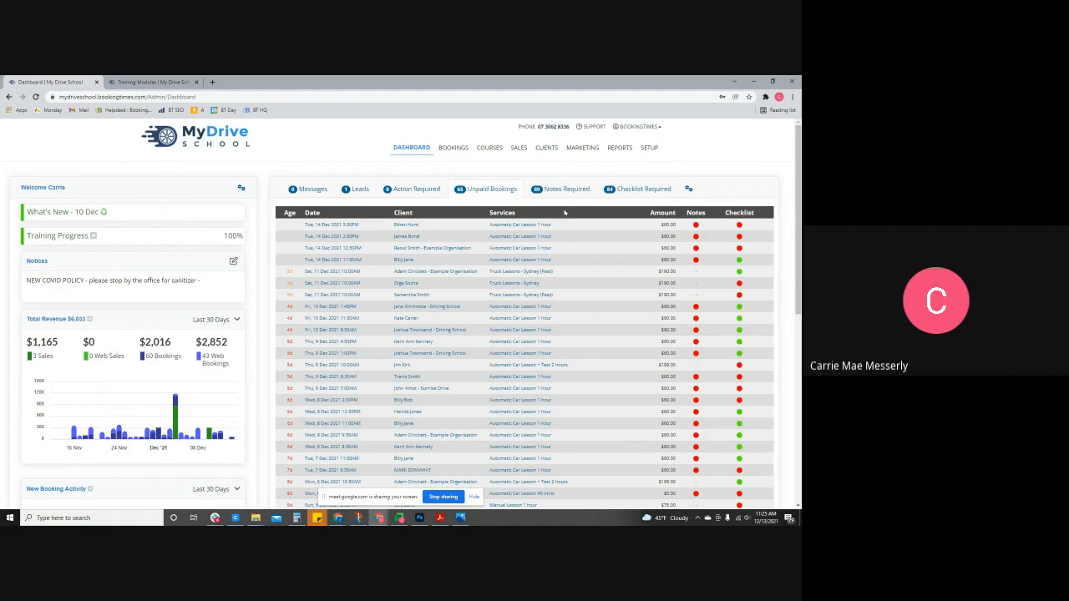
{"action": "left_click", "coordinate": [565, 196]}
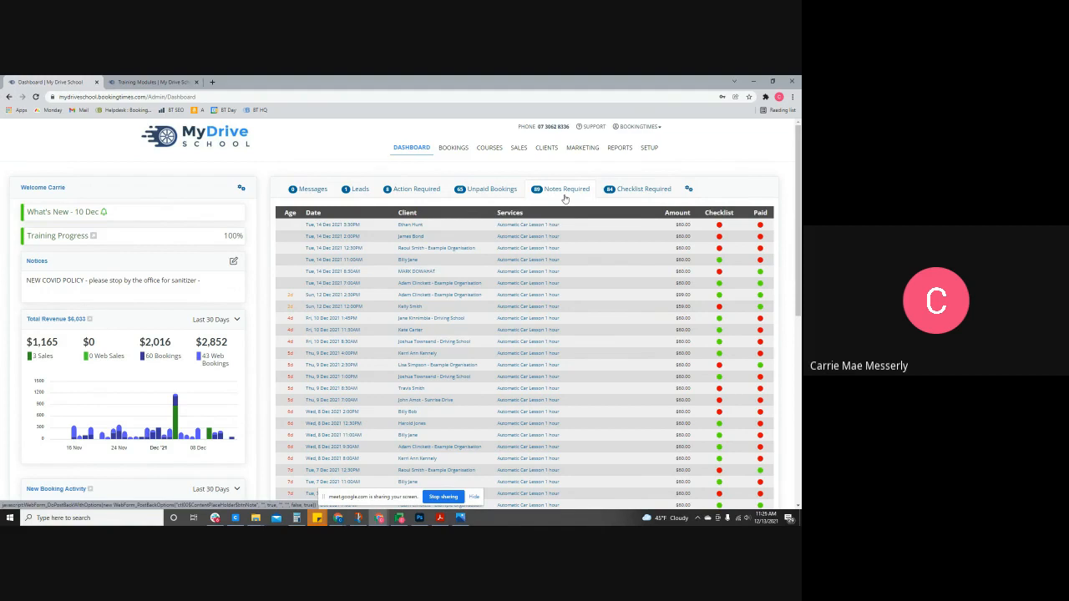
{"action": "left_click", "coordinate": [631, 191]}
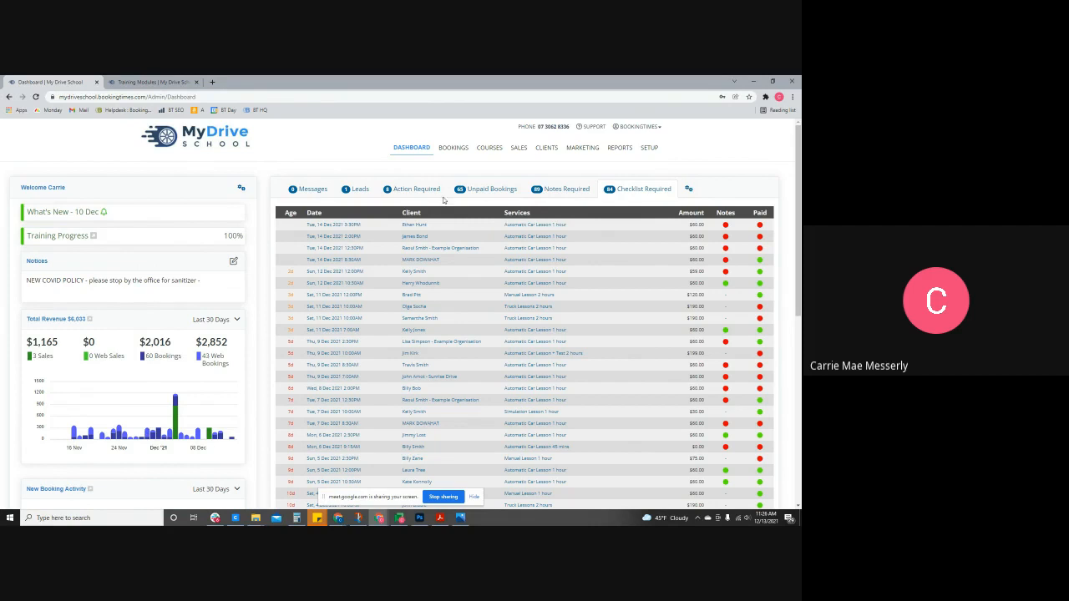
{"action": "left_click", "coordinate": [458, 149]}
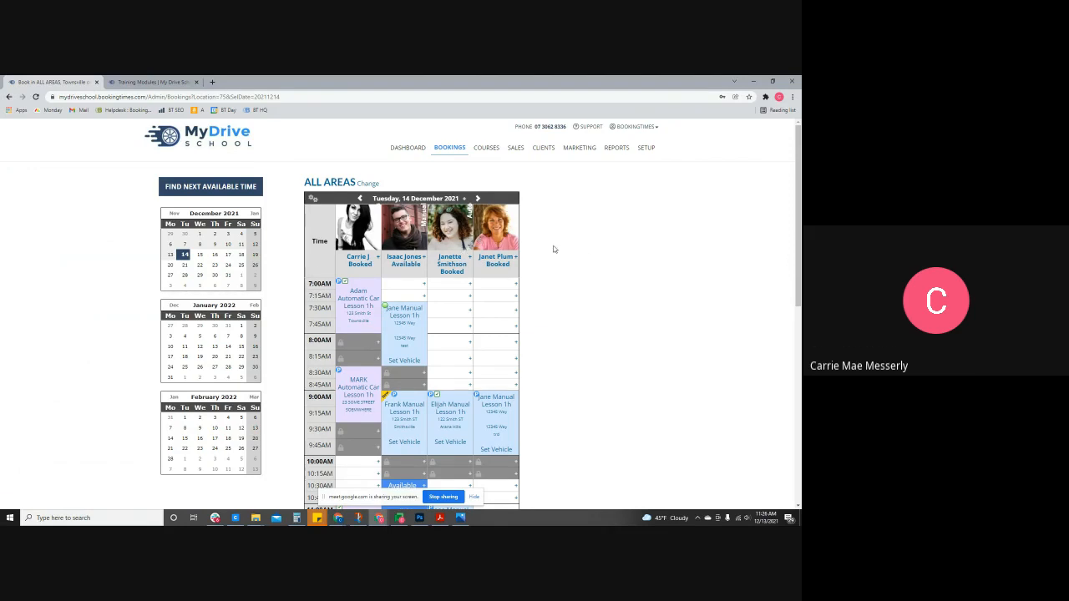
- Open the instructor's Saturday 18 December 9:00AM manual lesson and put it into move mode
{"action": "left_click", "coordinate": [458, 238]}
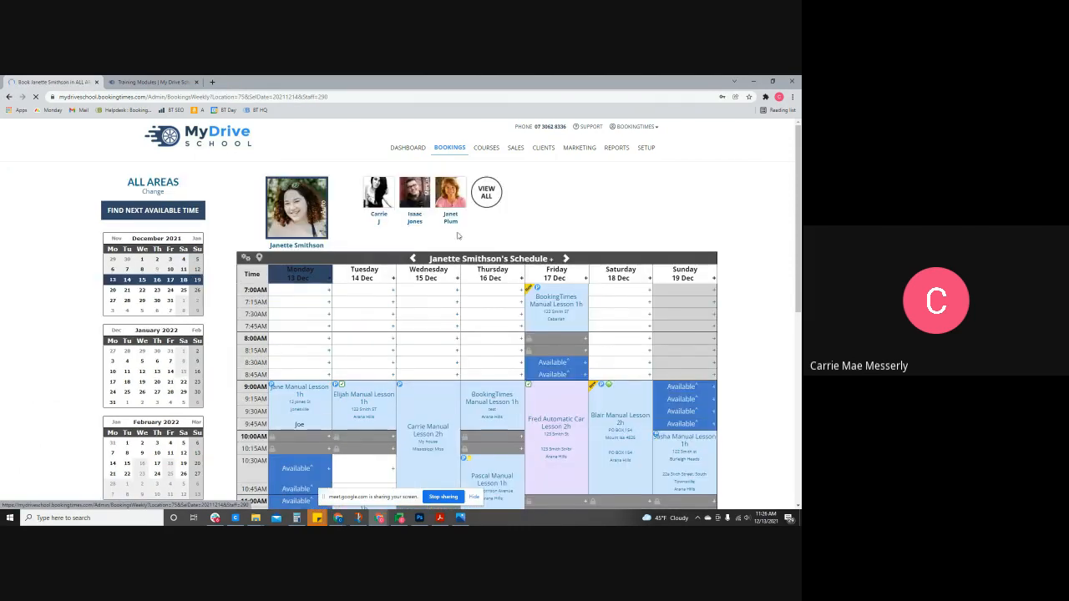
{"action": "scroll", "coordinate": [451, 241], "scroll_direction": "down", "scroll_amount": 2}
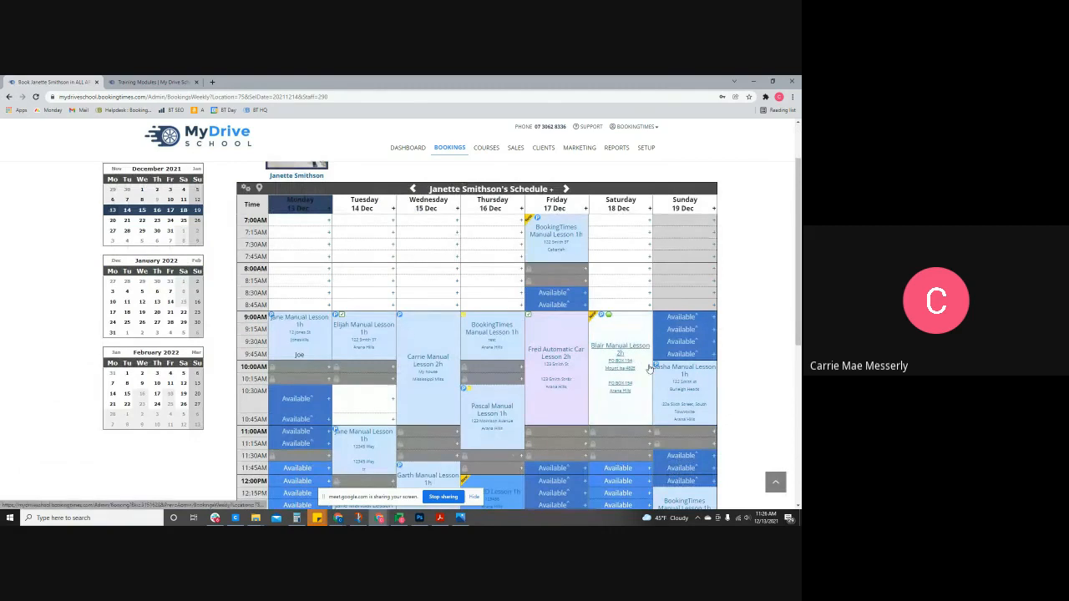
{"action": "scroll", "coordinate": [649, 368], "scroll_direction": "down", "scroll_amount": 2}
{"action": "scroll", "coordinate": [649, 368], "scroll_direction": "down", "scroll_amount": 2}
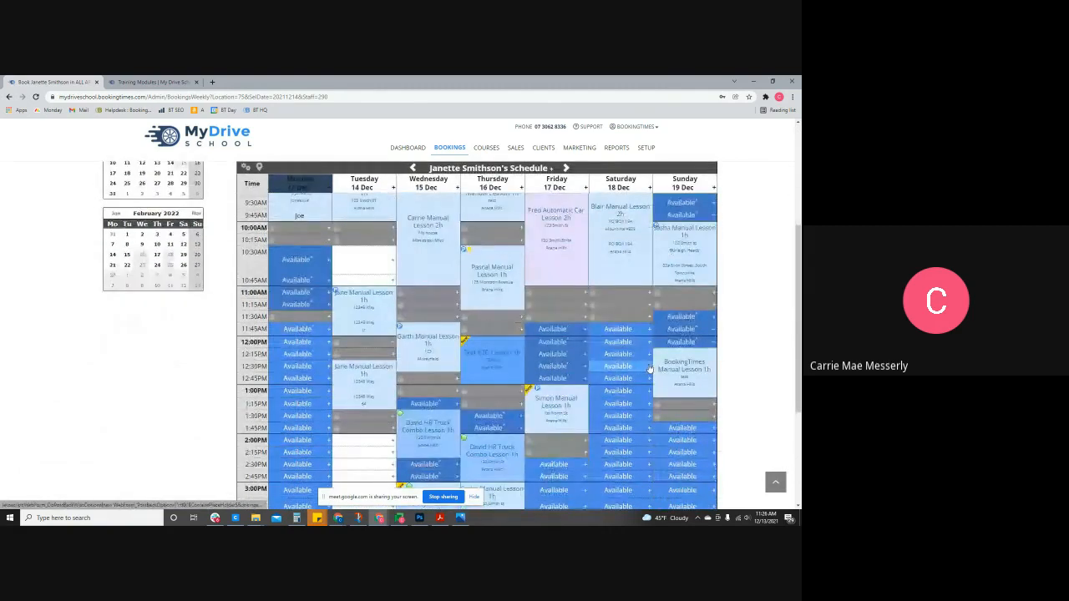
{"action": "scroll", "coordinate": [643, 347], "scroll_direction": "up", "scroll_amount": 2}
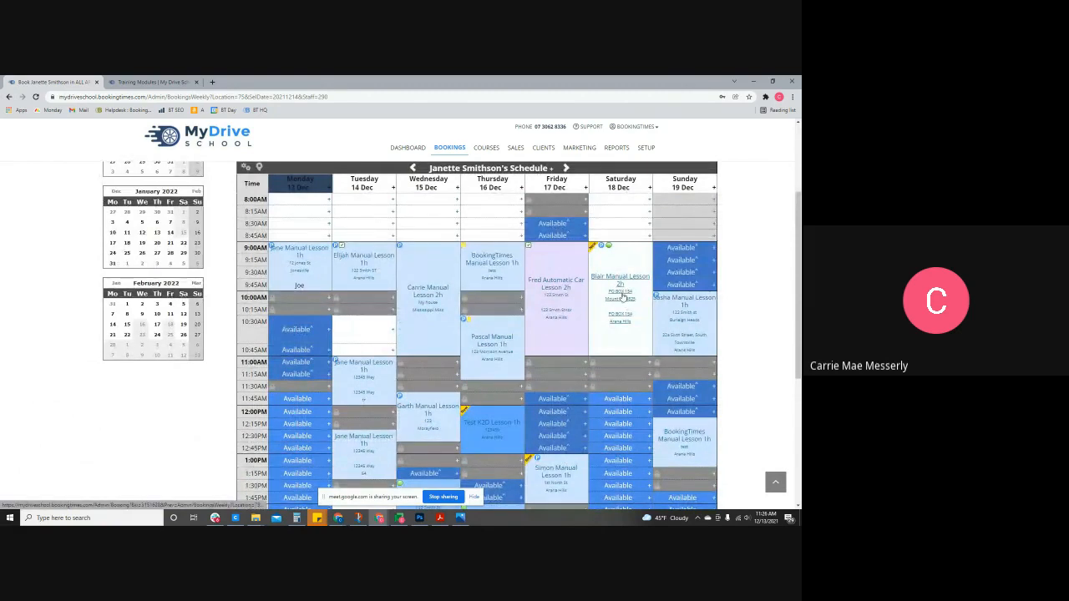
{"action": "left_click", "coordinate": [622, 297]}
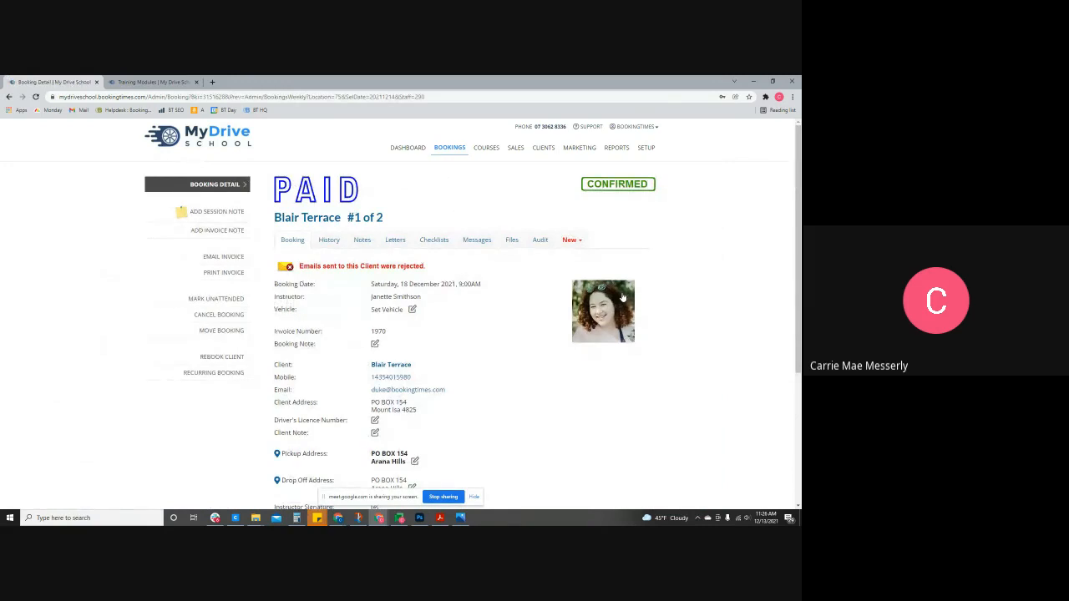
{"action": "left_click", "coordinate": [240, 332]}
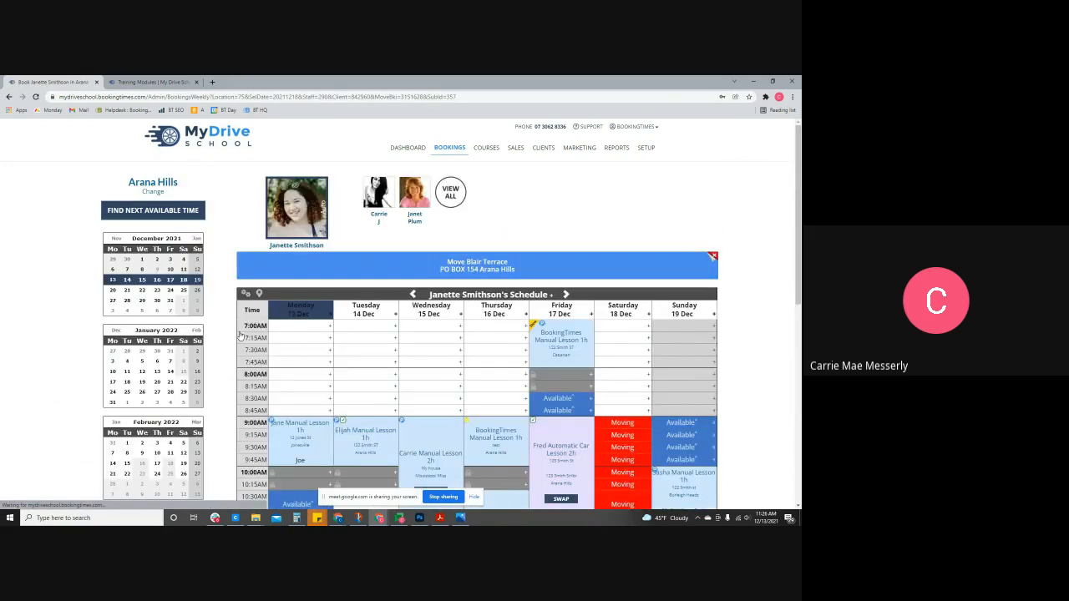
- Move the Saturday 18 December manual lesson to the 1:00PM Available slot and confirm the move
{"action": "scroll", "coordinate": [618, 353], "scroll_direction": "down", "scroll_amount": 2}
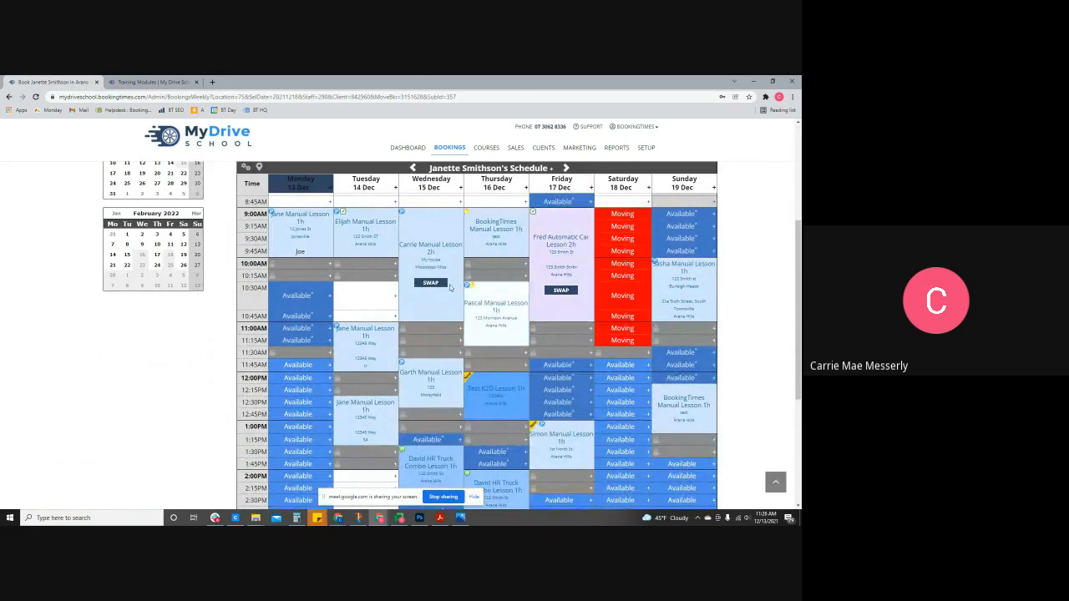
{"action": "left_click", "coordinate": [620, 428]}
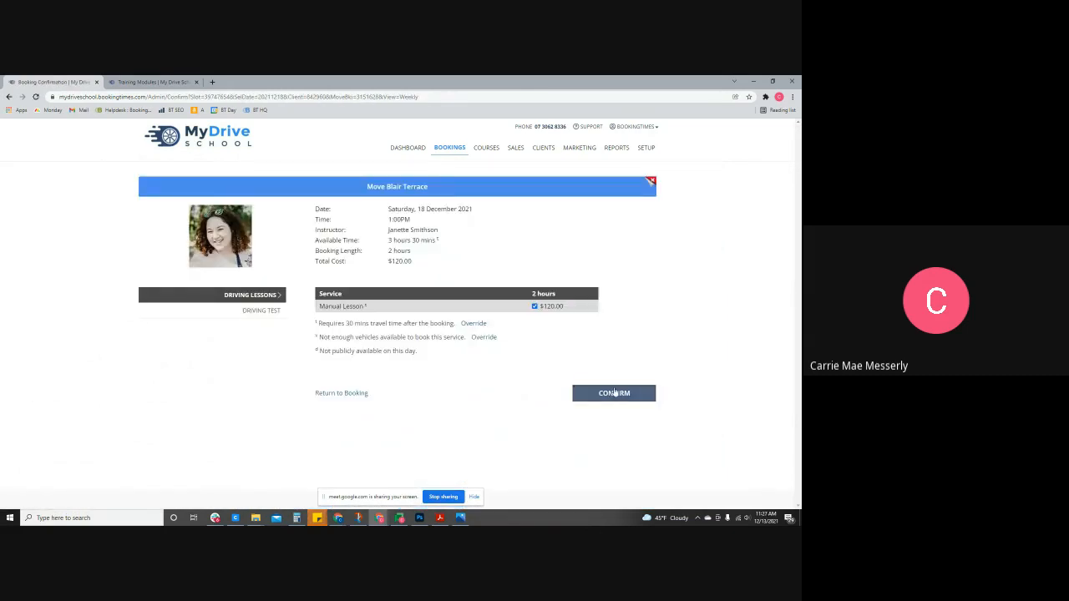
{"action": "left_click", "coordinate": [612, 396]}
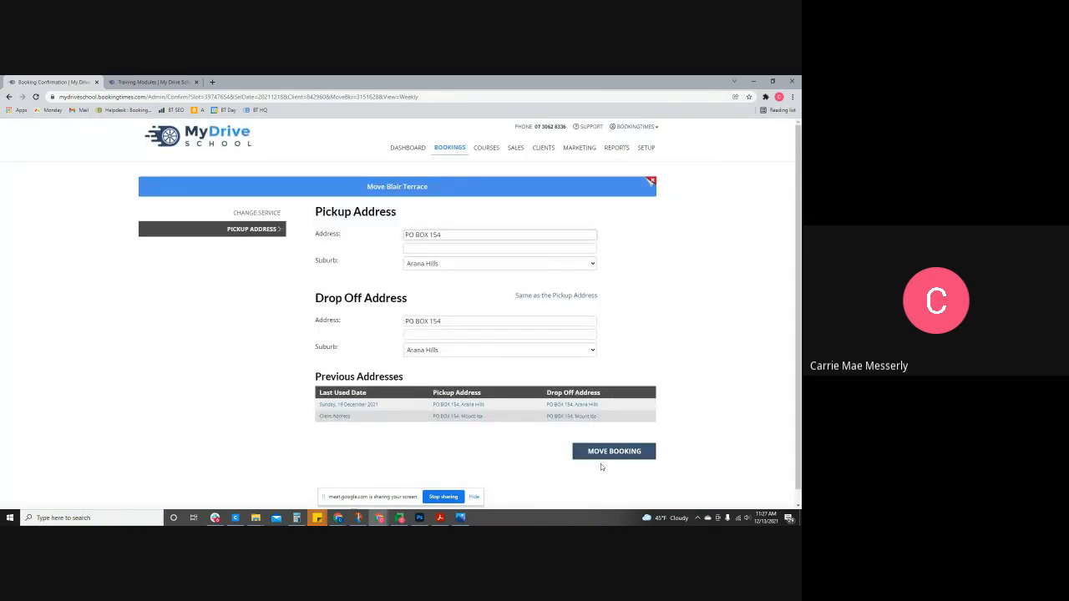
{"action": "left_click", "coordinate": [621, 455]}
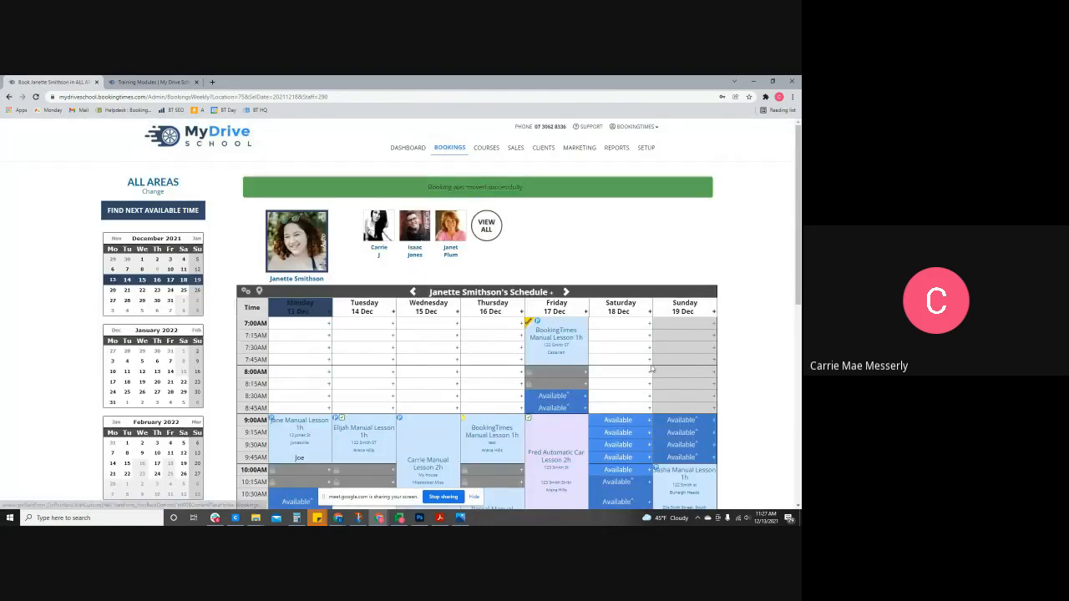
- Jump to the 28 Feb–6 Mar 2022 week and open the Wednesday 2 March 9:00AM slot's scheduling settings
{"action": "left_click", "coordinate": [126, 486]}
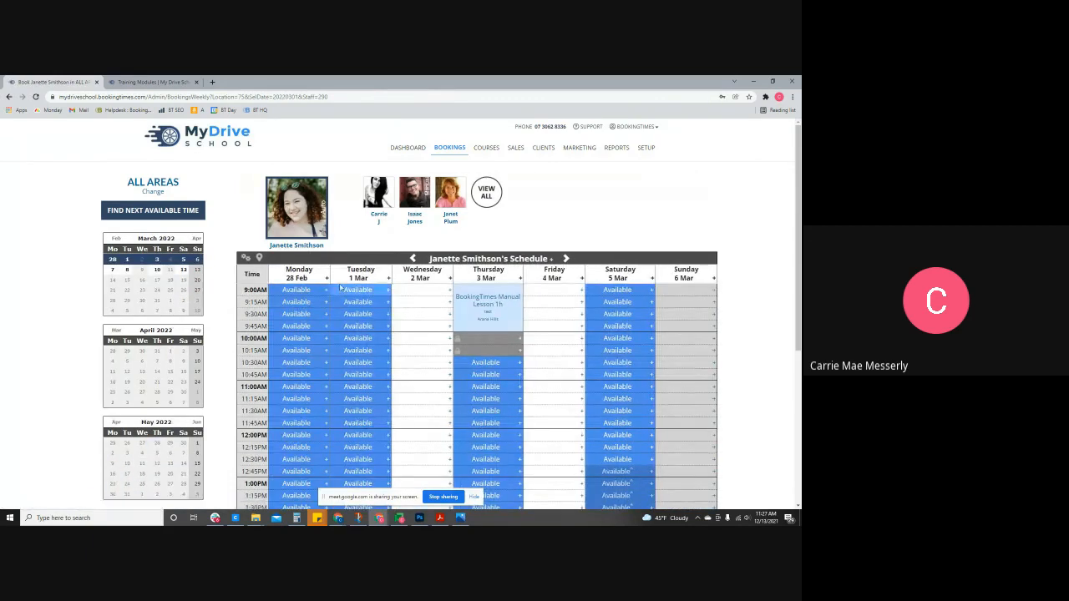
{"action": "scroll", "coordinate": [411, 286], "scroll_direction": "down", "scroll_amount": 2}
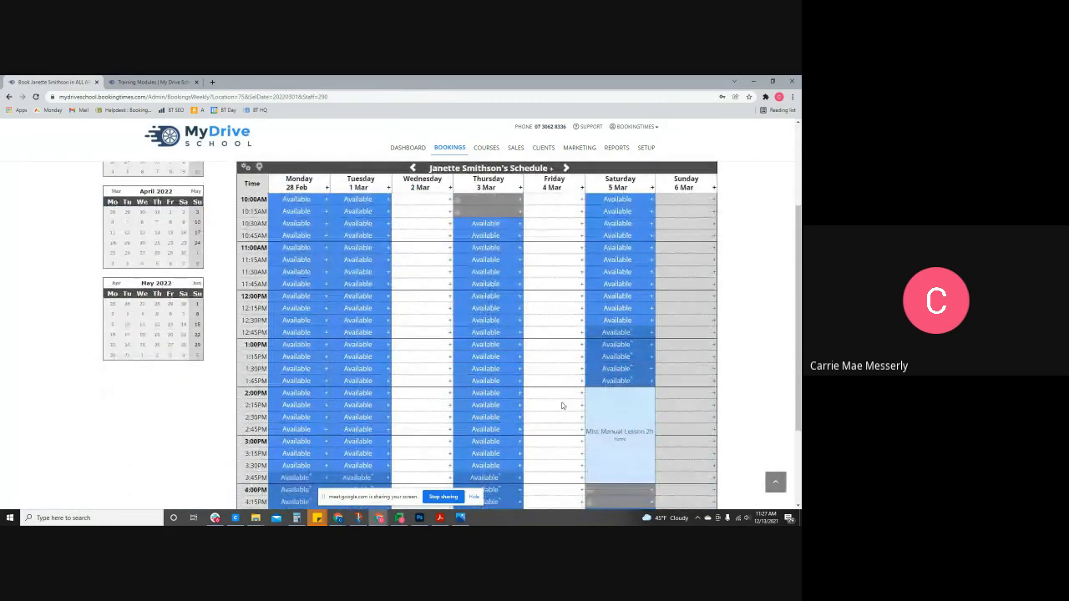
{"action": "scroll", "coordinate": [561, 383], "scroll_direction": "up", "scroll_amount": 1}
{"action": "scroll", "coordinate": [561, 383], "scroll_direction": "up", "scroll_amount": 1}
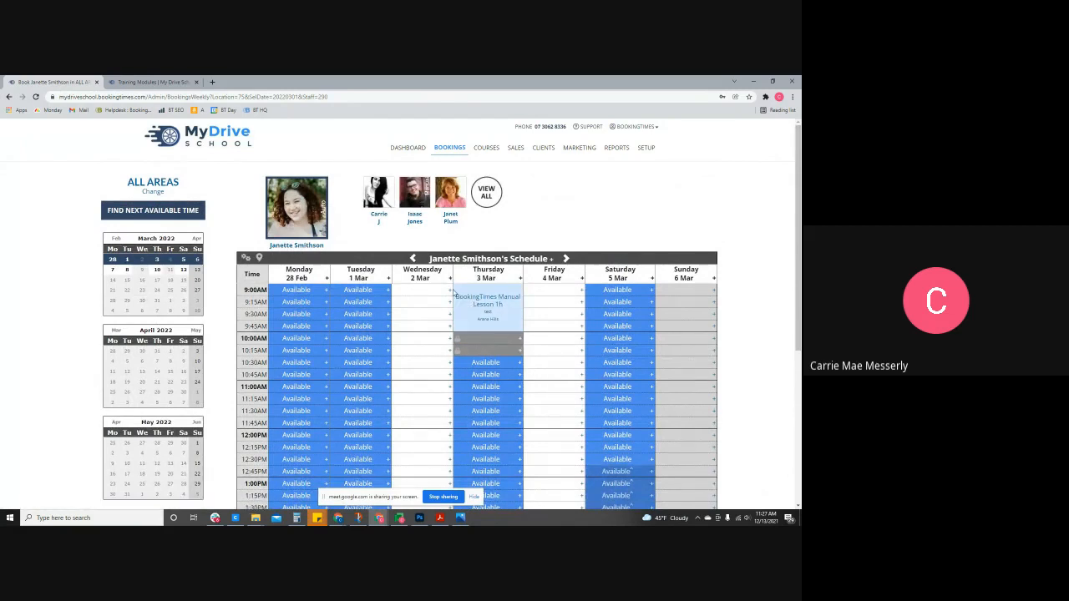
{"action": "left_click", "coordinate": [449, 292]}
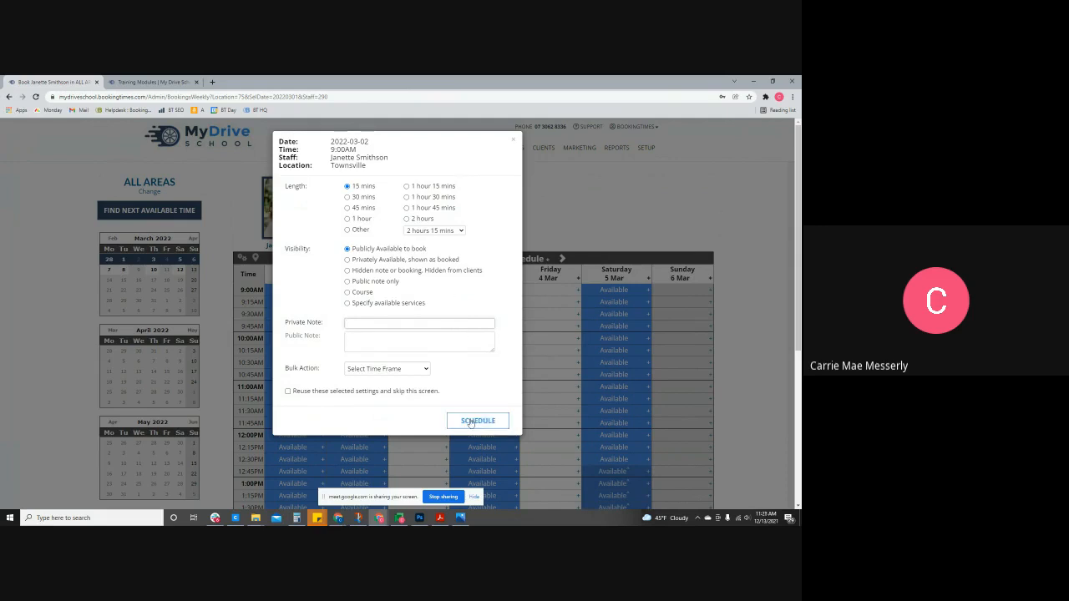
- Make the Wednesday 9:00AM, 9:15AM, 9:30AM and 9:45AM slots available one at a time
{"action": "left_click", "coordinate": [470, 422]}
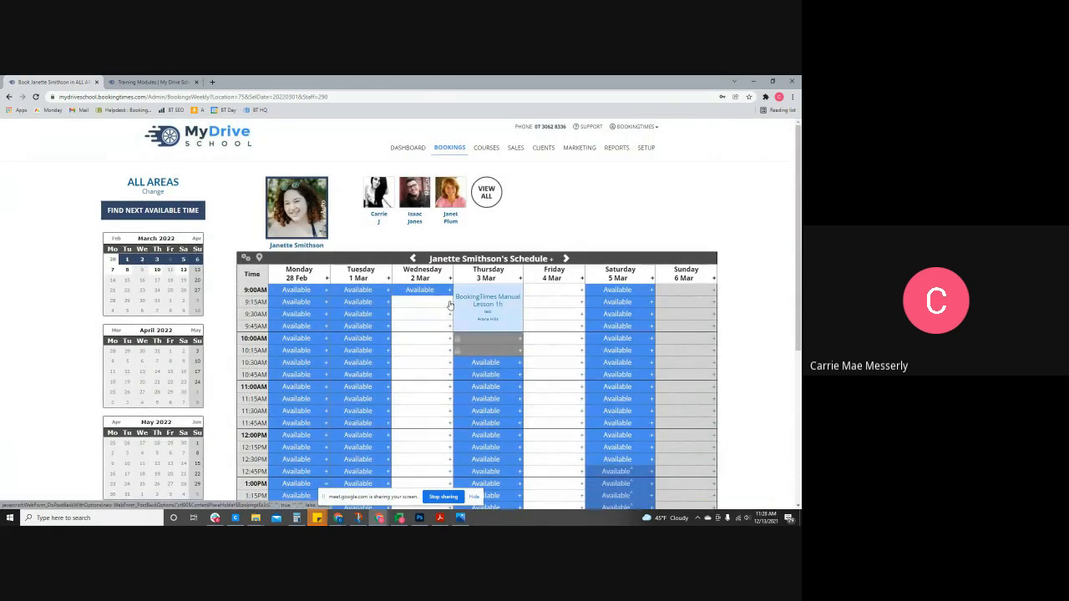
{"action": "left_click", "coordinate": [449, 305]}
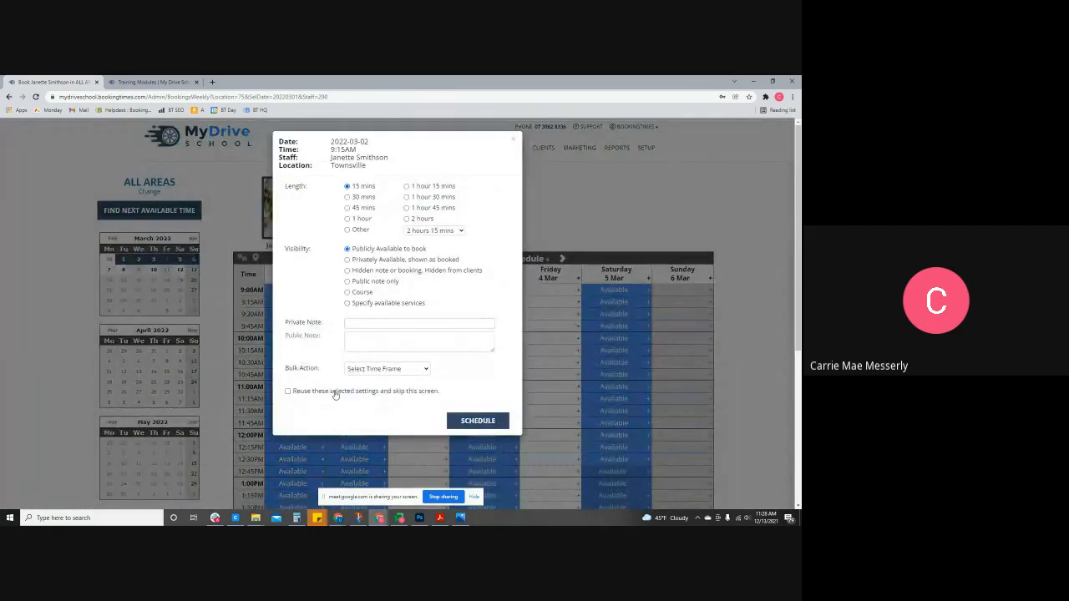
{"action": "left_click", "coordinate": [477, 422]}
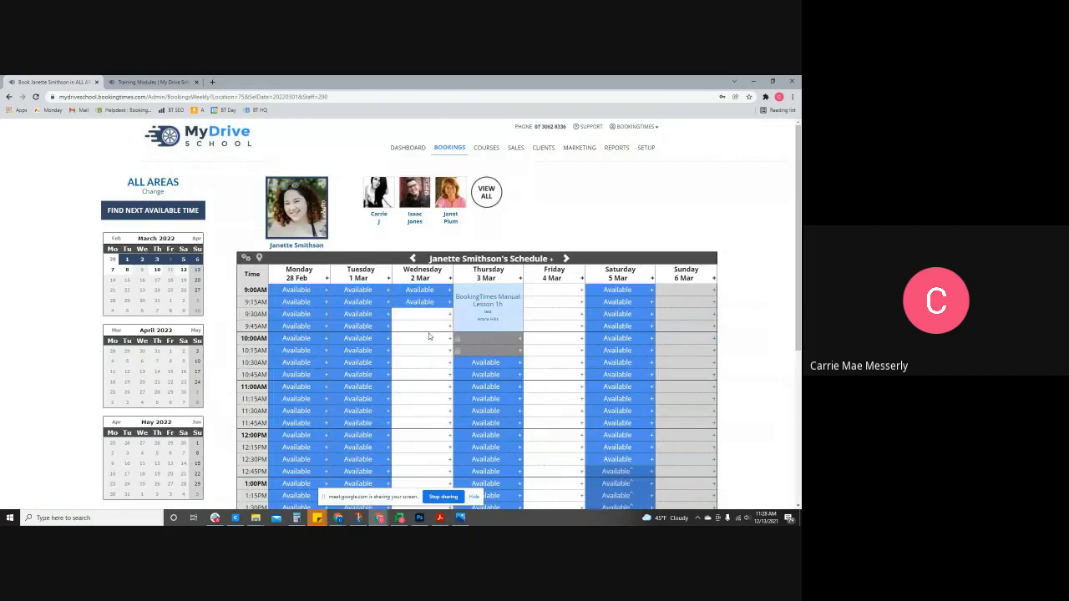
{"action": "left_click", "coordinate": [449, 314]}
{"action": "left_click", "coordinate": [450, 326]}
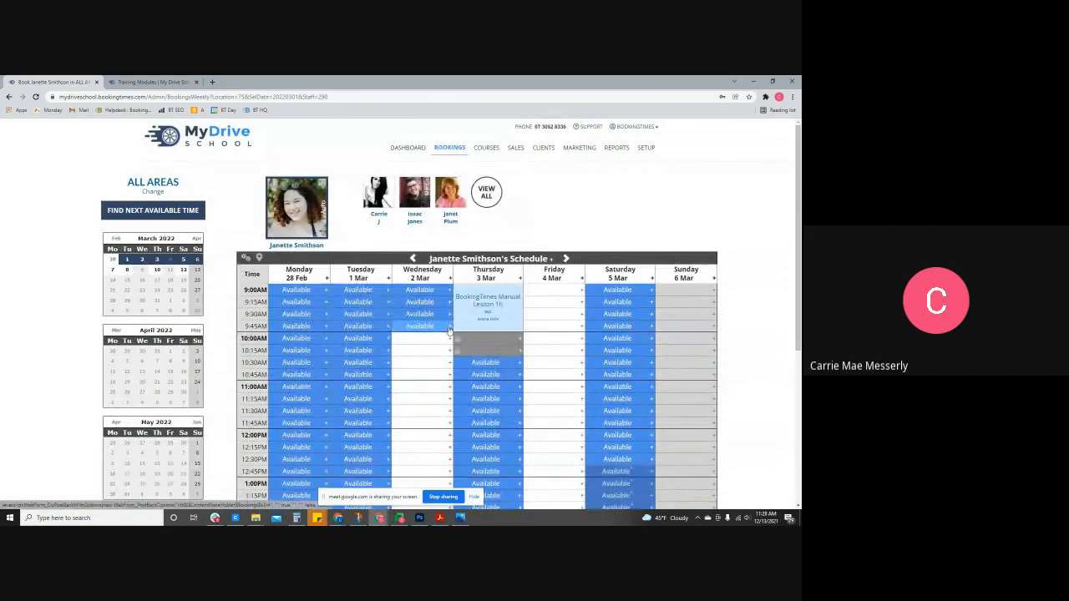
- Schedule the following four hours as Available with the Next 4 Hours bulk action, then check the week
{"action": "left_click", "coordinate": [449, 327]}
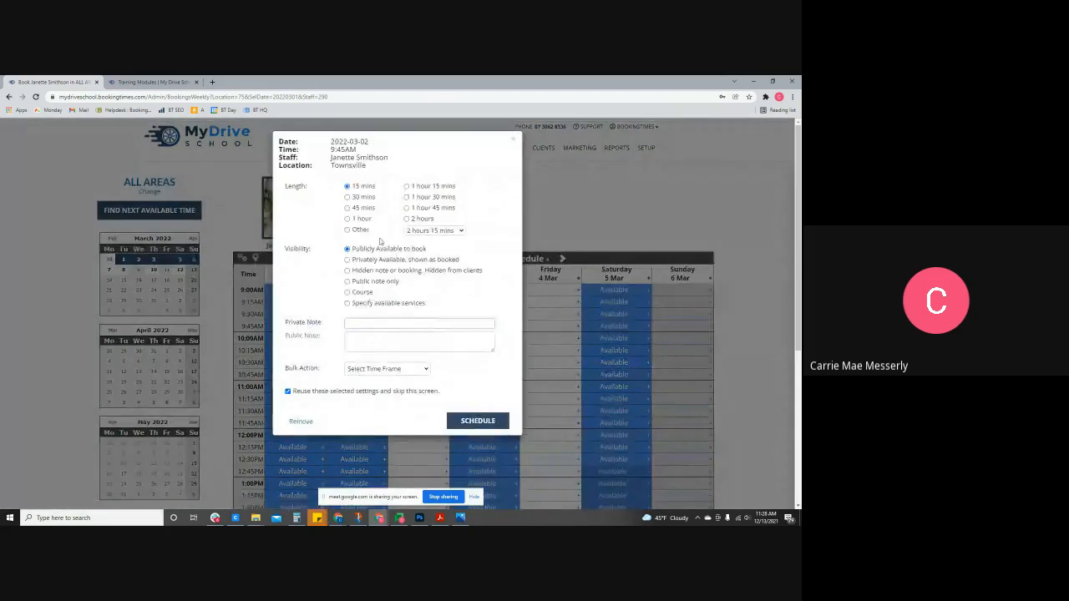
{"action": "left_click", "coordinate": [376, 369]}
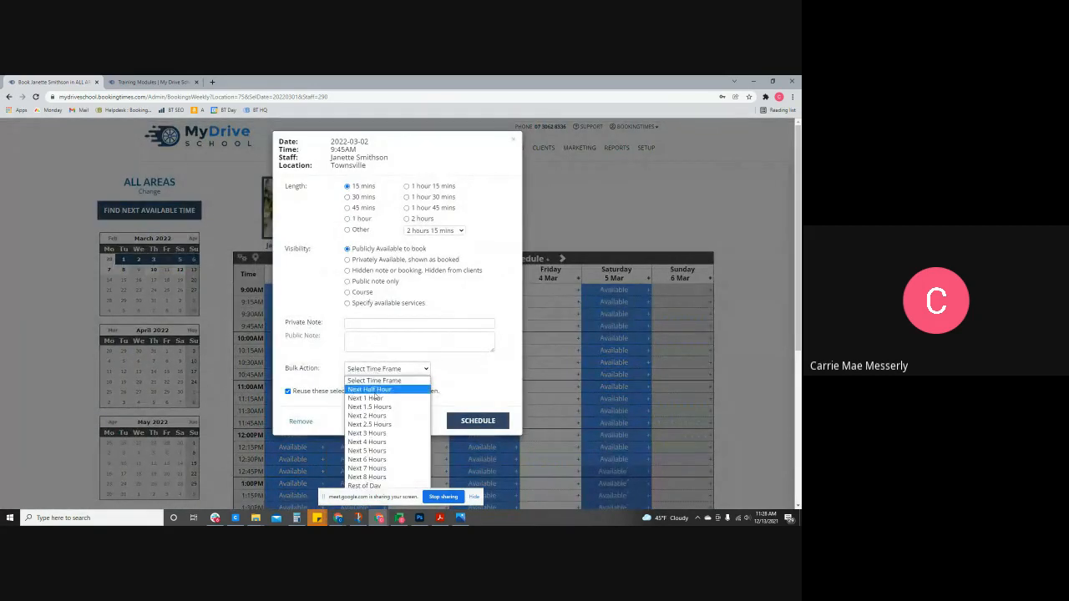
{"action": "left_click", "coordinate": [371, 443]}
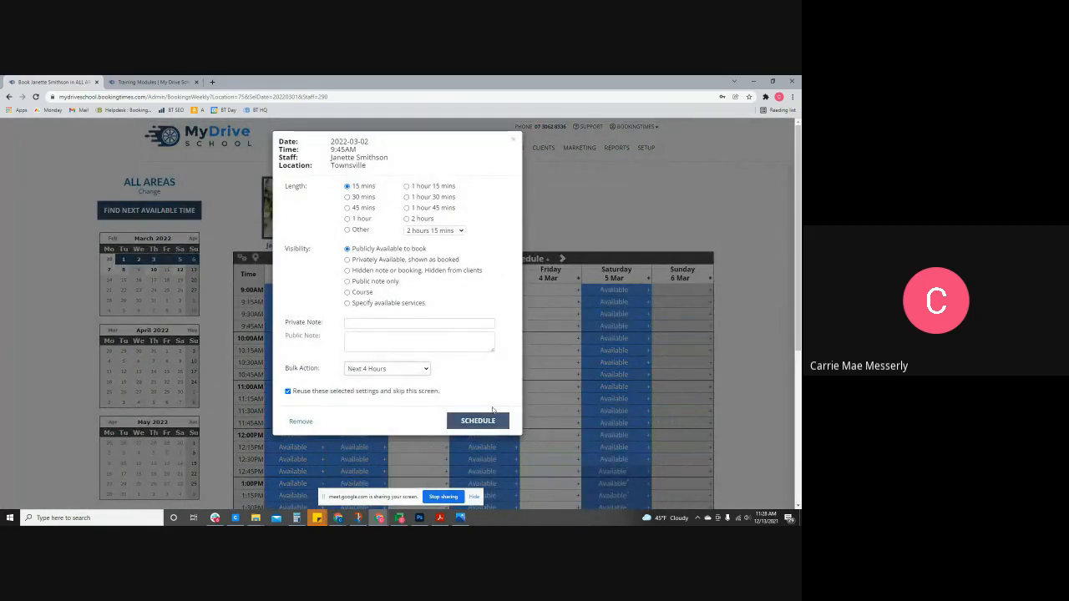
{"action": "left_click", "coordinate": [481, 422]}
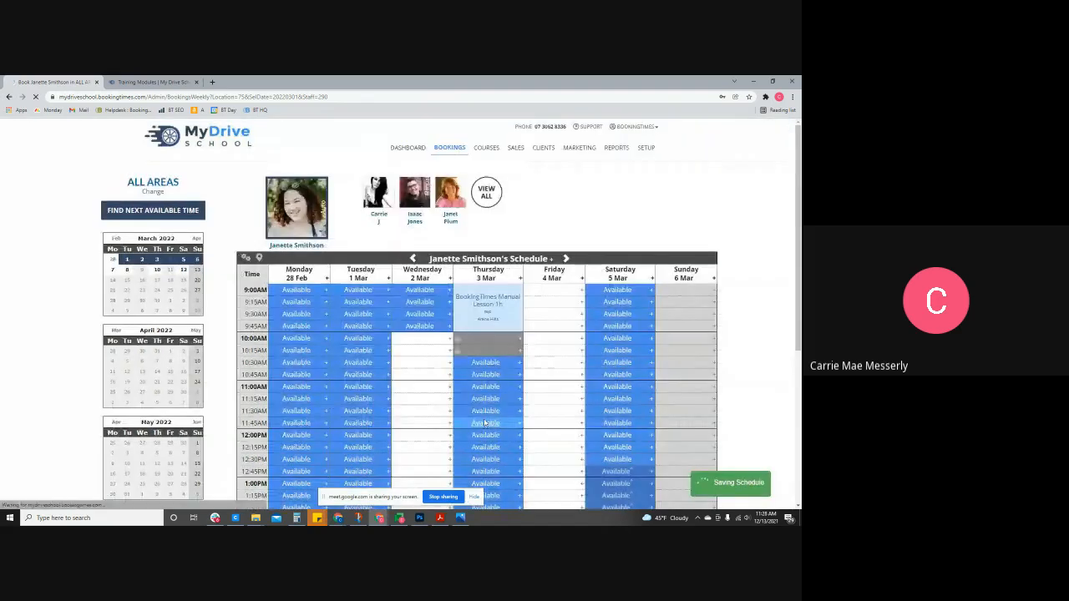
{"action": "scroll", "coordinate": [426, 402], "scroll_direction": "down", "scroll_amount": 3}
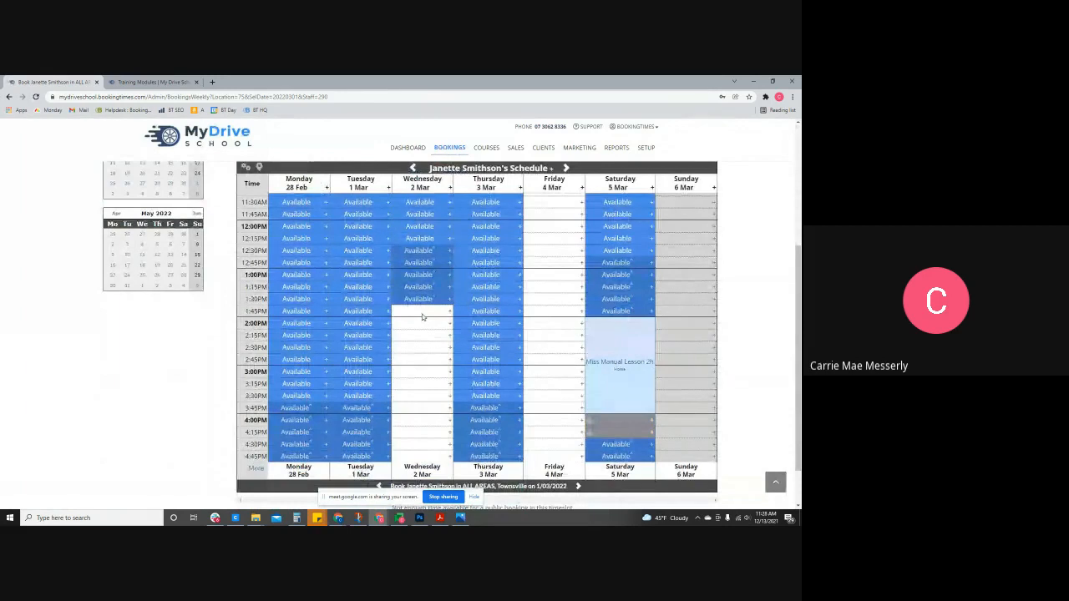
{"action": "scroll", "coordinate": [422, 317], "scroll_direction": "up", "scroll_amount": 3}
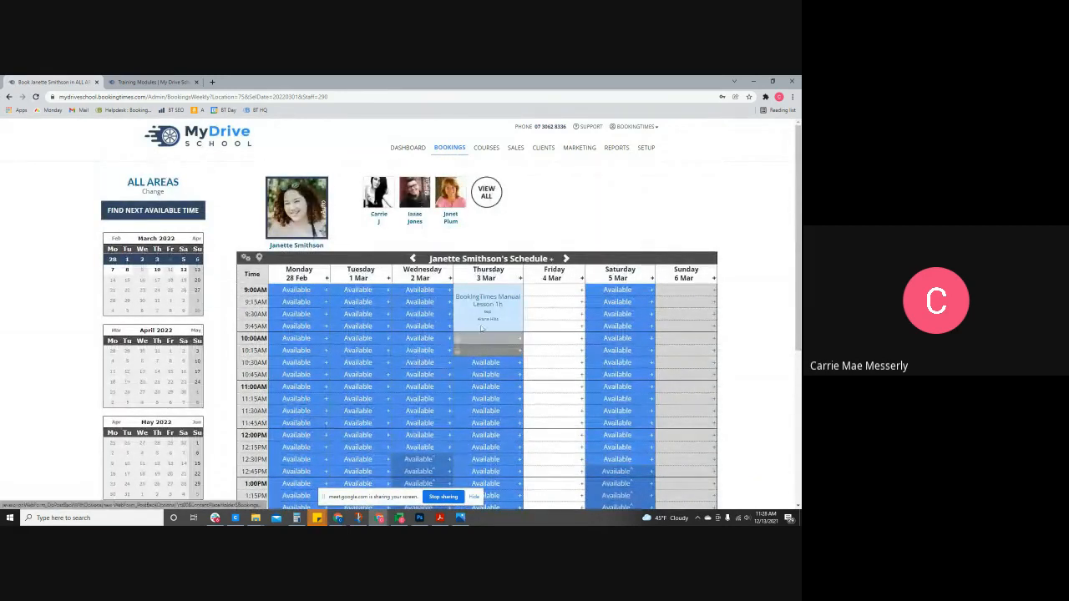
- Make Friday 4 March fully available in the weekly schedule
{"action": "left_click", "coordinate": [582, 279]}
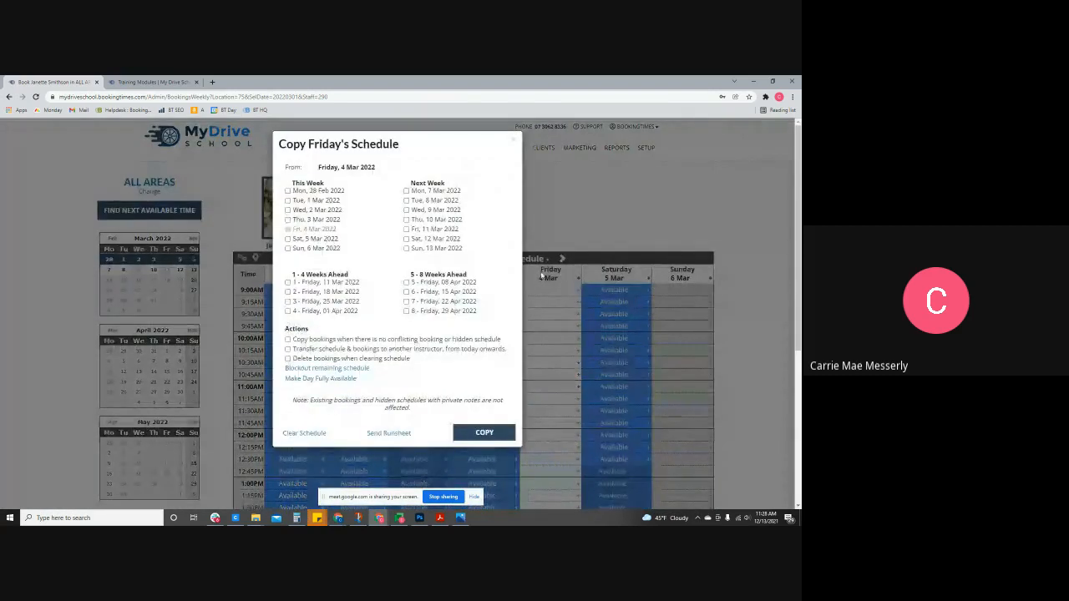
{"action": "left_click", "coordinate": [314, 381]}
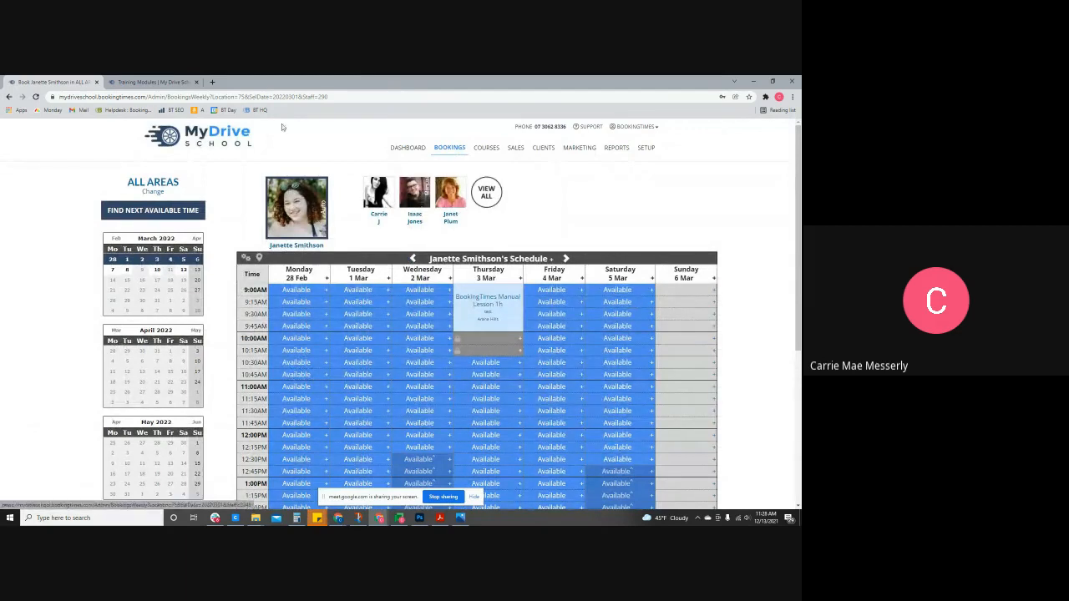
{"action": "left_click_drag", "start_coordinate": [329, 97], "coordinate": [171, 96]}
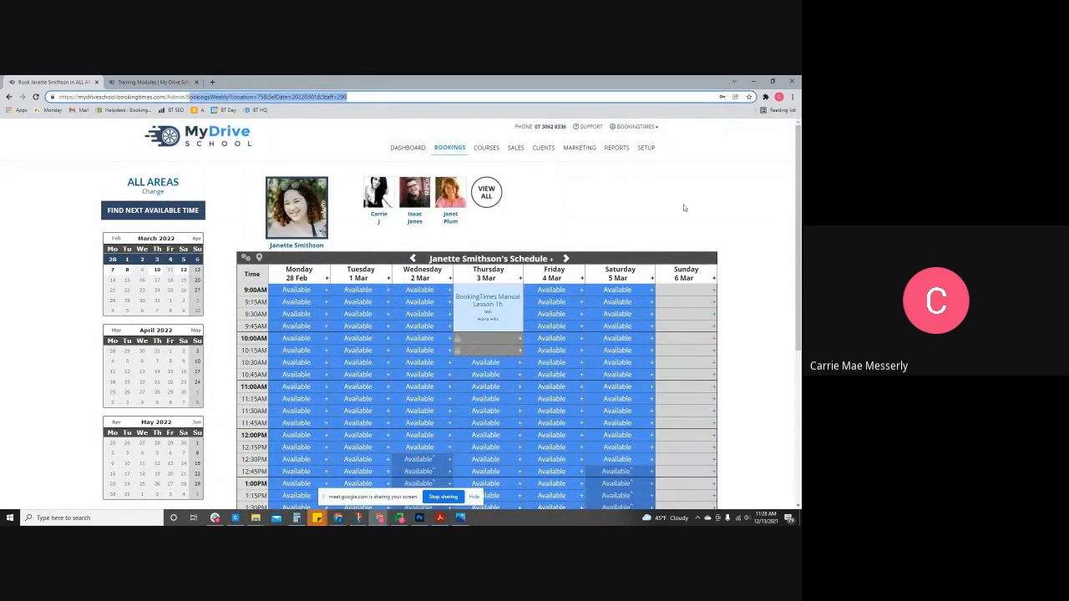
{"action": "left_click", "coordinate": [684, 207]}
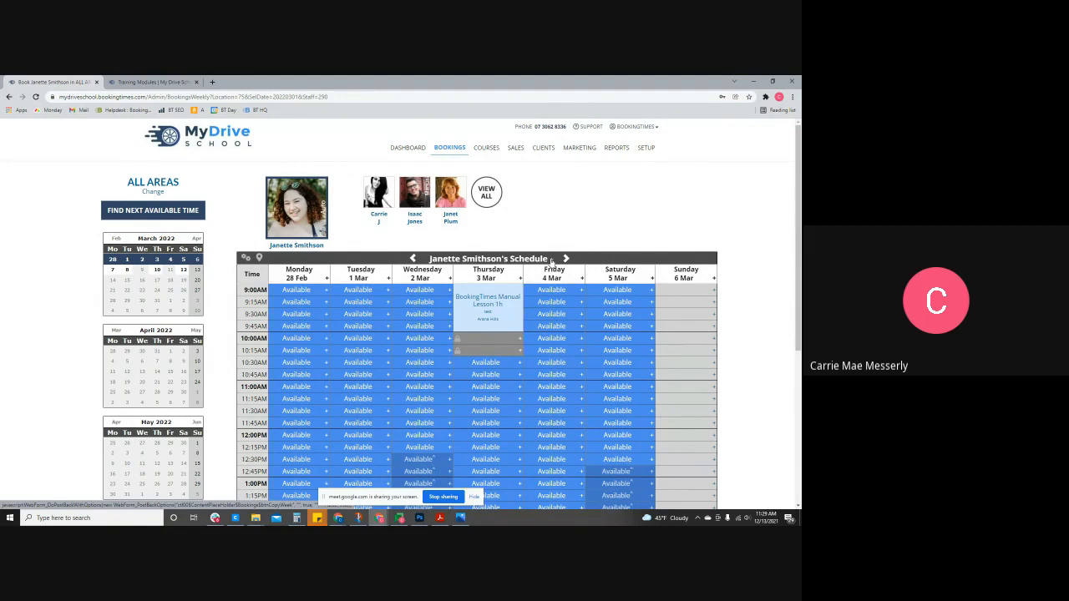
- Look at the Copy Weekly Schedule options without copying, then start a booking in Friday's 9:00AM slot
{"action": "left_click", "coordinate": [551, 260]}
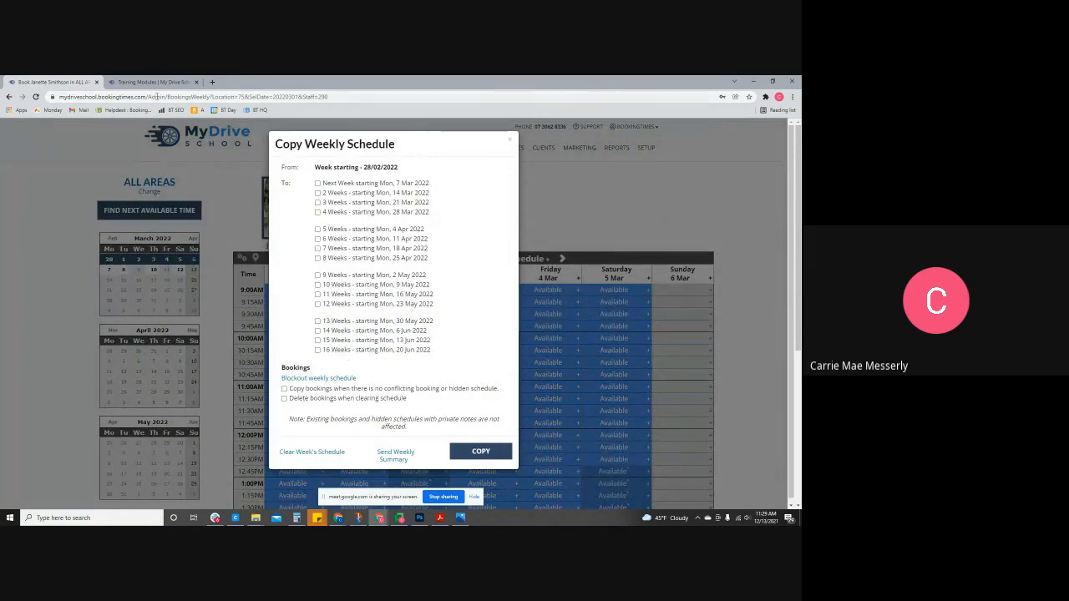
{"action": "left_click", "coordinate": [510, 141]}
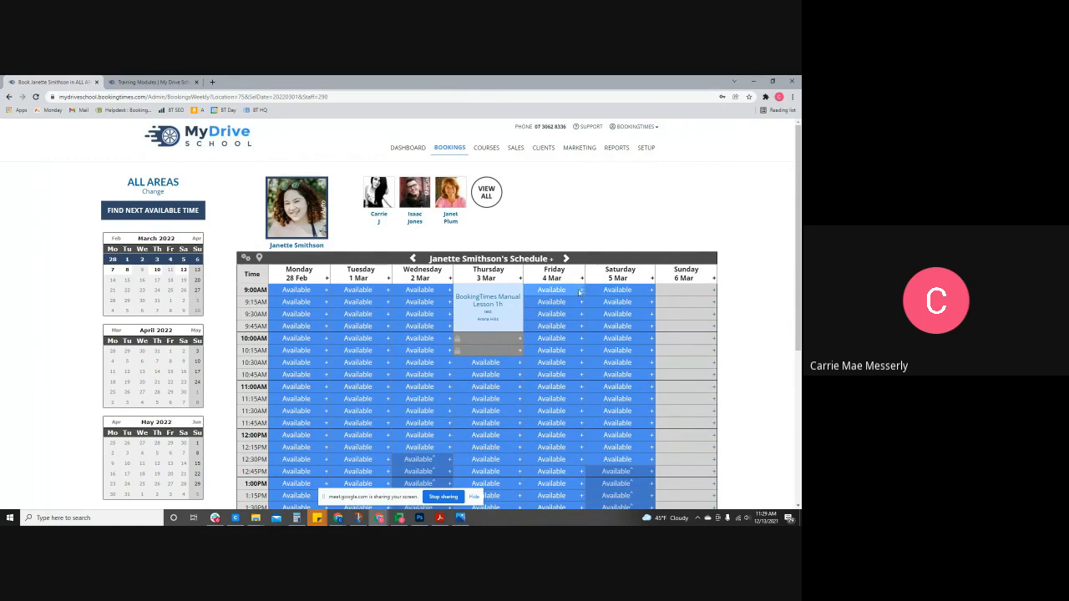
{"action": "left_click", "coordinate": [558, 291]}
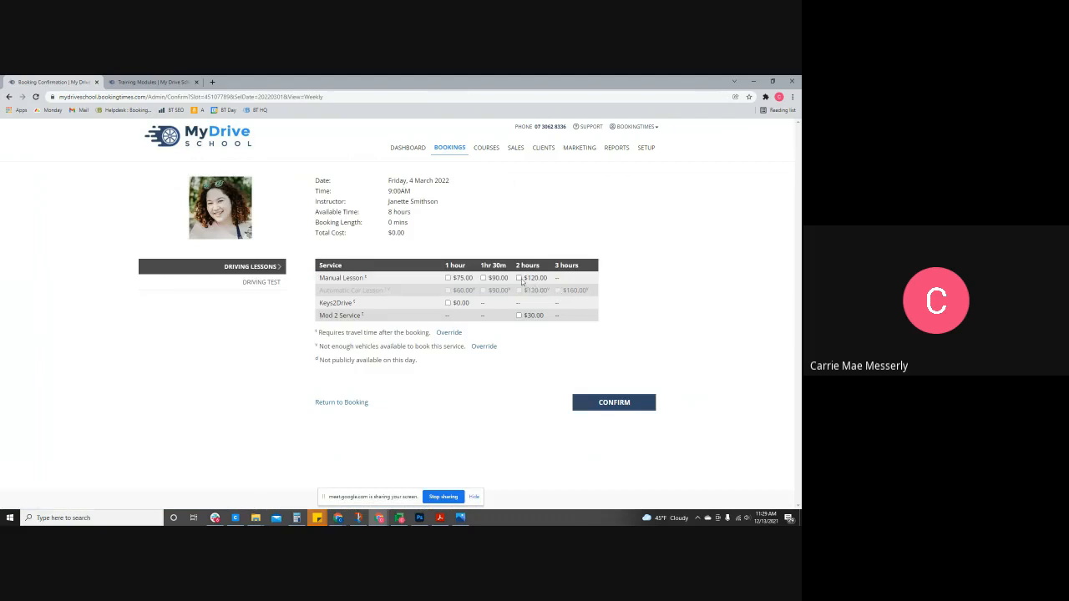
- Choose a 2-hour Manual Lesson ($120.00) and enter the new client's first and last name
{"action": "left_click", "coordinate": [519, 278]}
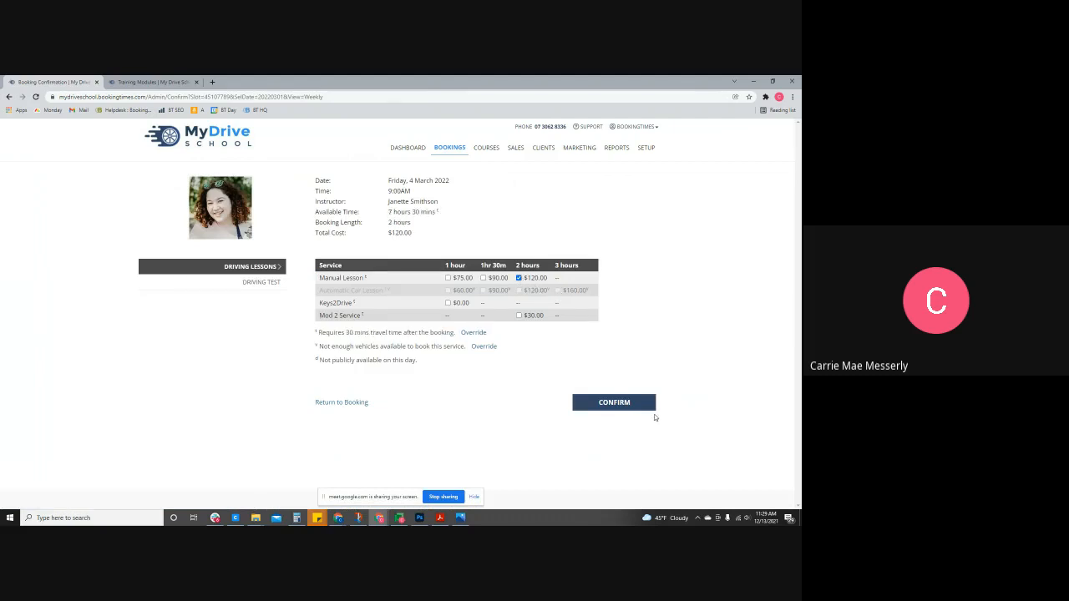
{"action": "left_click", "coordinate": [640, 406]}
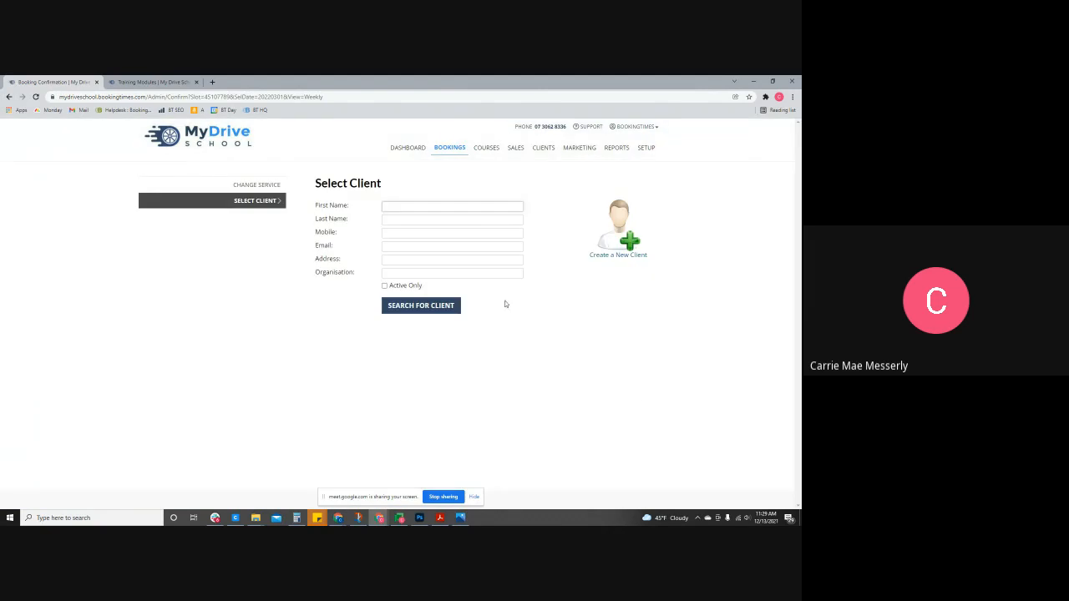
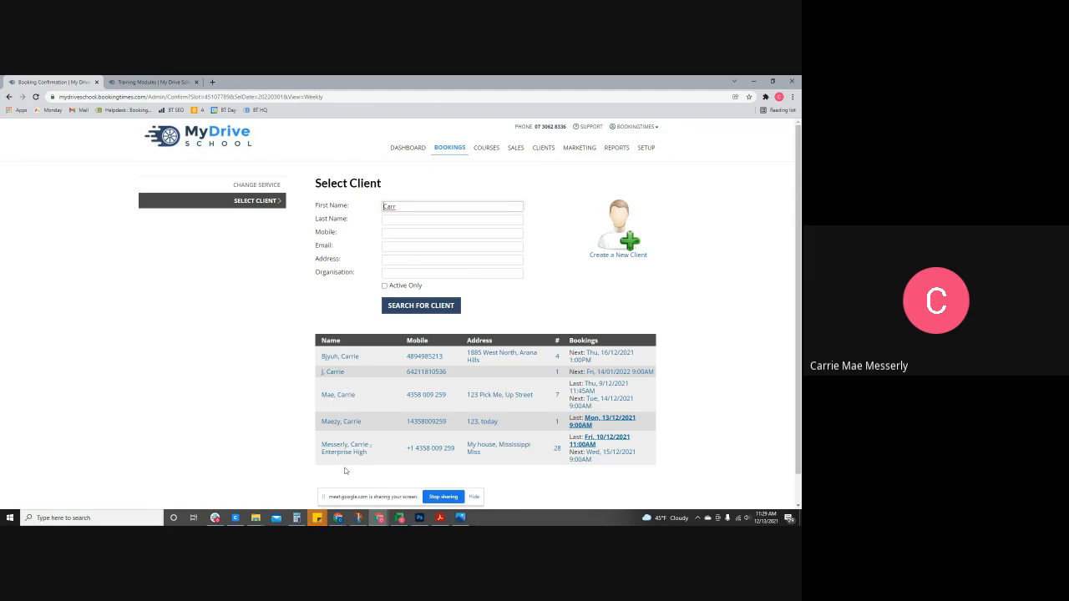
{"action": "left_click_drag", "start_coordinate": [426, 208], "coordinate": [363, 212]}
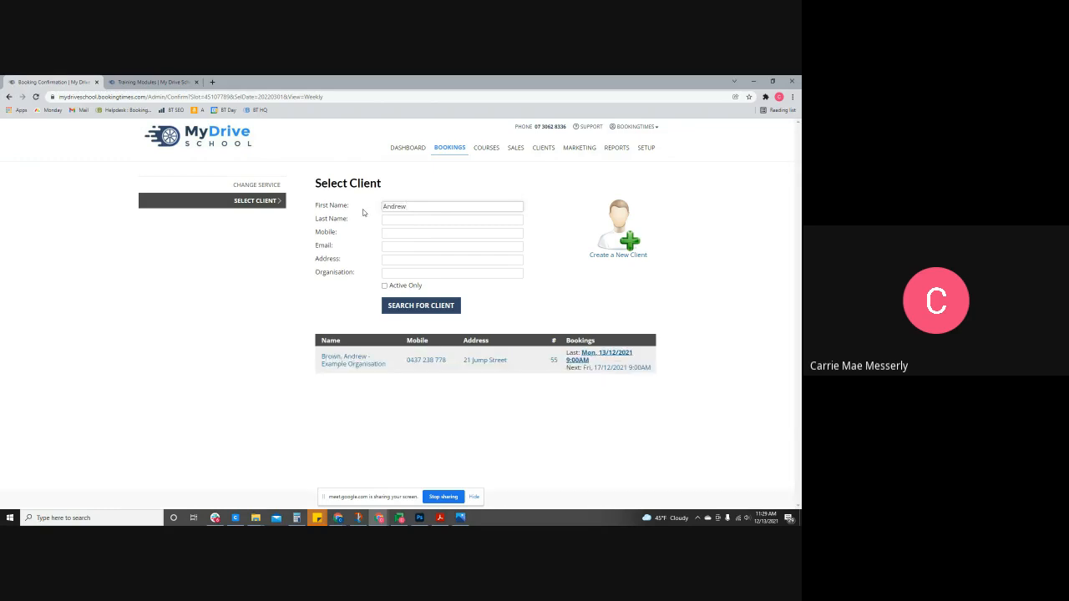
{"action": "left_click", "coordinate": [414, 220]}
- Add the client's mobile number and e-mail address and create them as a new client
{"action": "left_click", "coordinate": [410, 234]}
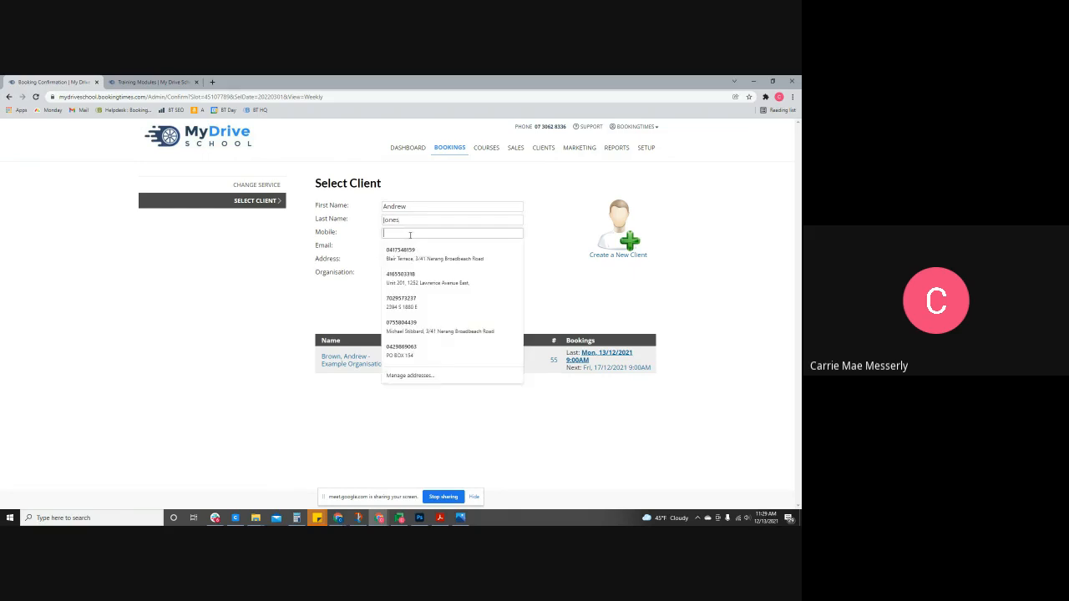
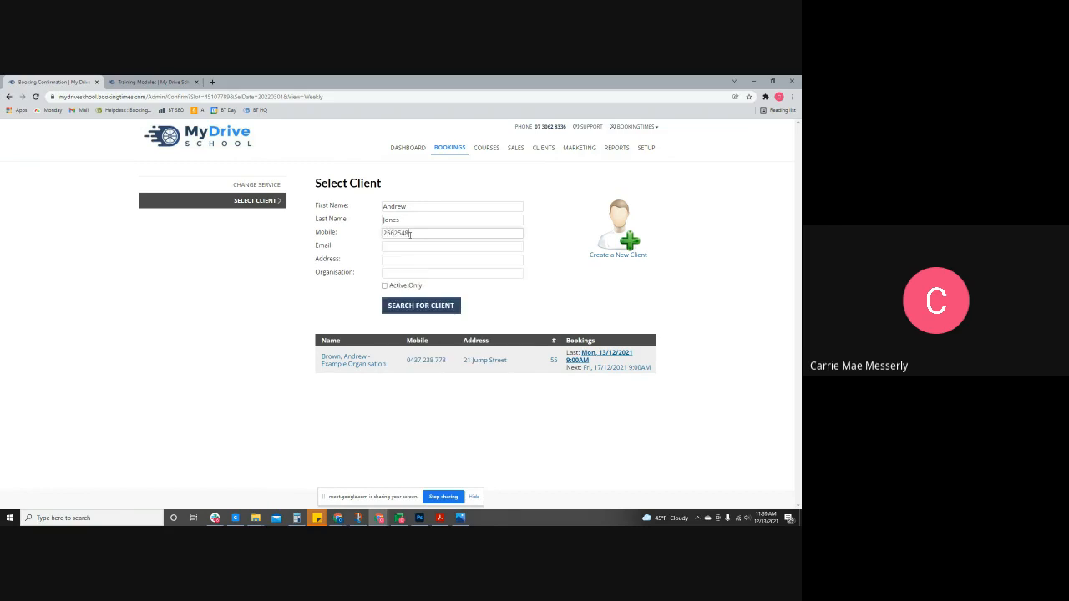
{"action": "key", "text": "Tab"}
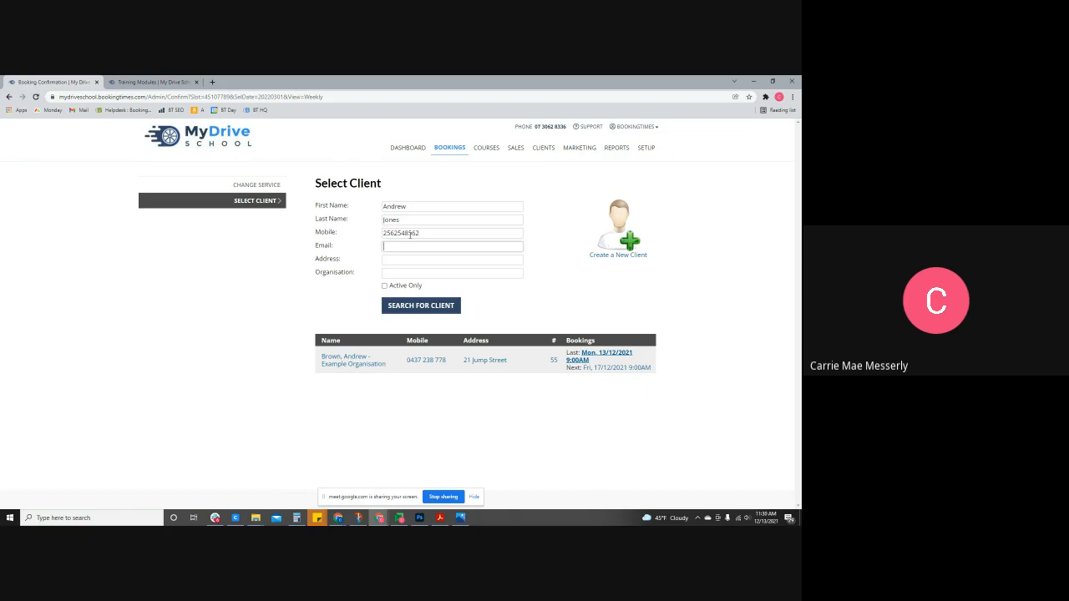
{"action": "left_click", "coordinate": [622, 239]}
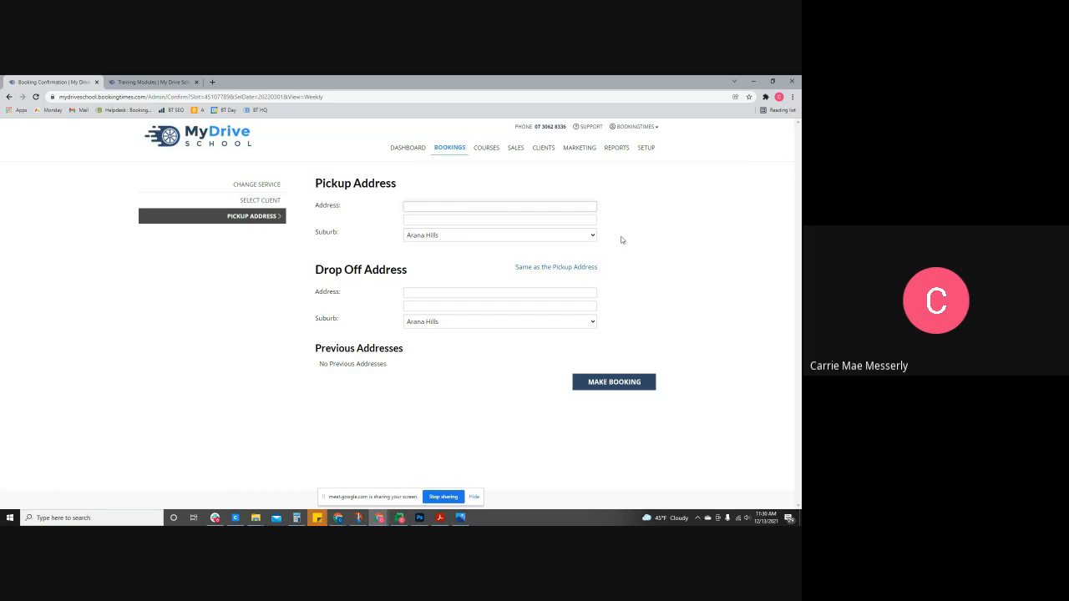
- Enter the pickup address, reuse it as the drop-off address, and make the booking
{"action": "type", "text": "123 fdasfas"}
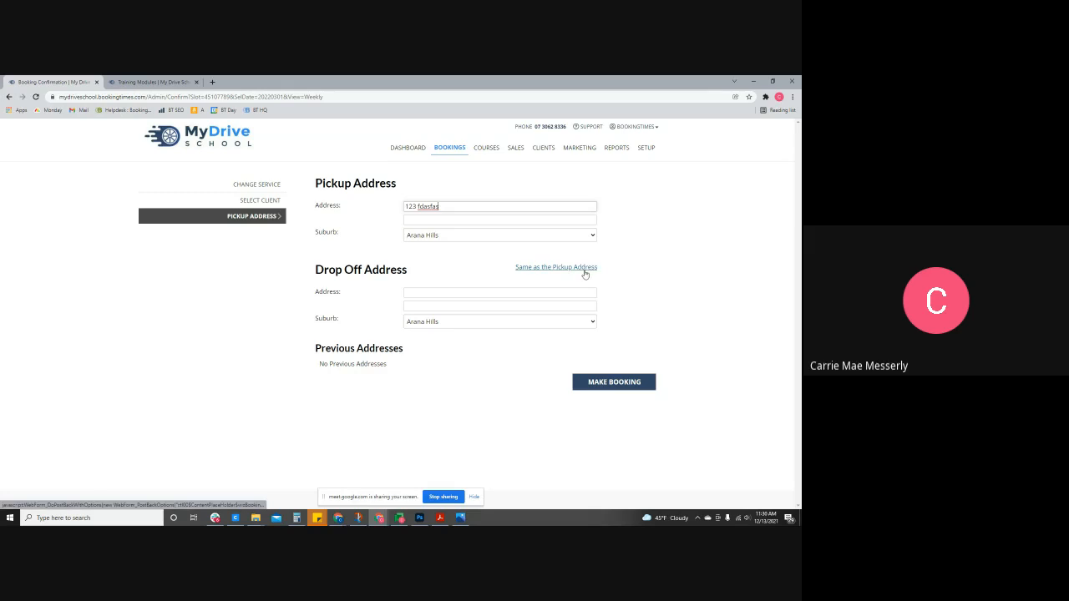
{"action": "left_click", "coordinate": [584, 267]}
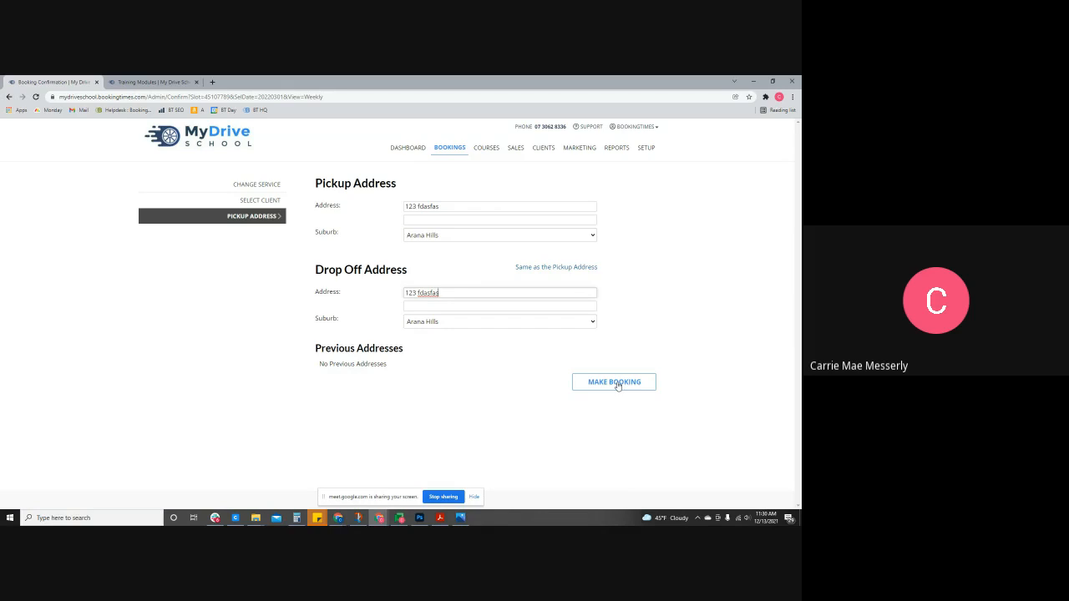
{"action": "left_click", "coordinate": [616, 382]}
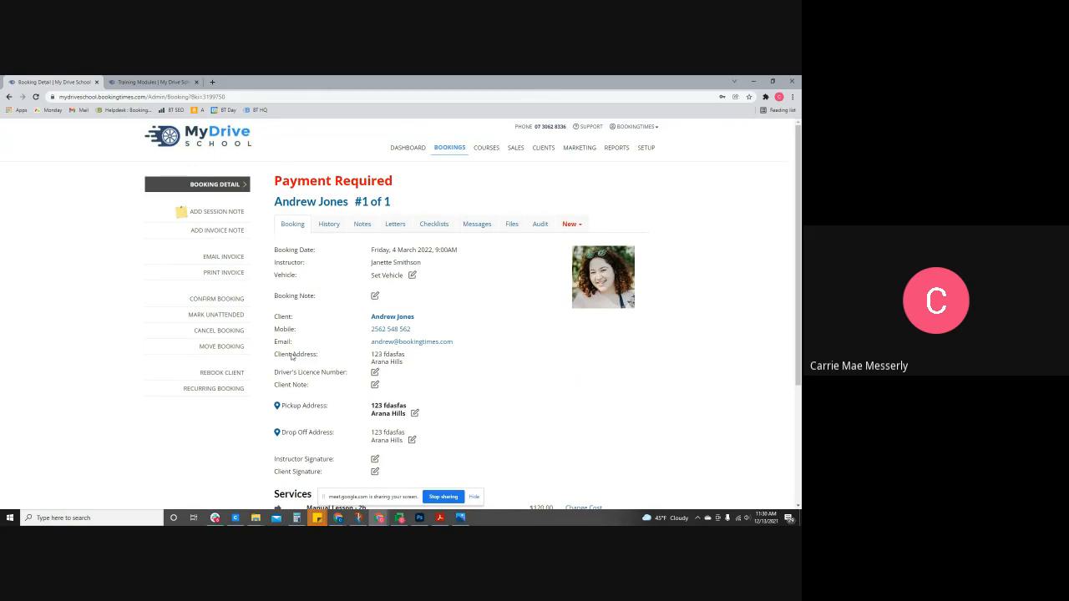
- Open payment for the booking and enter a $120.00 credit amount
{"action": "scroll", "coordinate": [300, 268], "scroll_direction": "down", "scroll_amount": 1}
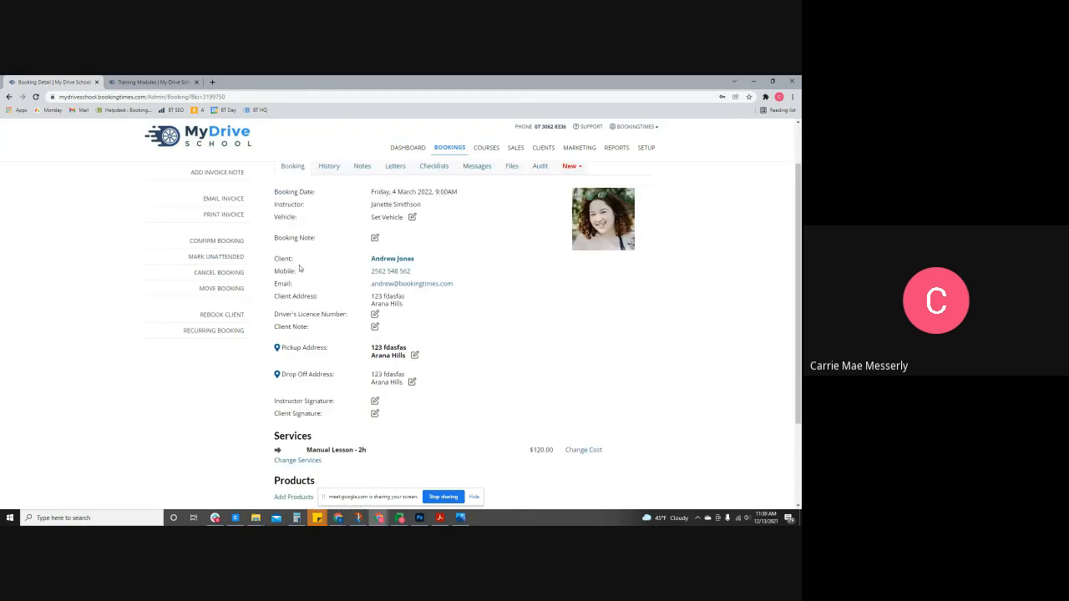
{"action": "scroll", "coordinate": [300, 268], "scroll_direction": "down", "scroll_amount": 2}
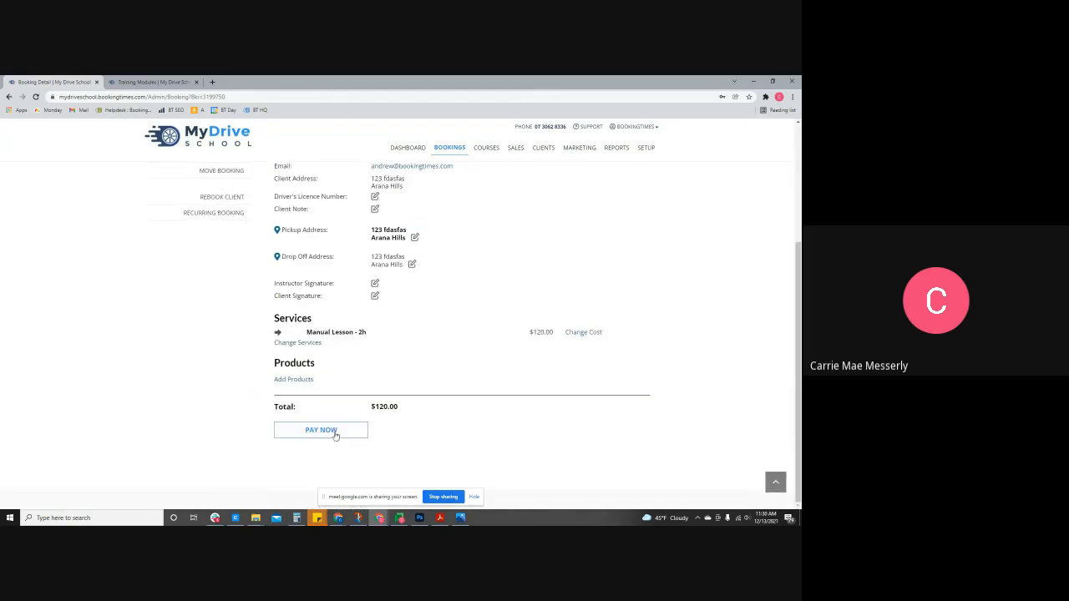
{"action": "left_click", "coordinate": [335, 433]}
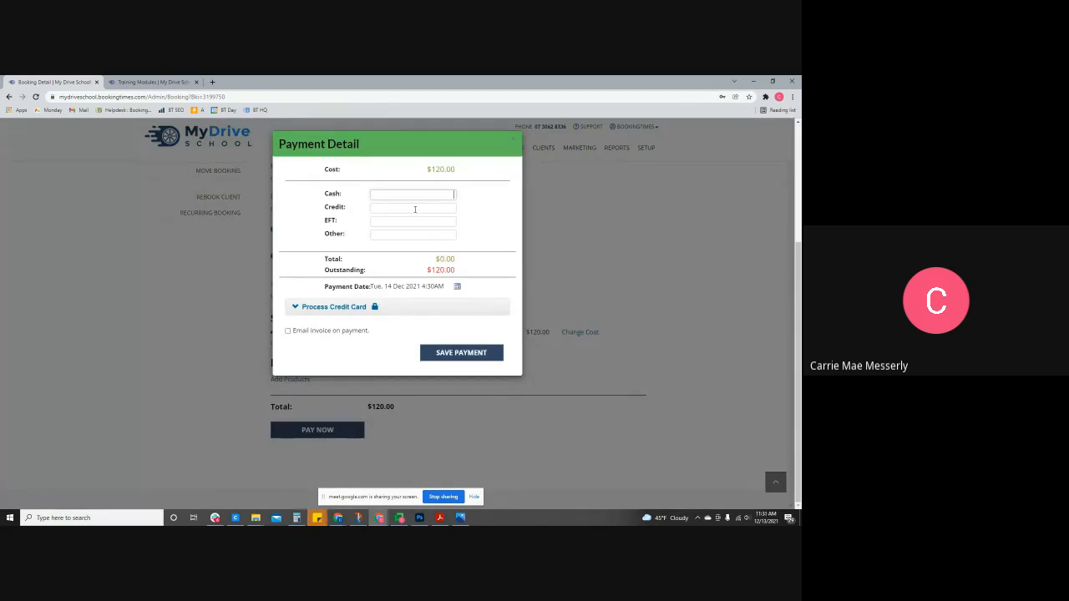
{"action": "left_click", "coordinate": [415, 209]}
{"action": "type", "text": "120"}
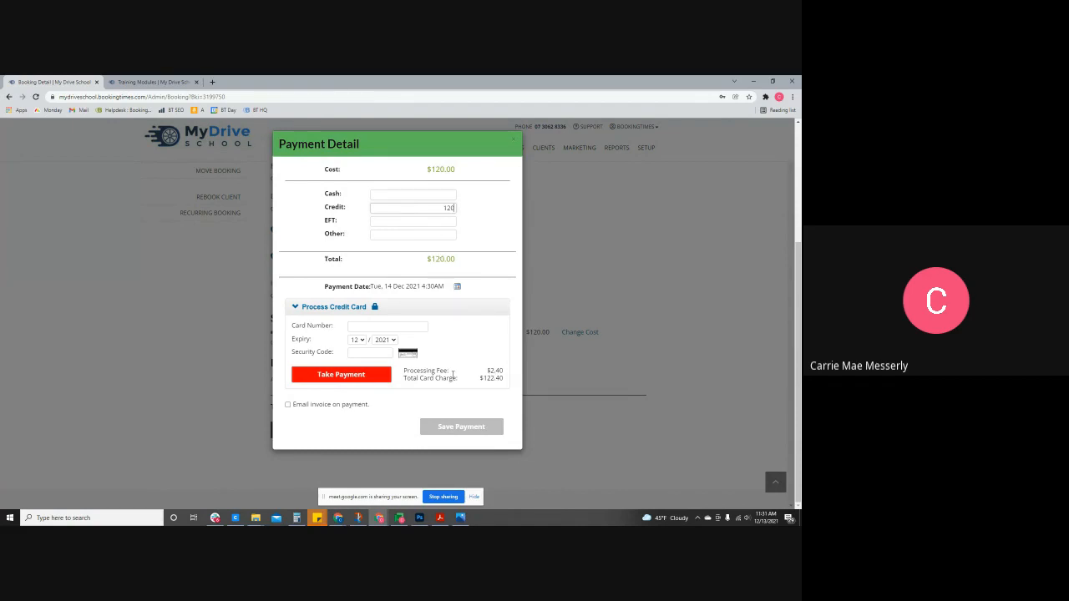
- Enter the card number and security code, tick Email invoice on payment, and process the payment
{"action": "left_click", "coordinate": [384, 325]}
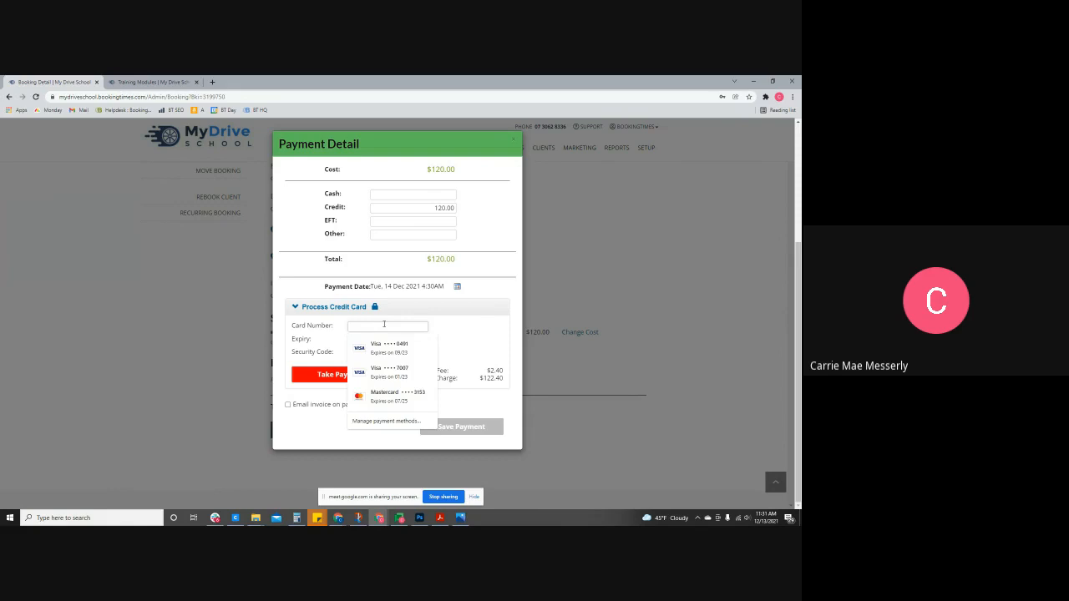
{"action": "type", "text": "4111111111111111"}
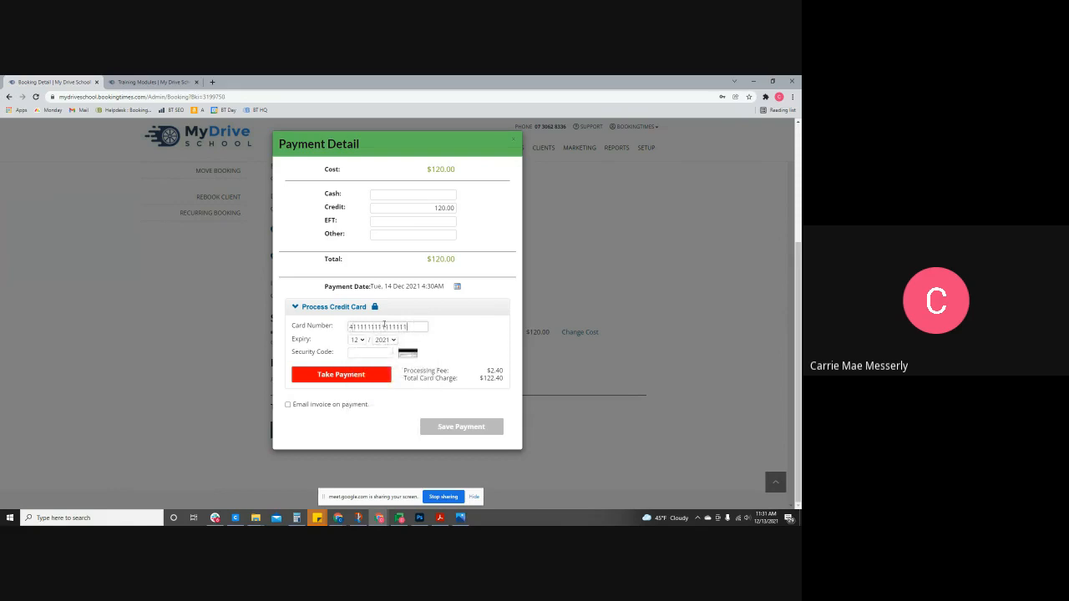
{"action": "left_click", "coordinate": [378, 354]}
{"action": "type", "text": "123"}
{"action": "left_click", "coordinate": [287, 406]}
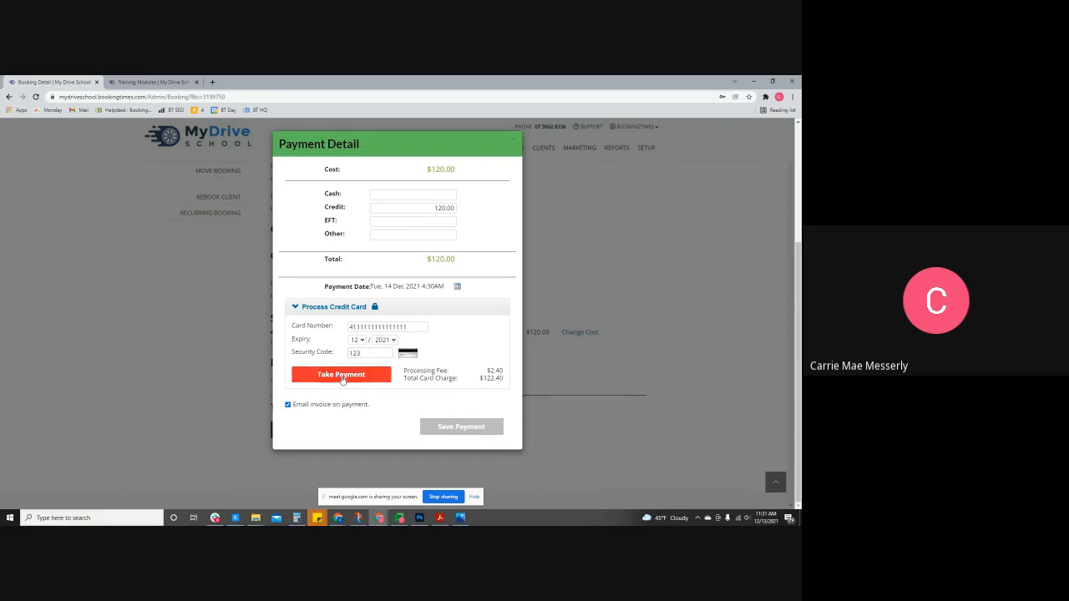
{"action": "left_click", "coordinate": [343, 376]}
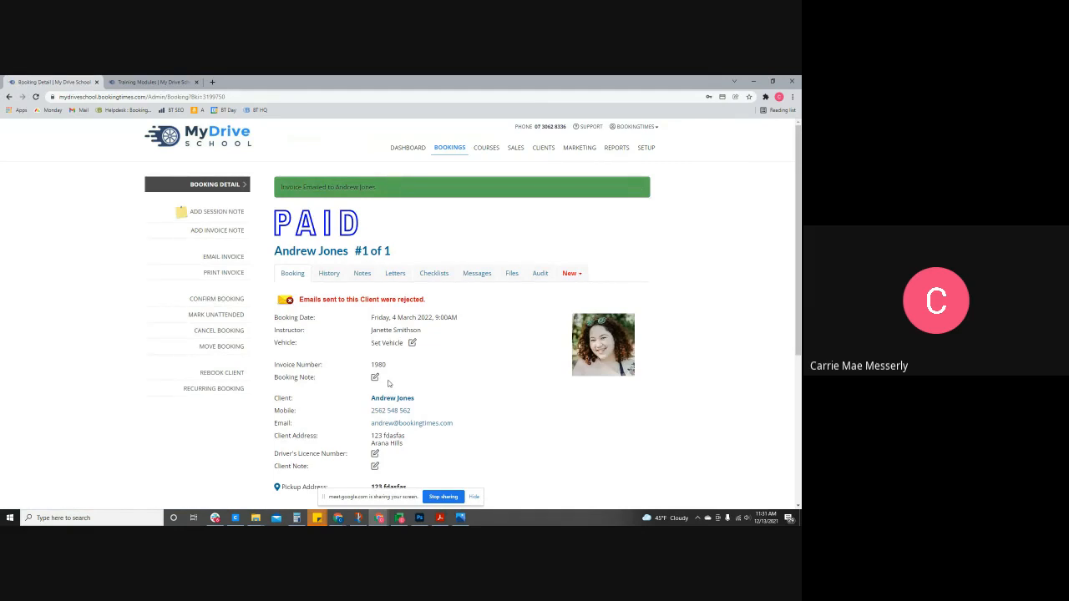
- Open the client's profile, highlight the email-rejection warning, and view their Messages history
{"action": "left_click", "coordinate": [393, 400]}
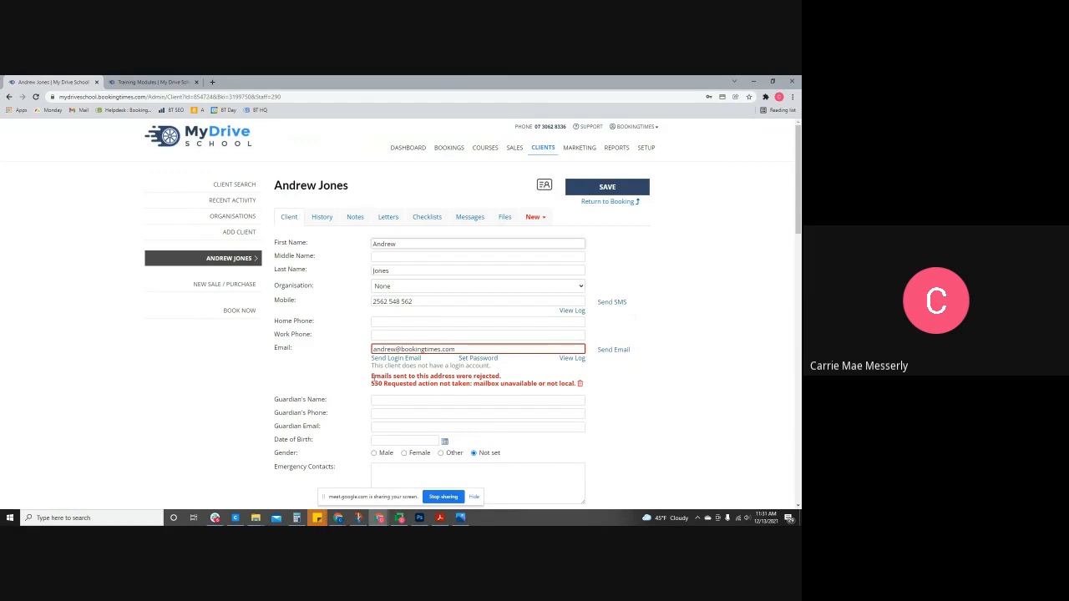
{"action": "left_click_drag", "start_coordinate": [370, 375], "coordinate": [580, 385]}
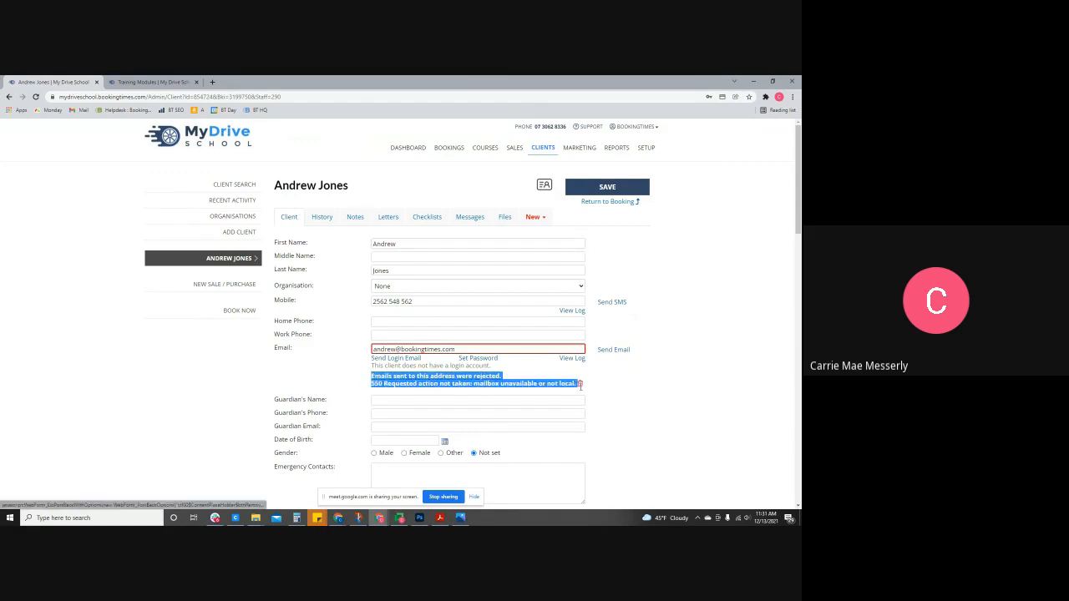
{"action": "left_click", "coordinate": [646, 386]}
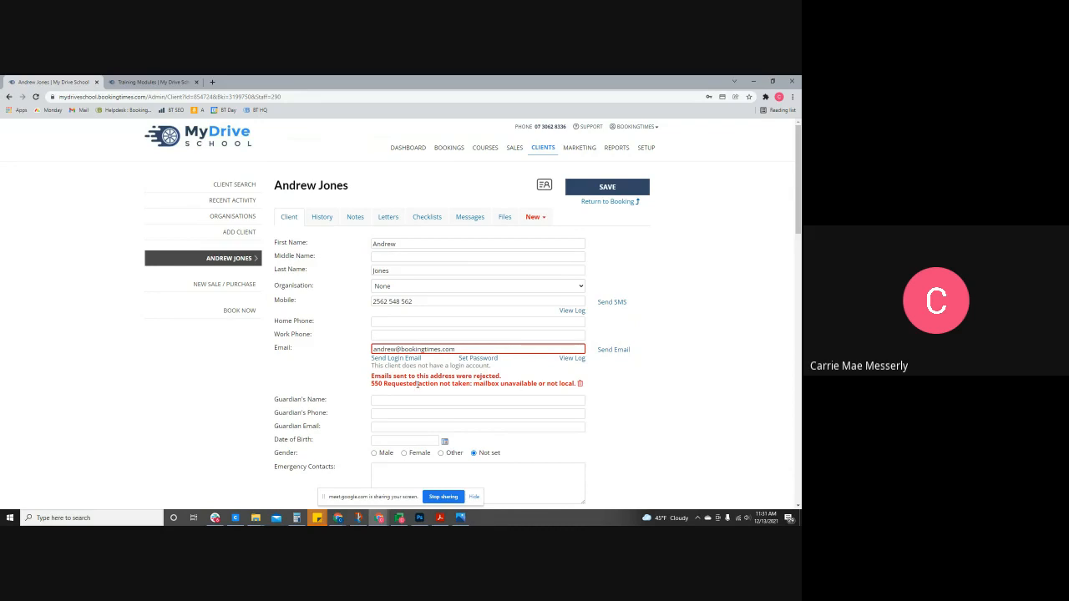
{"action": "left_click", "coordinate": [471, 221]}
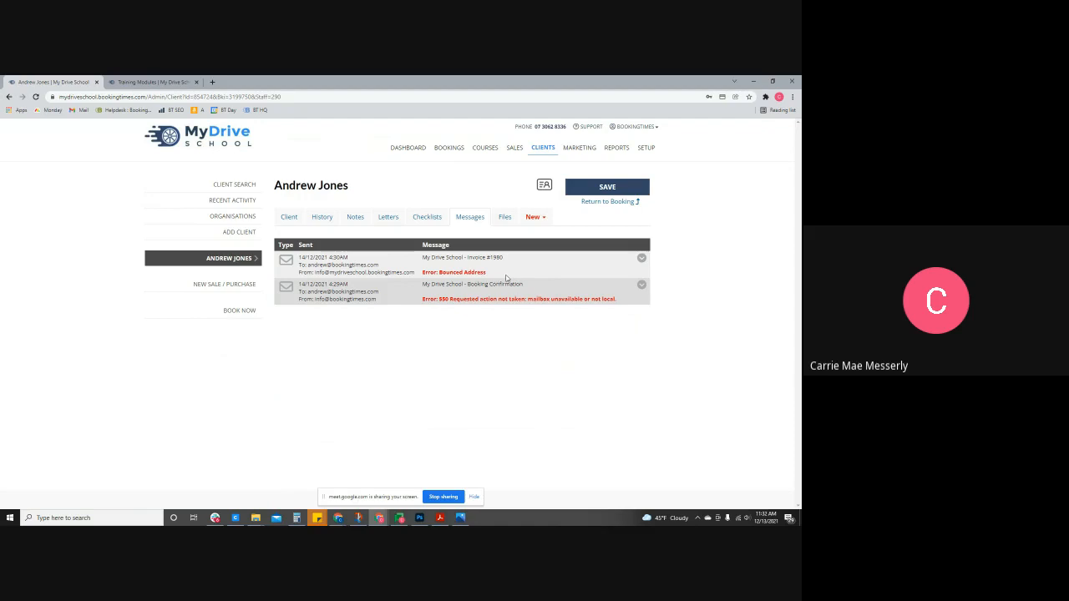
- Open the client's Checklists and pick the Progress Sheet checklist
{"action": "left_click", "coordinate": [426, 218]}
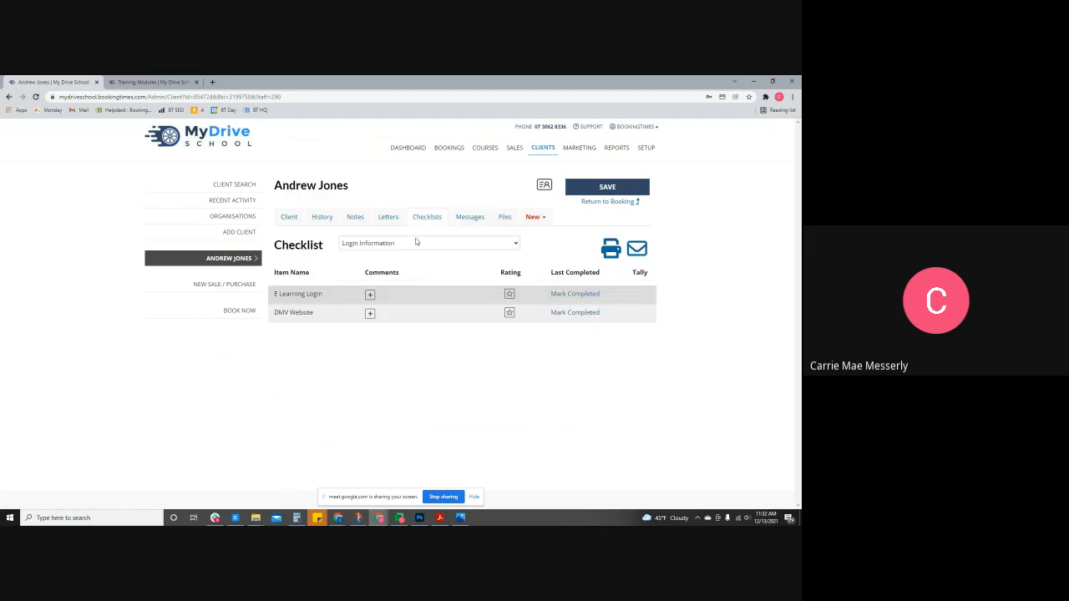
{"action": "left_click", "coordinate": [417, 242]}
{"action": "left_click", "coordinate": [405, 272]}
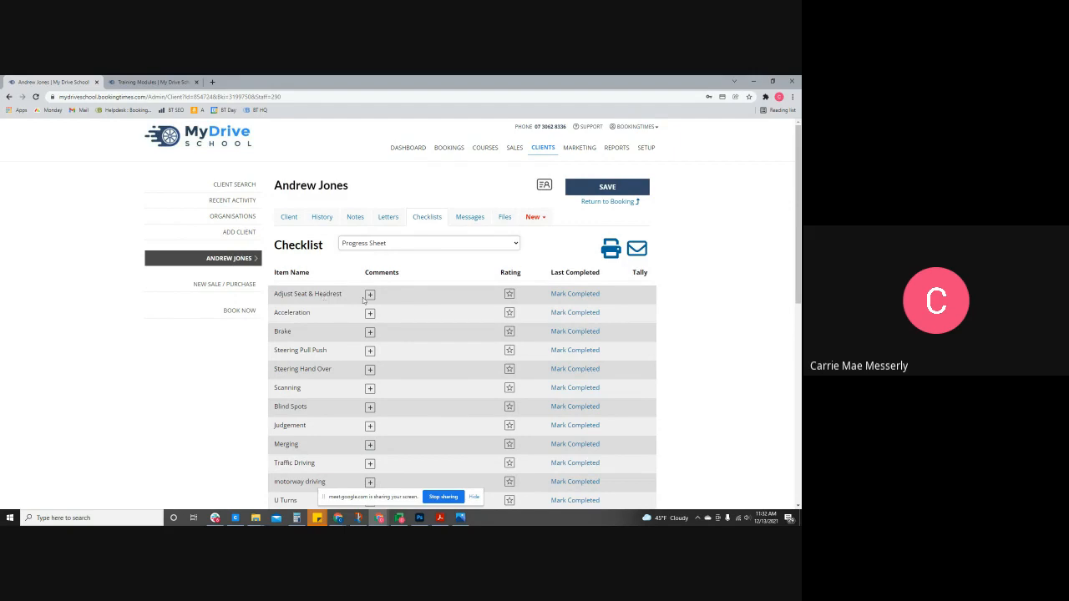
- Rate Adjust Seat & Headrest 10, mark Brake, Steering Pull Push and Acceleration completed, then print the sheet
{"action": "left_click", "coordinate": [509, 295]}
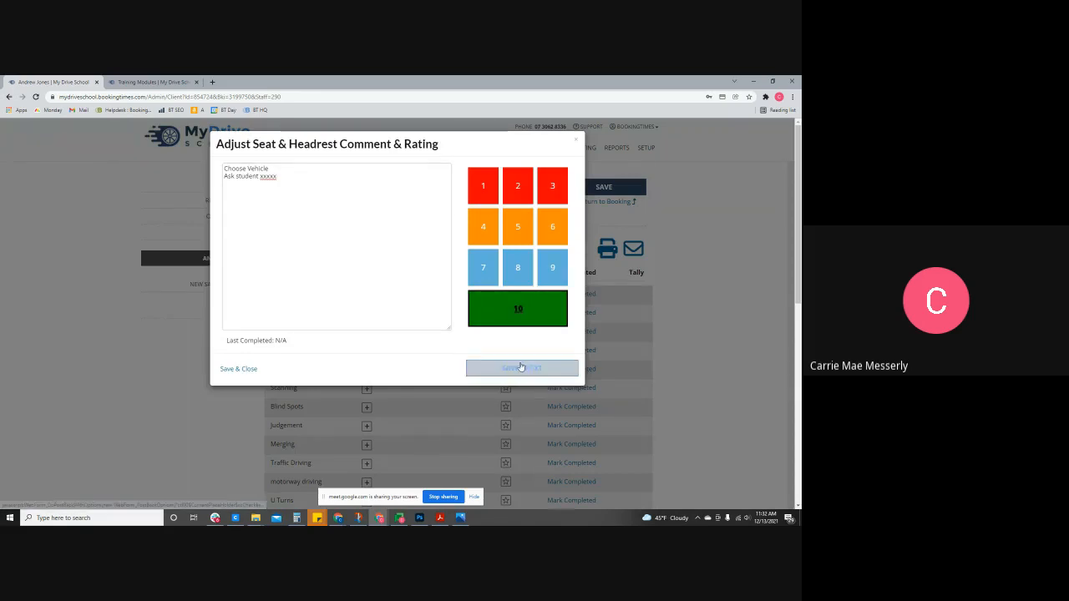
{"action": "left_click", "coordinate": [521, 368]}
{"action": "left_click", "coordinate": [576, 140]}
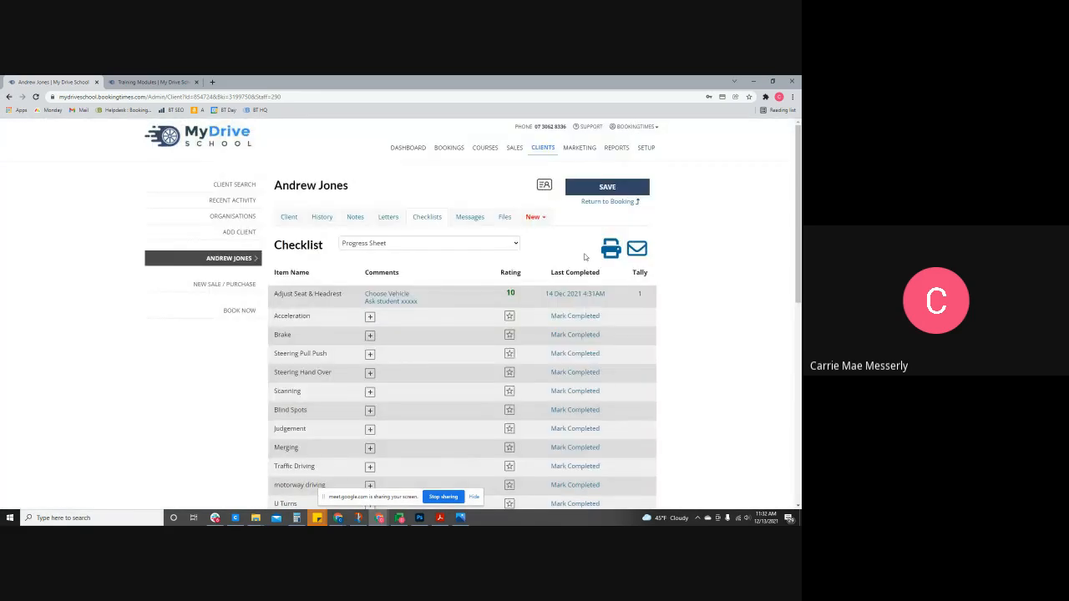
{"action": "left_click", "coordinate": [575, 334]}
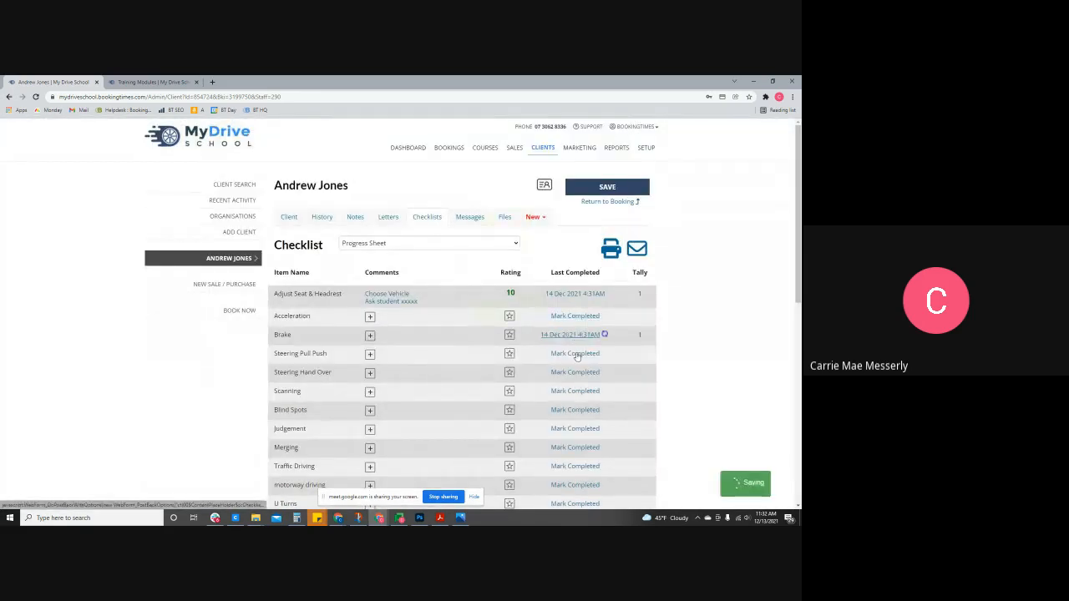
{"action": "left_click", "coordinate": [576, 353]}
{"action": "left_click", "coordinate": [575, 316]}
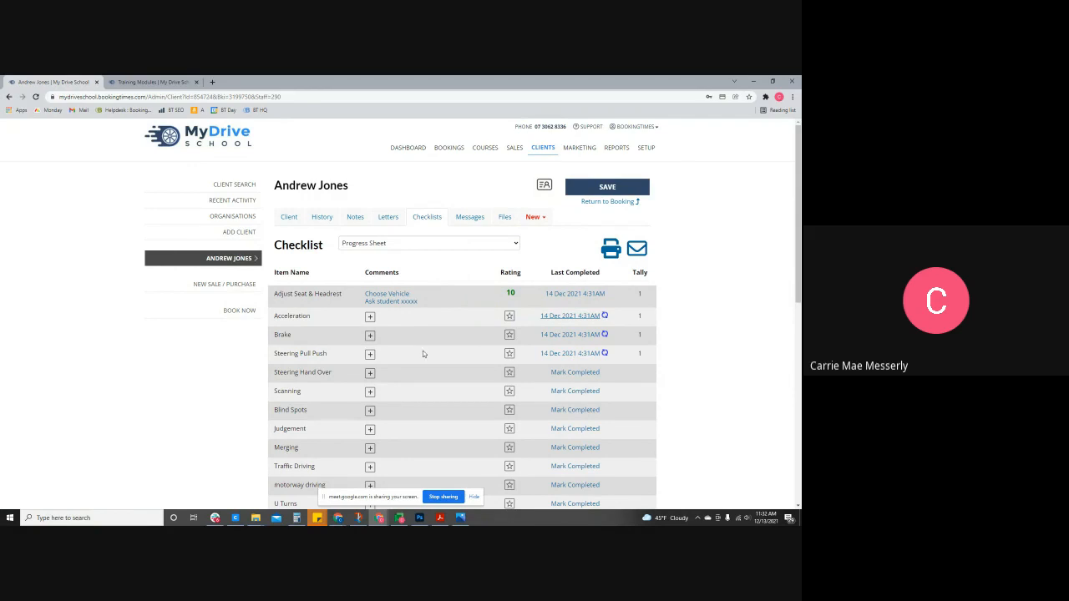
{"action": "left_click", "coordinate": [613, 249]}
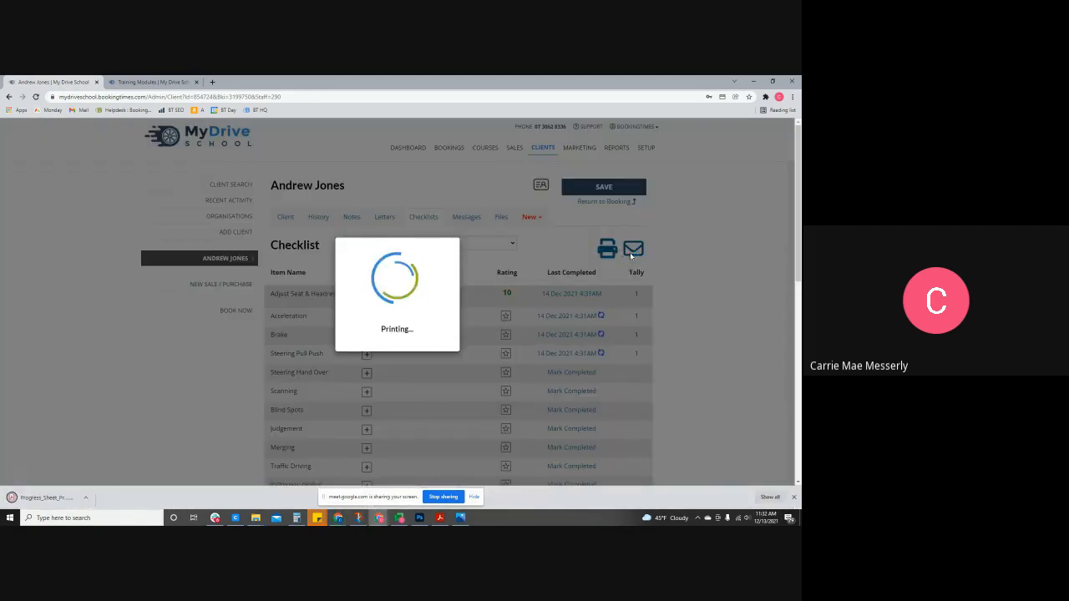
- Open the downloaded Progress Sheet PDF, then go back to the paid Friday 4 March booking detail
{"action": "left_click", "coordinate": [46, 499]}
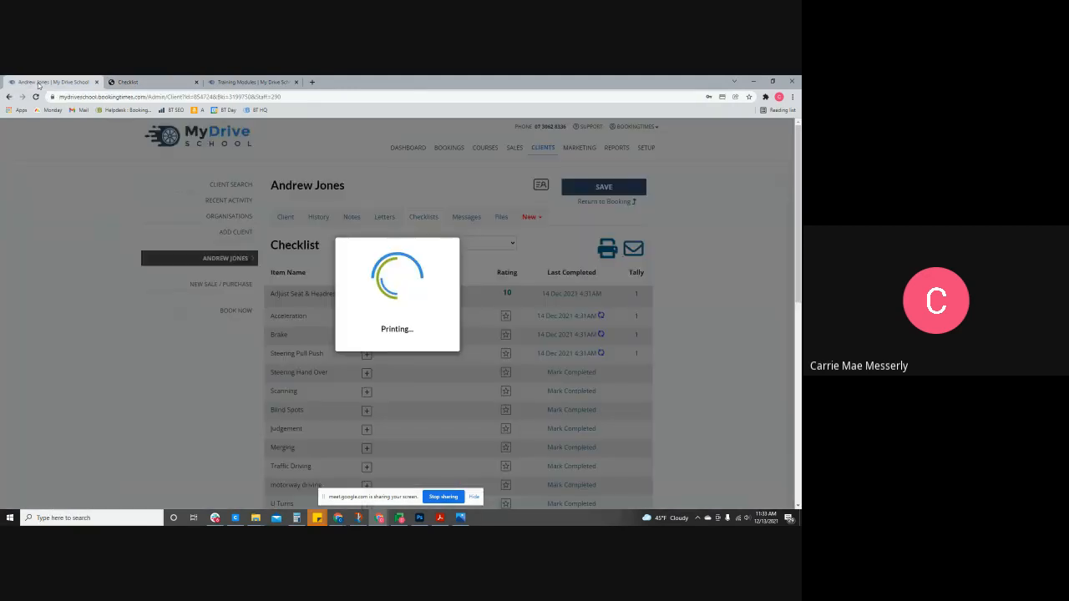
{"action": "left_click", "coordinate": [37, 83]}
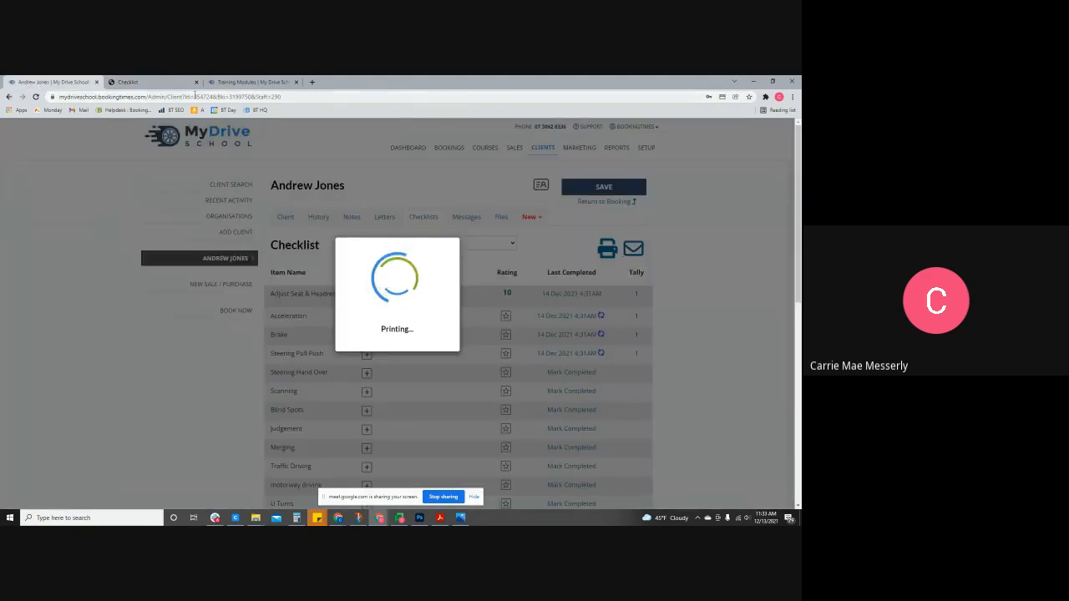
{"action": "left_click", "coordinate": [10, 97]}
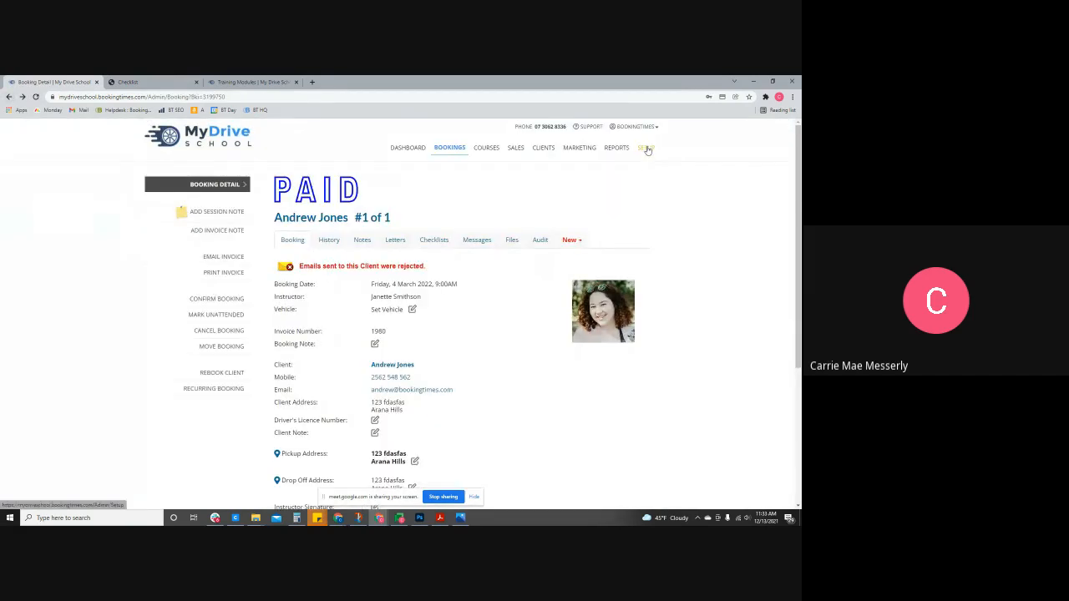
- Go to SETUP > Business Detail and show its Clients settings
{"action": "left_click", "coordinate": [647, 149]}
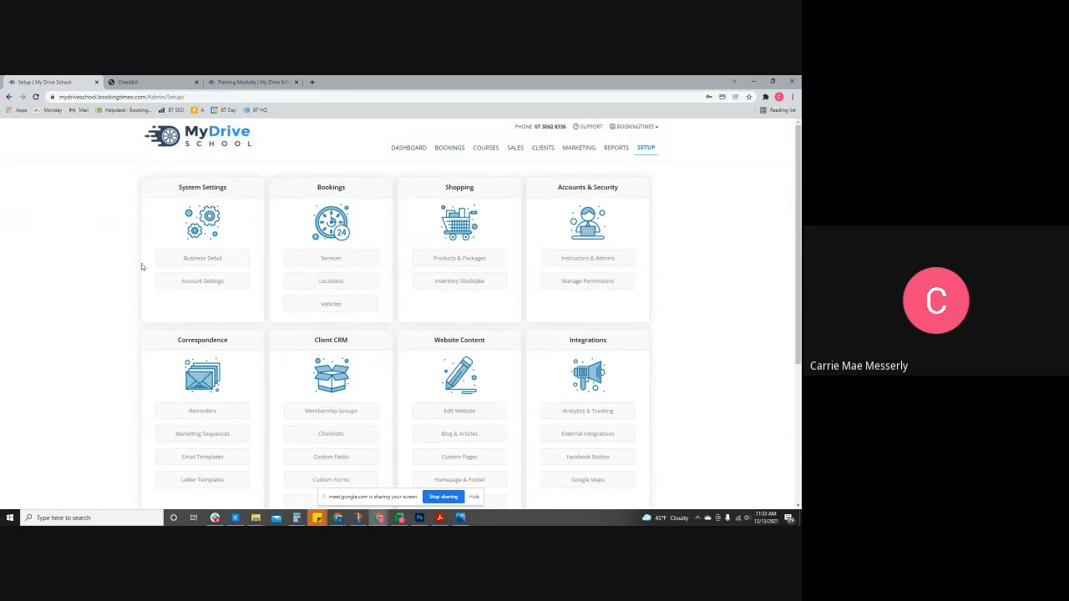
{"action": "left_click", "coordinate": [214, 260]}
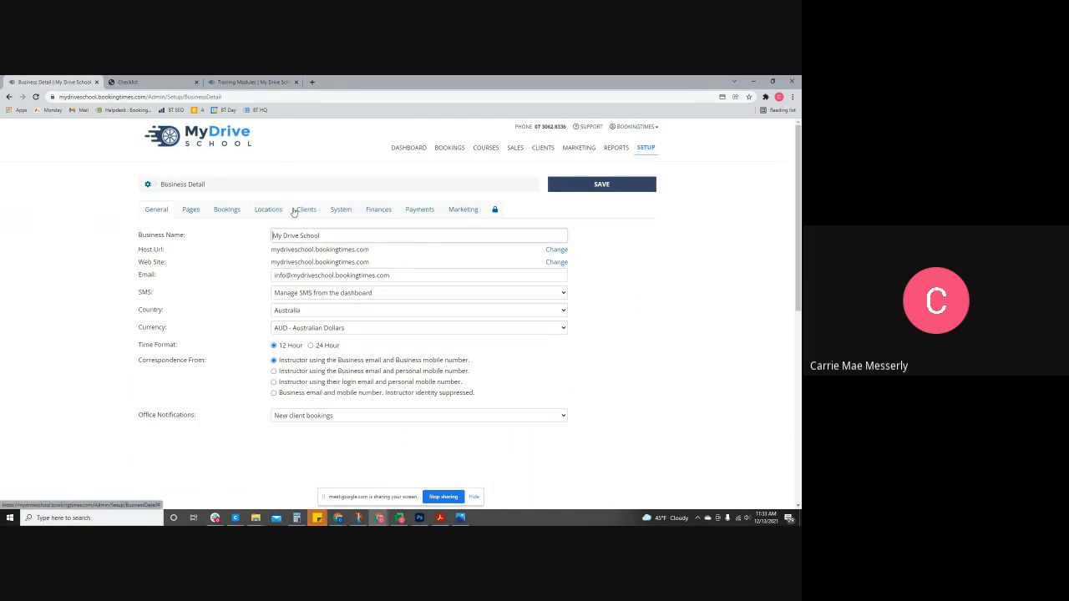
{"action": "left_click", "coordinate": [311, 213]}
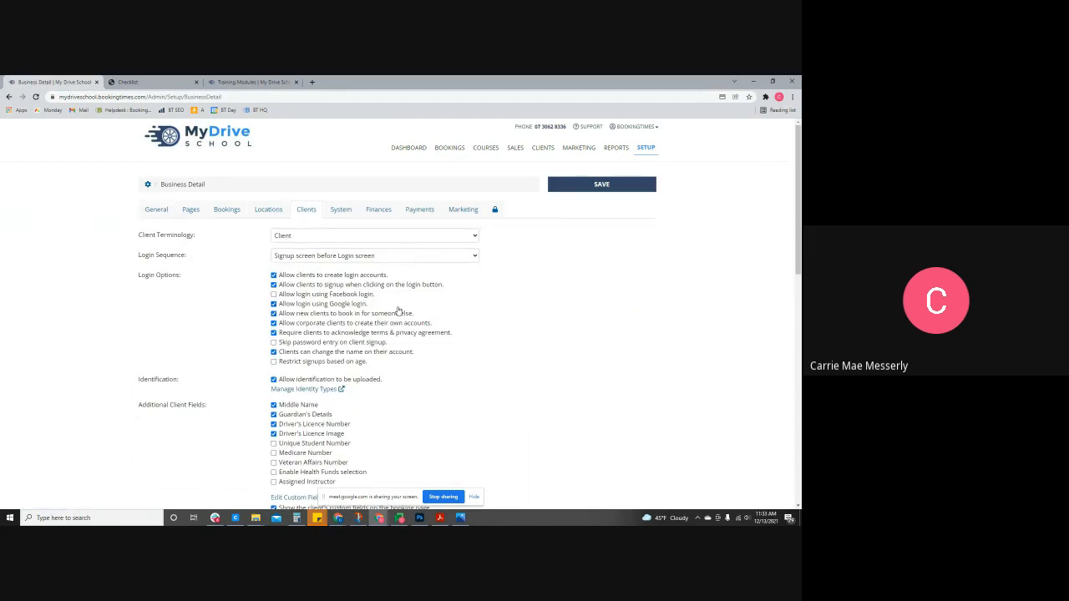
- Tick and untick the chocolate signup question, leaving it unchanged, then show the General settings
{"action": "scroll", "coordinate": [398, 313], "scroll_direction": "down", "scroll_amount": 5}
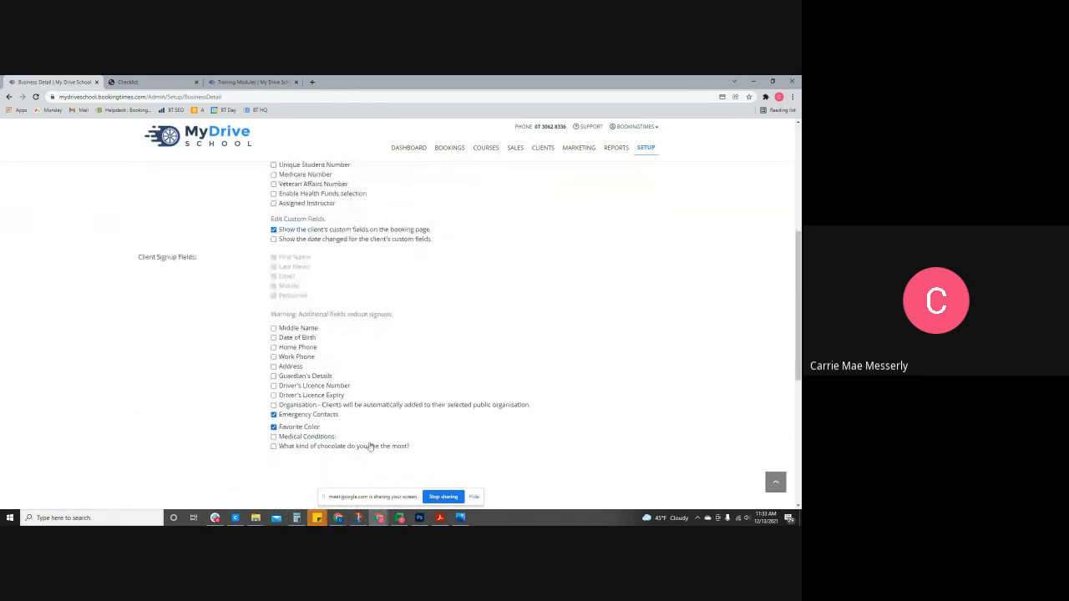
{"action": "left_click", "coordinate": [290, 447]}
{"action": "left_click", "coordinate": [287, 447]}
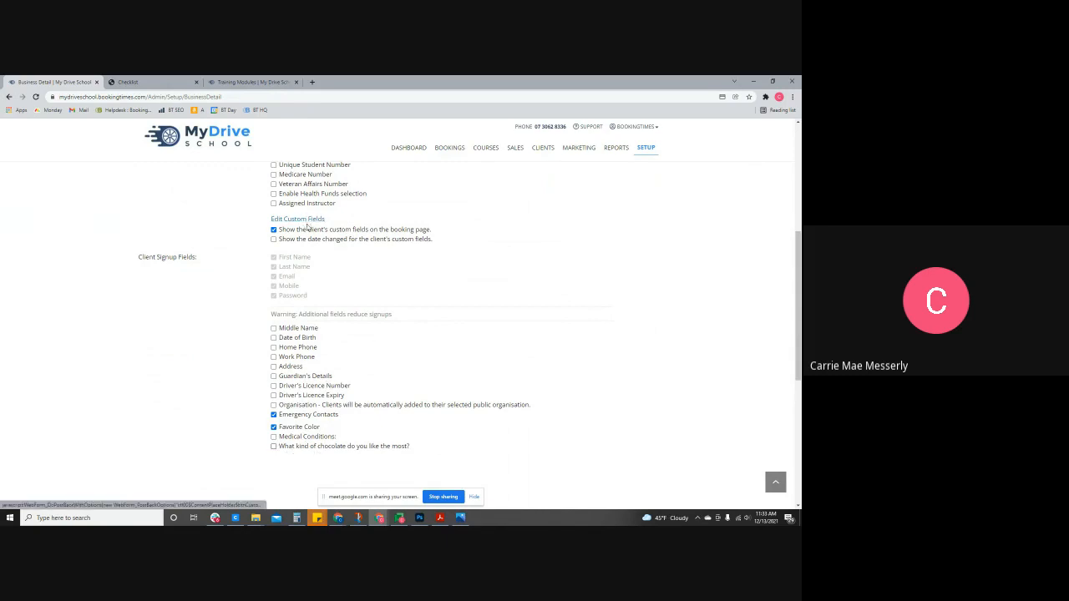
{"action": "scroll", "coordinate": [311, 333], "scroll_direction": "up", "scroll_amount": 3}
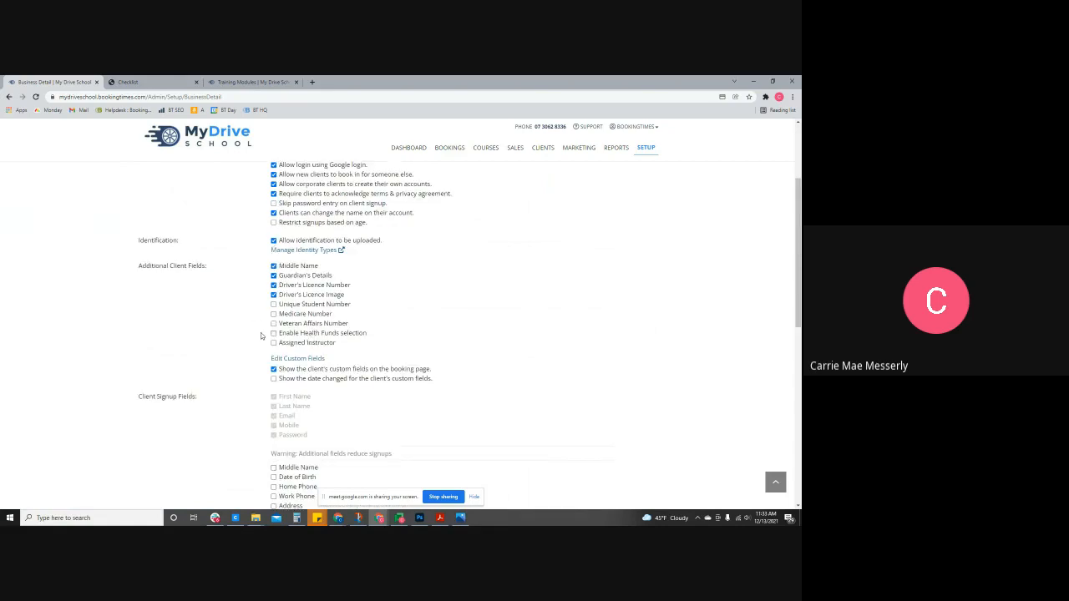
{"action": "scroll", "coordinate": [260, 336], "scroll_direction": "up", "scroll_amount": 3}
{"action": "left_click", "coordinate": [159, 210]}
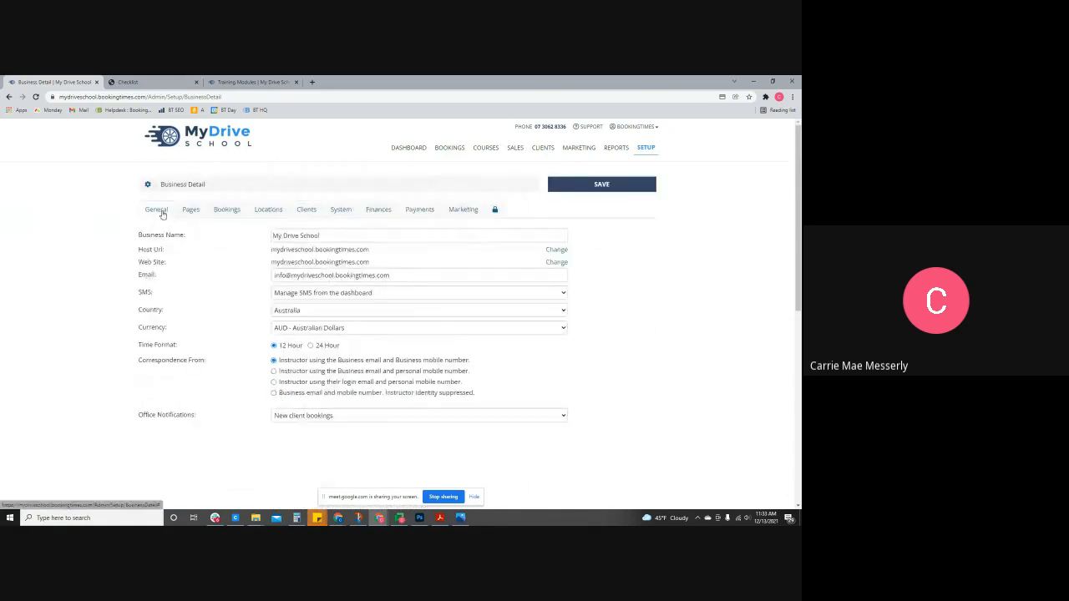
- Browse the Pages, Bookings, Locations, System, Finances, Payments and Marketing tabs of Business Detail
{"action": "left_click", "coordinate": [190, 211]}
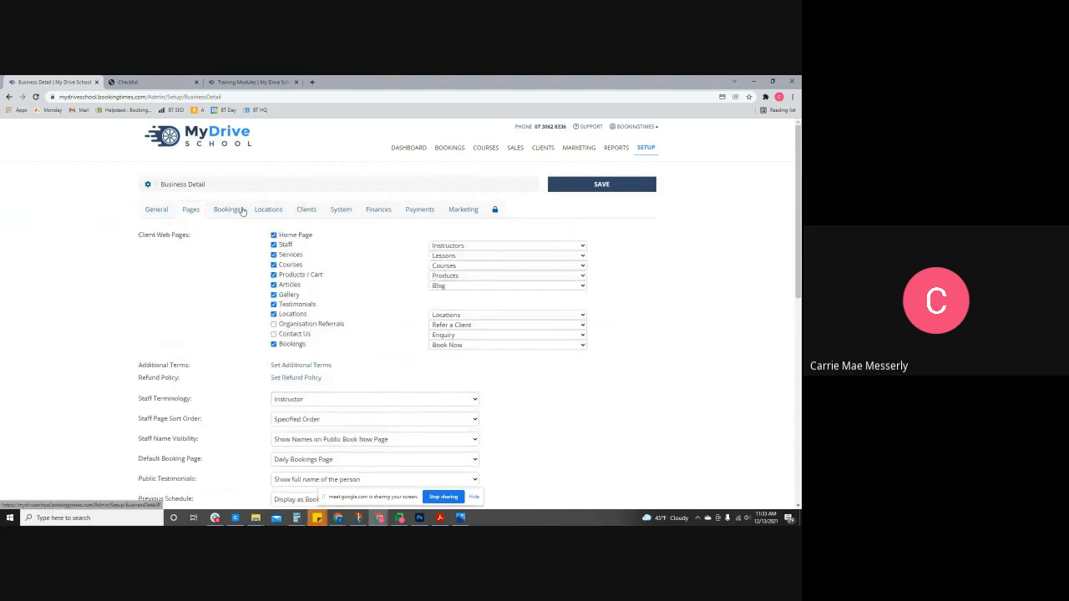
{"action": "left_click", "coordinate": [227, 210]}
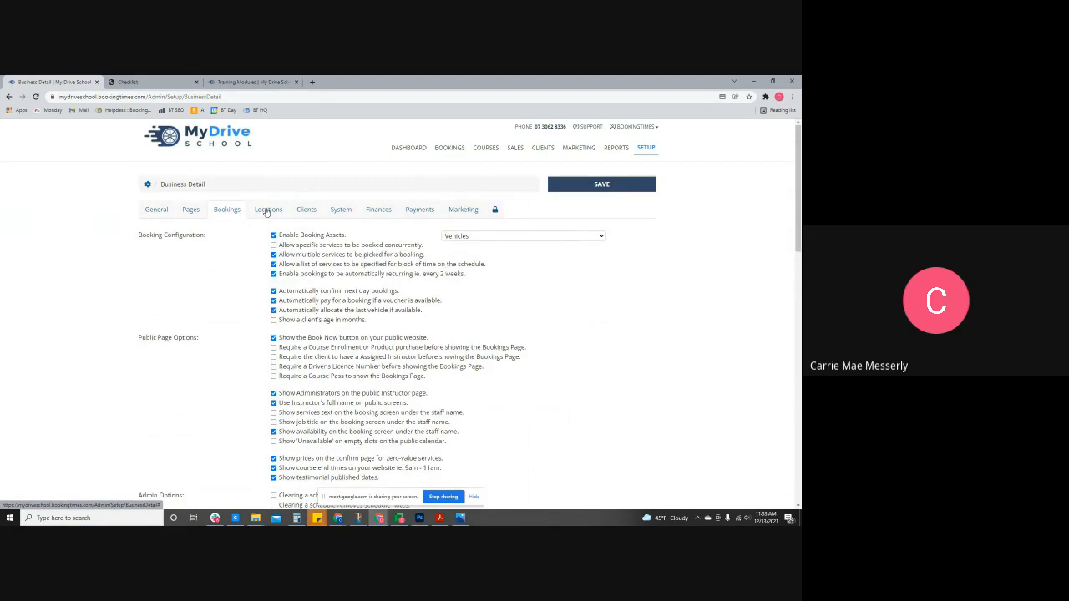
{"action": "left_click", "coordinate": [267, 211]}
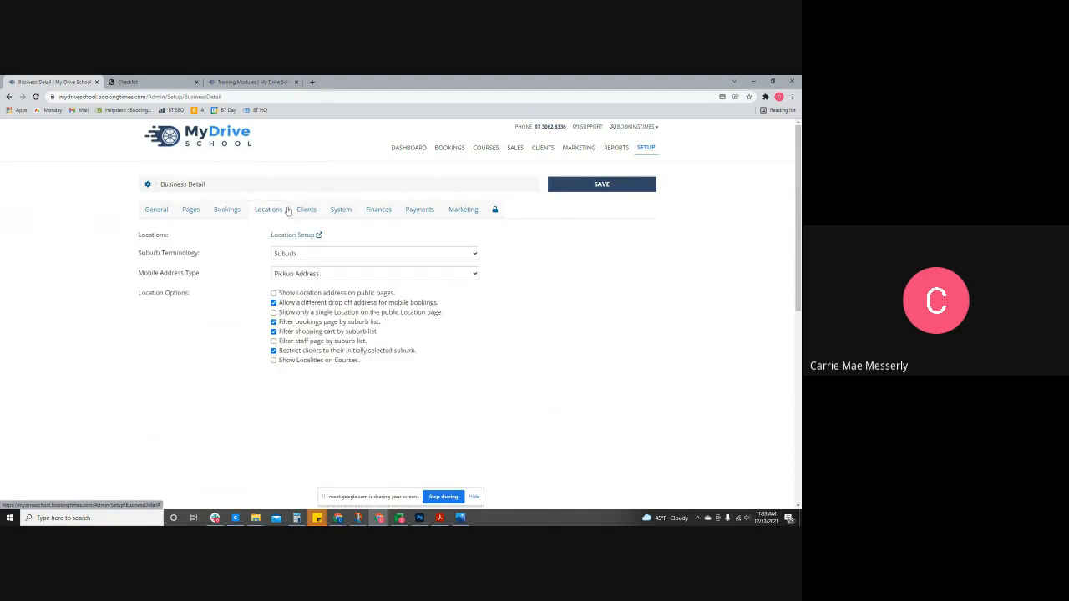
{"action": "left_click", "coordinate": [341, 212]}
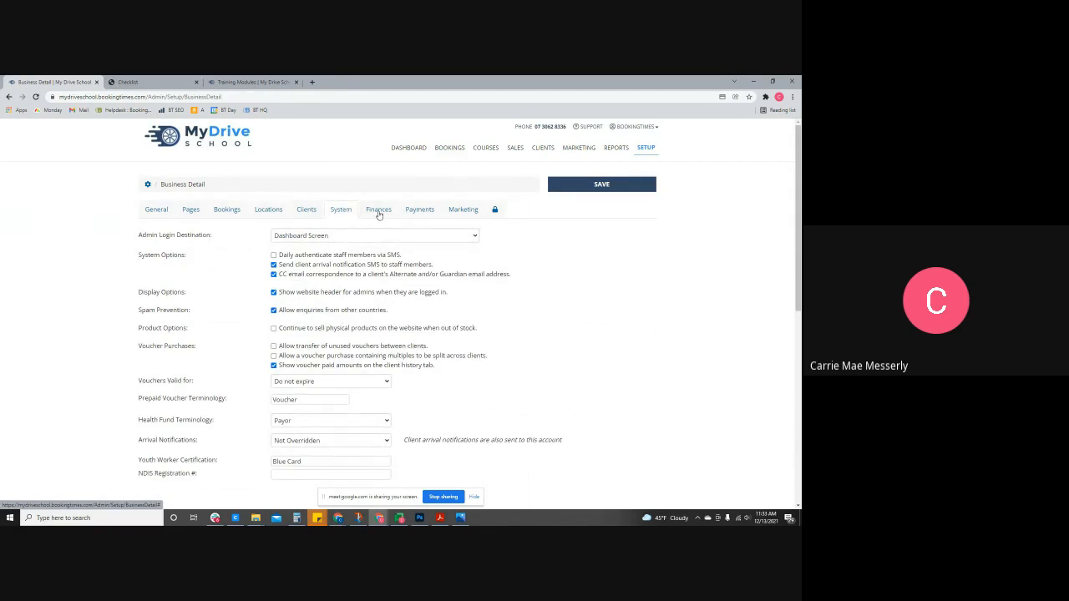
{"action": "left_click", "coordinate": [379, 211]}
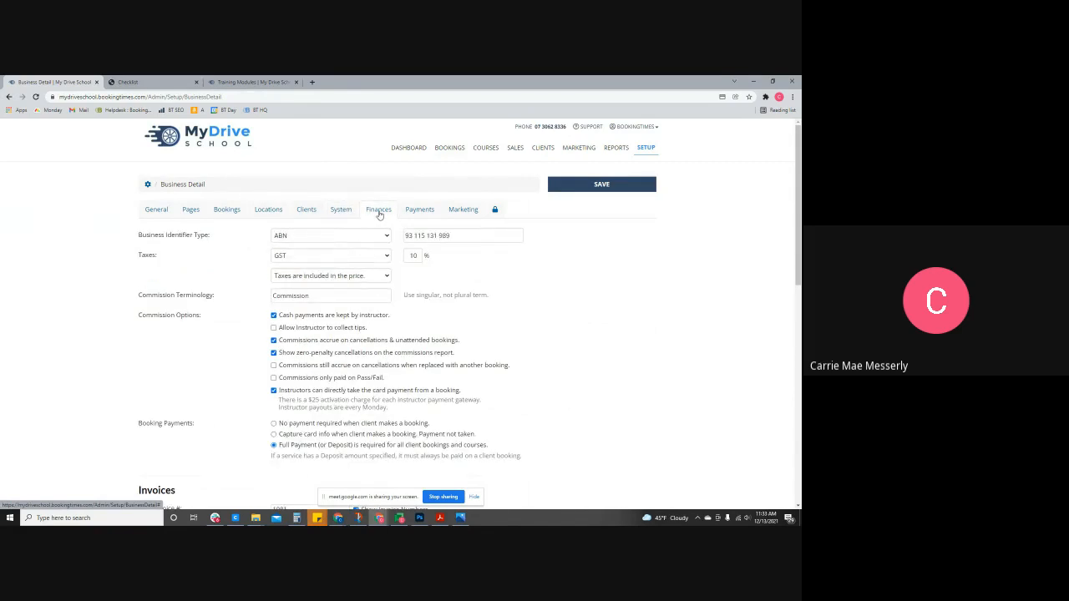
{"action": "left_click", "coordinate": [420, 211]}
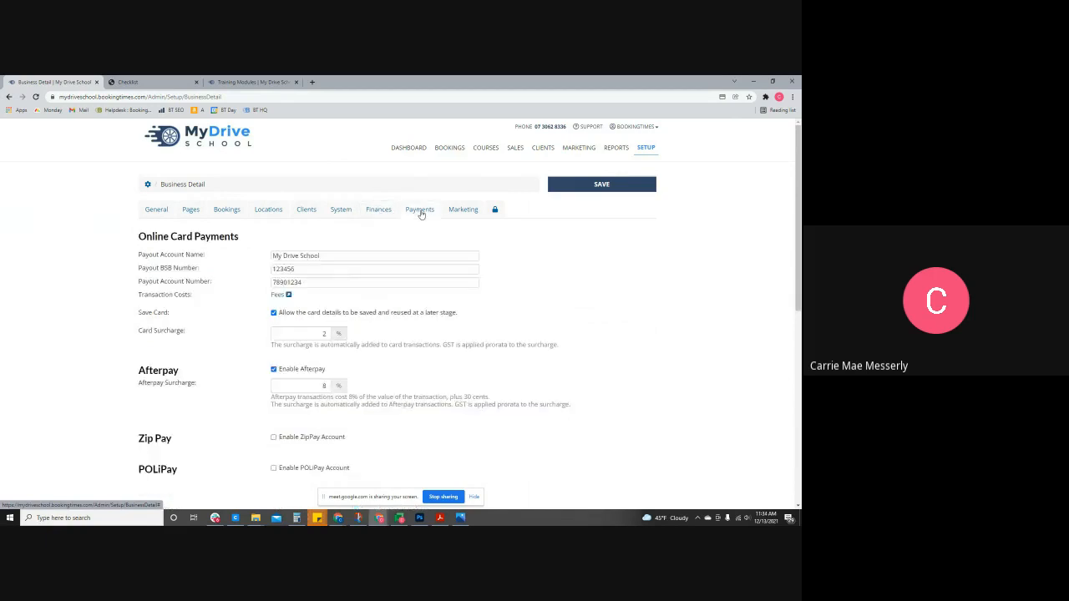
{"action": "left_click", "coordinate": [472, 212]}
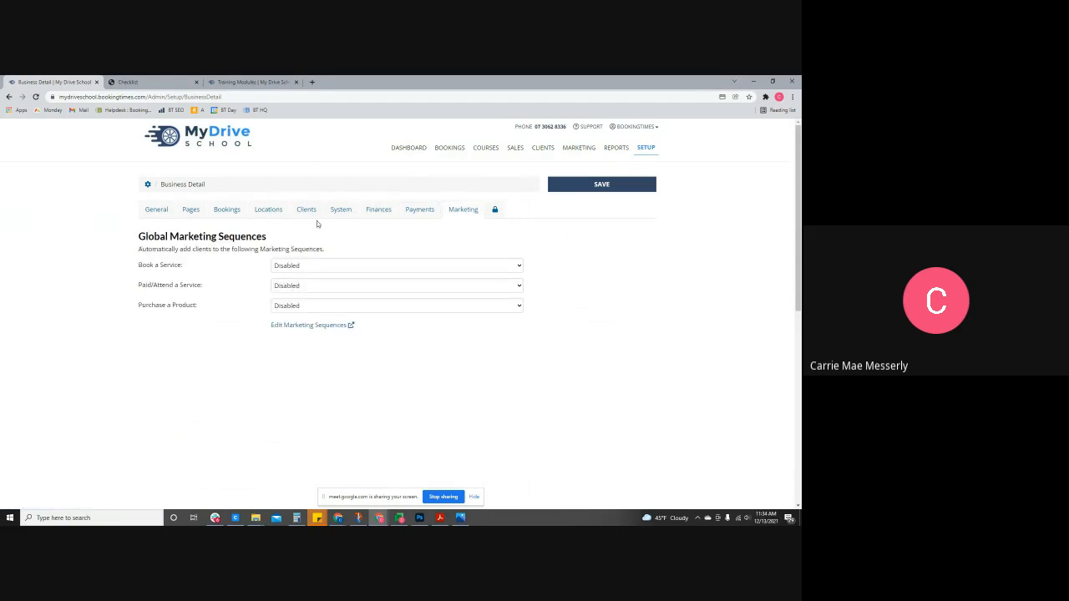
{"action": "left_click", "coordinate": [651, 153]}
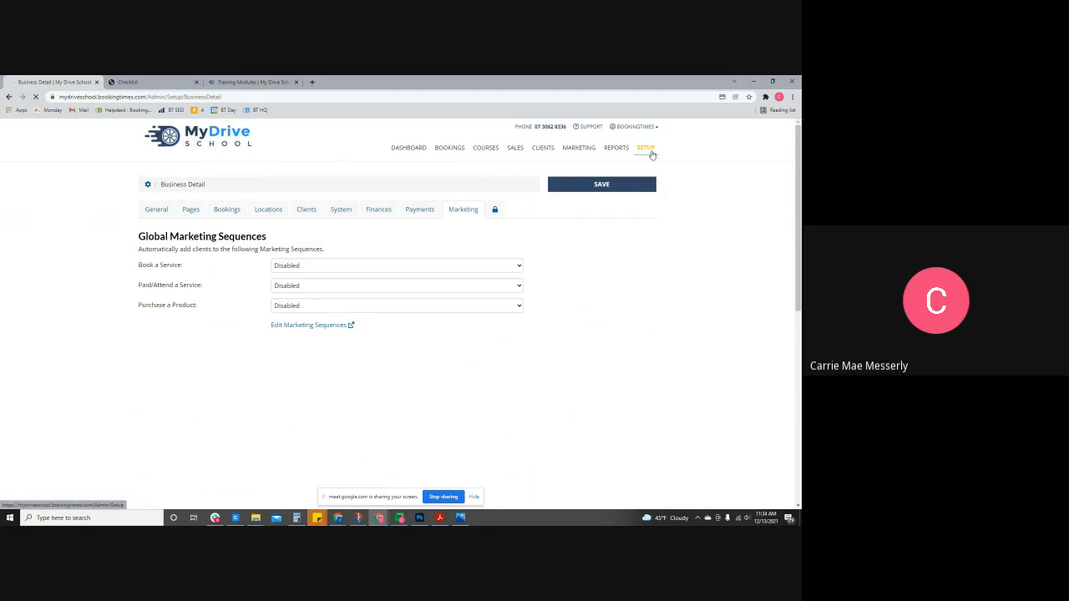
- Preview the 1 Day Before Booking SMS reminder message, then return to the Reminders list
{"action": "left_click", "coordinate": [203, 413]}
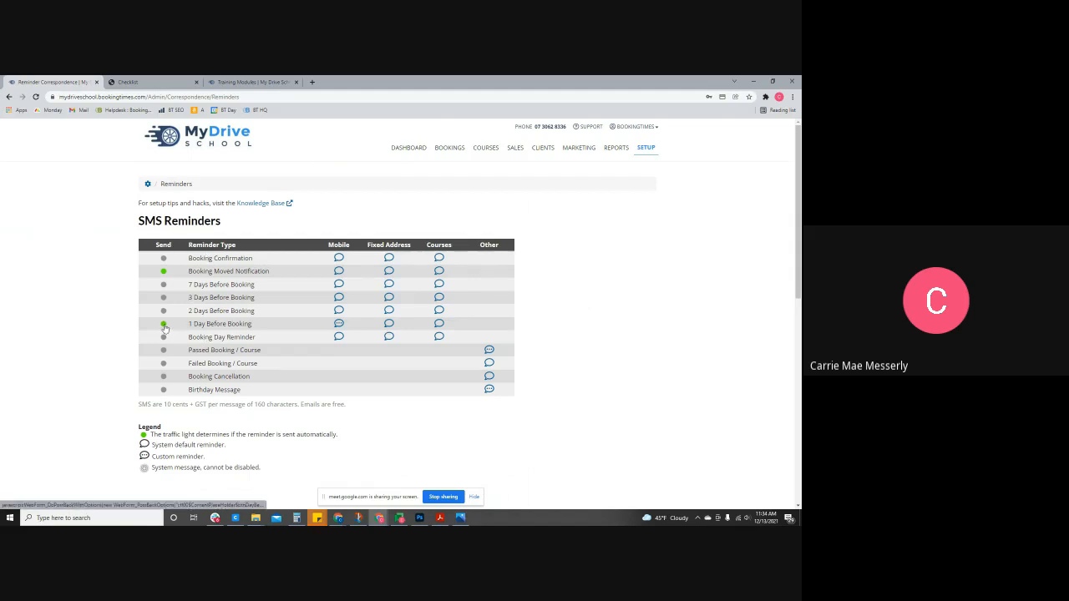
{"action": "left_click", "coordinate": [340, 325]}
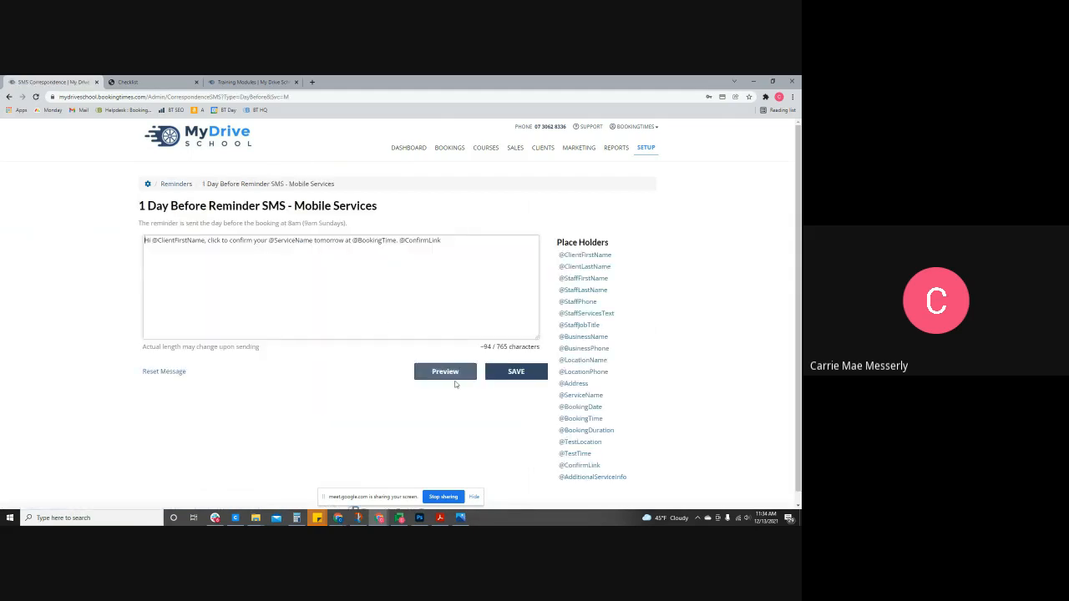
{"action": "left_click", "coordinate": [449, 374]}
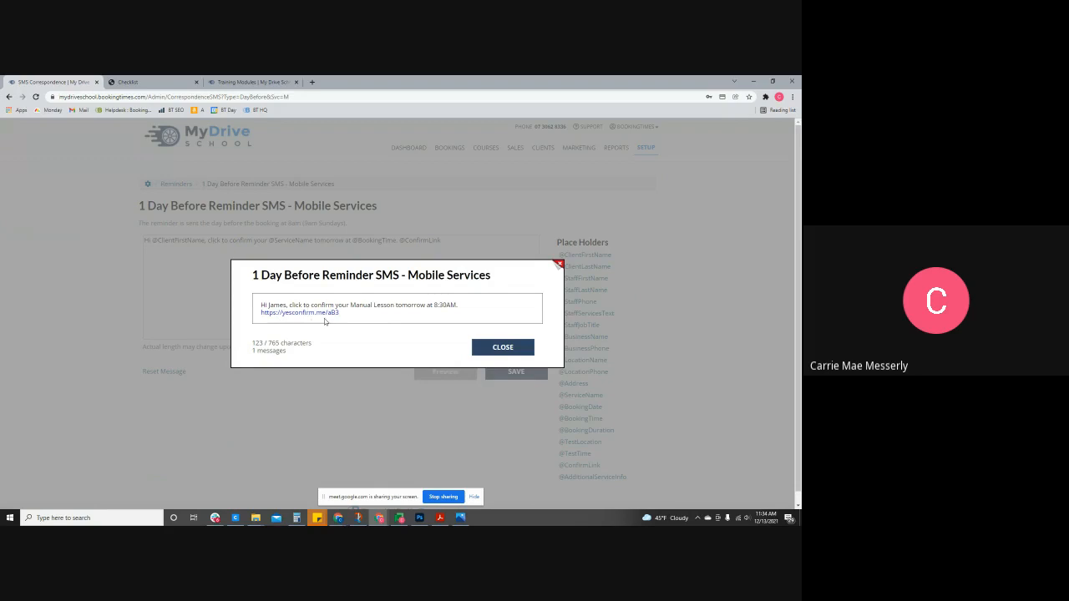
{"action": "left_click", "coordinate": [560, 265]}
{"action": "left_click", "coordinate": [455, 255]}
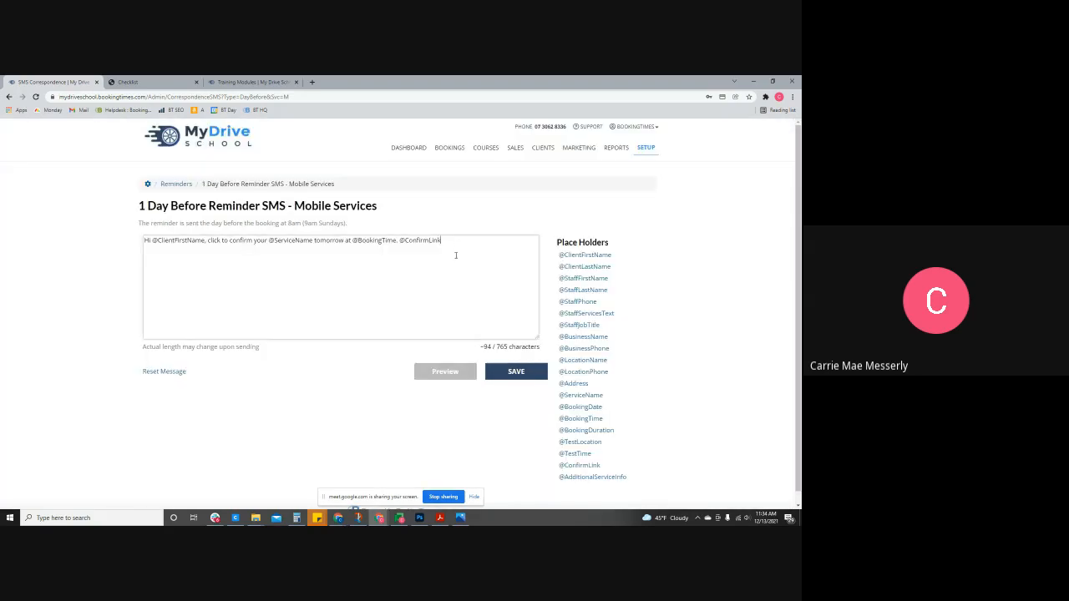
{"action": "left_click", "coordinate": [175, 183]}
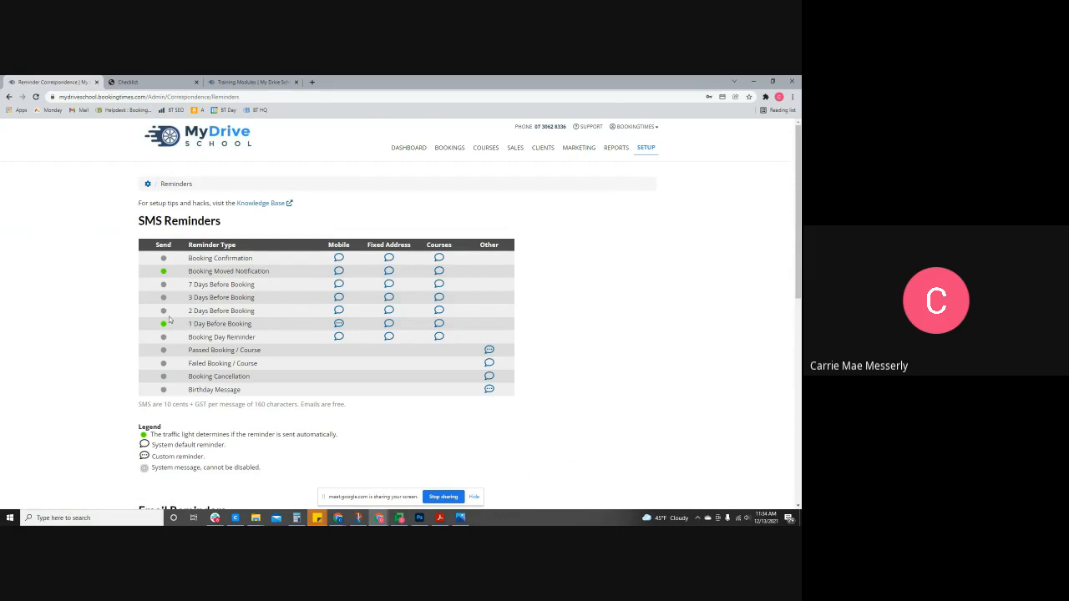
- Review the Email Reminders table, highlighting the New Clients confirmation row
{"action": "scroll", "coordinate": [169, 326], "scroll_direction": "down", "scroll_amount": 3}
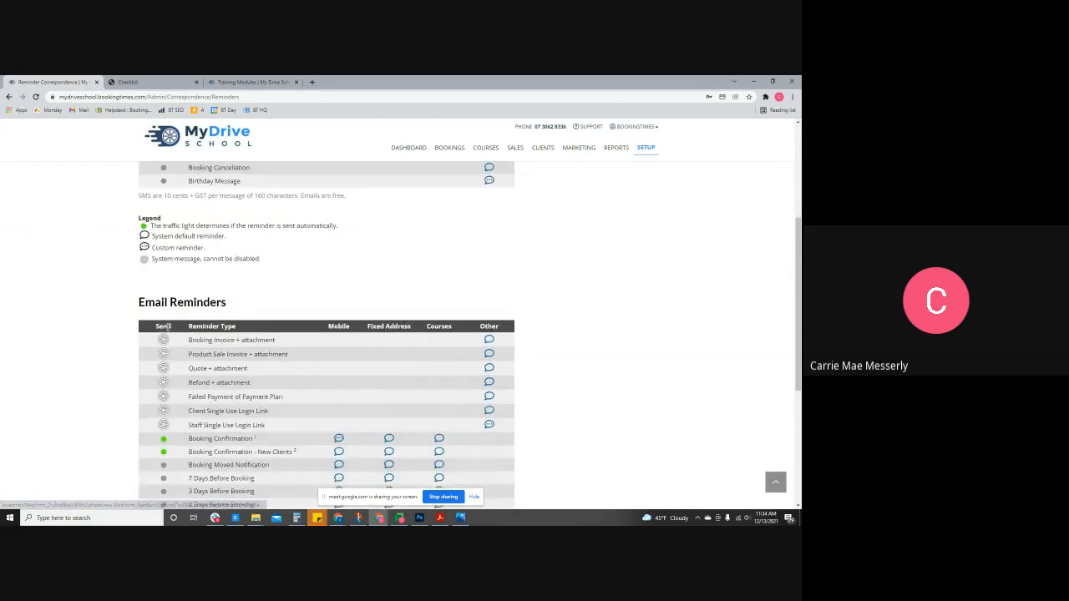
{"action": "scroll", "coordinate": [167, 327], "scroll_direction": "down", "scroll_amount": 2}
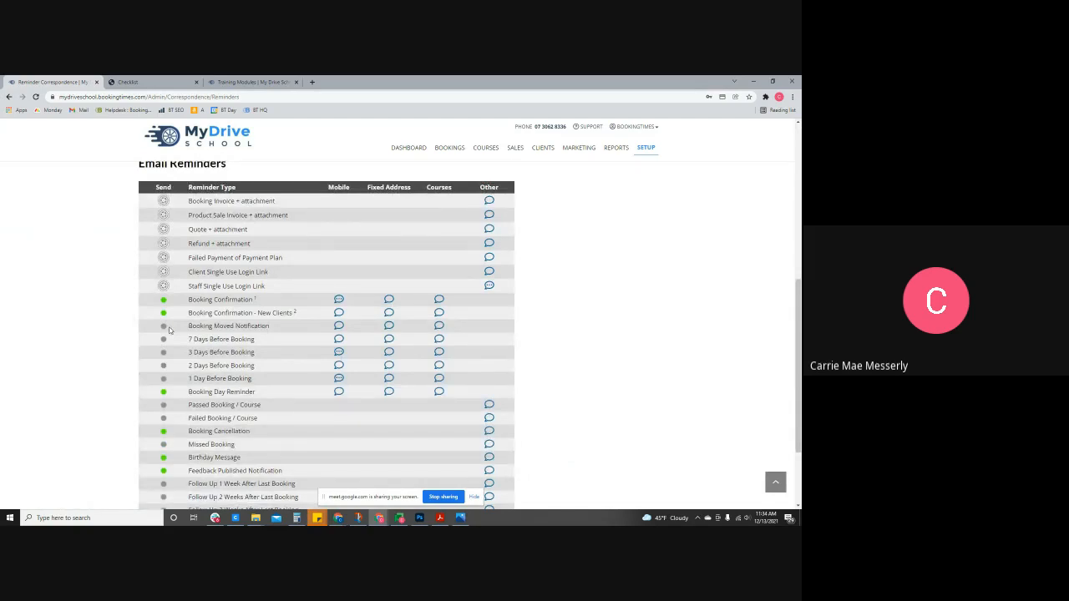
{"action": "scroll", "coordinate": [169, 328], "scroll_direction": "up", "scroll_amount": 4}
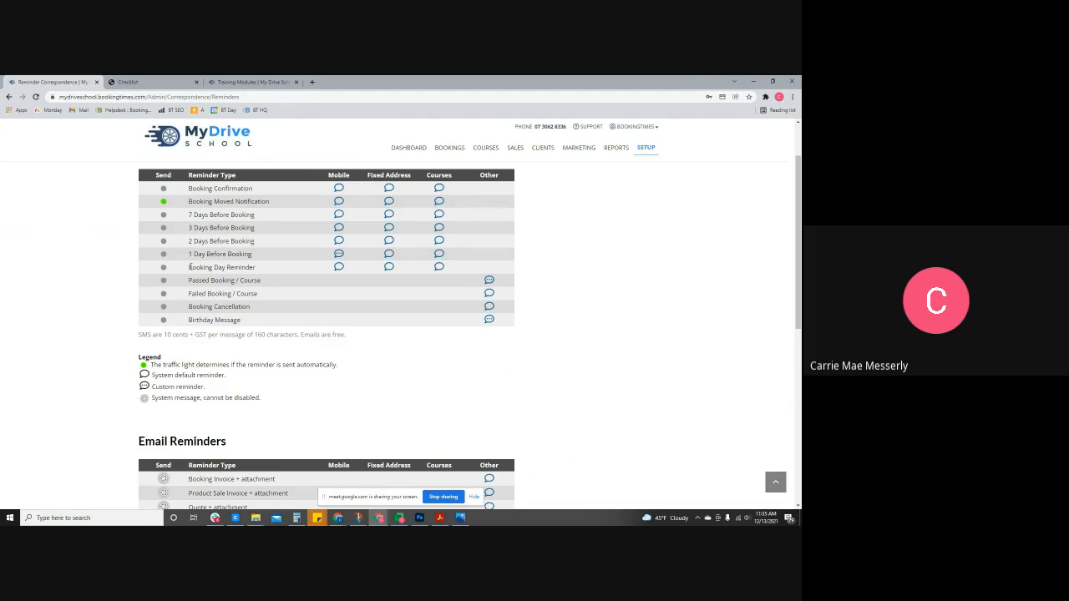
{"action": "scroll", "coordinate": [191, 267], "scroll_direction": "down", "scroll_amount": 4}
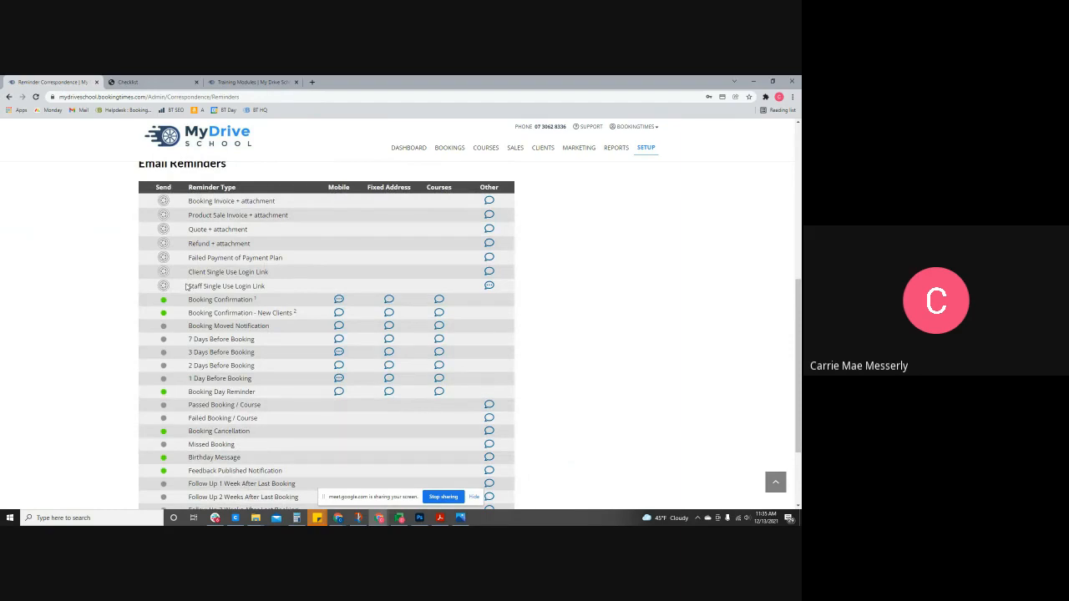
{"action": "scroll", "coordinate": [186, 286], "scroll_direction": "down", "scroll_amount": 3}
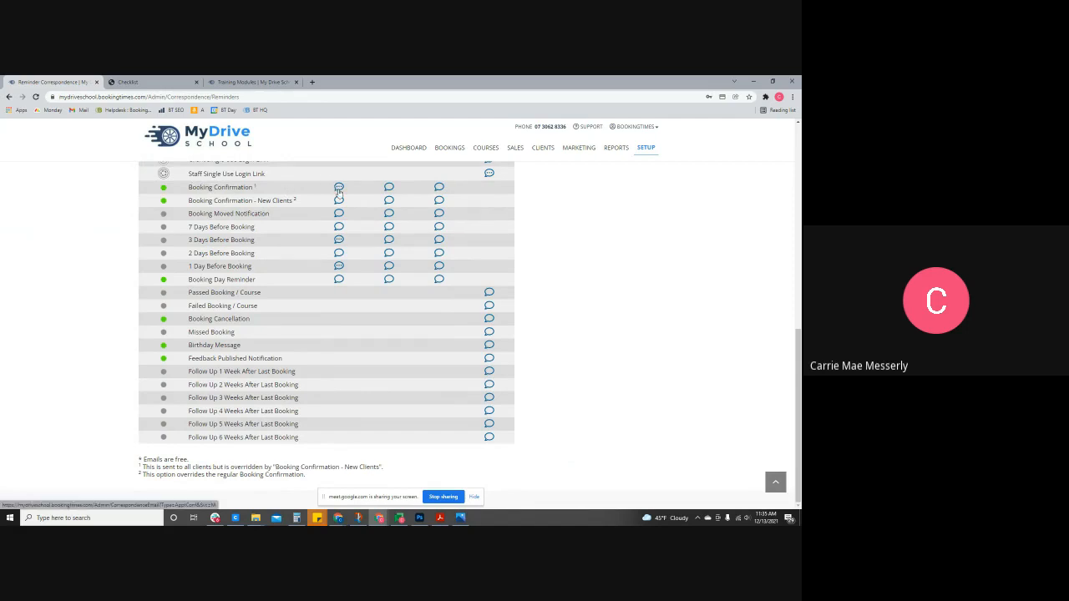
{"action": "left_click_drag", "start_coordinate": [314, 203], "coordinate": [259, 207]}
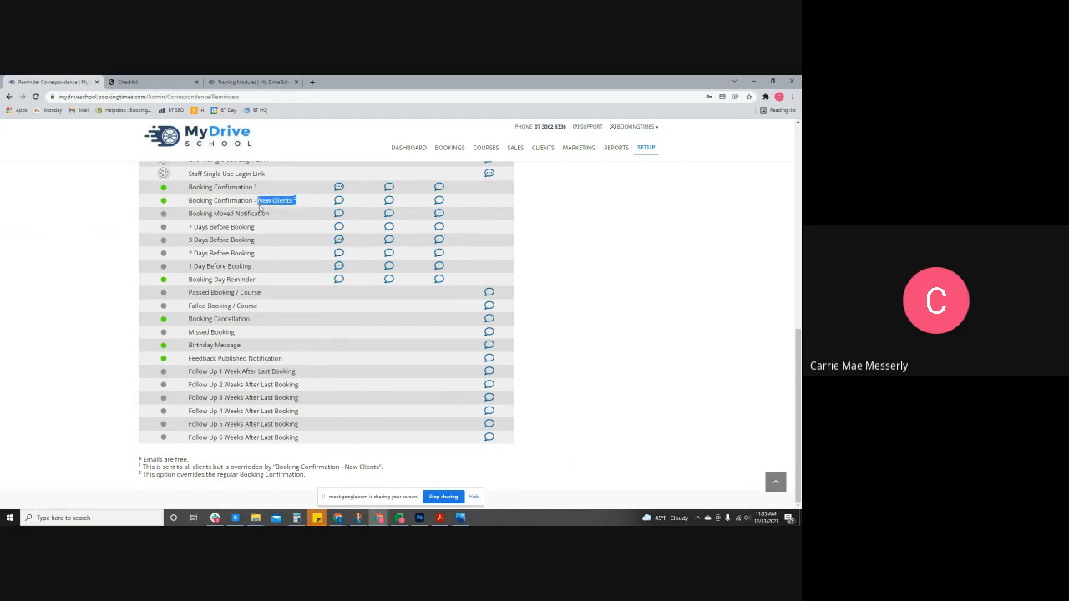
{"action": "left_click", "coordinate": [308, 209]}
{"action": "scroll", "coordinate": [572, 268], "scroll_direction": "up", "scroll_amount": 5}
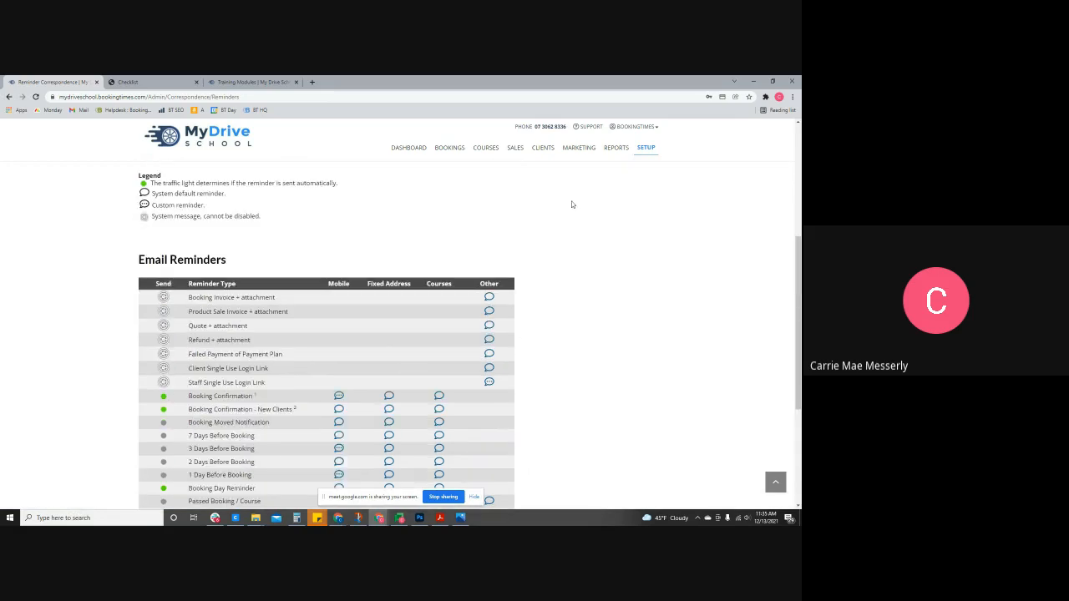
{"action": "left_click", "coordinate": [578, 147]}
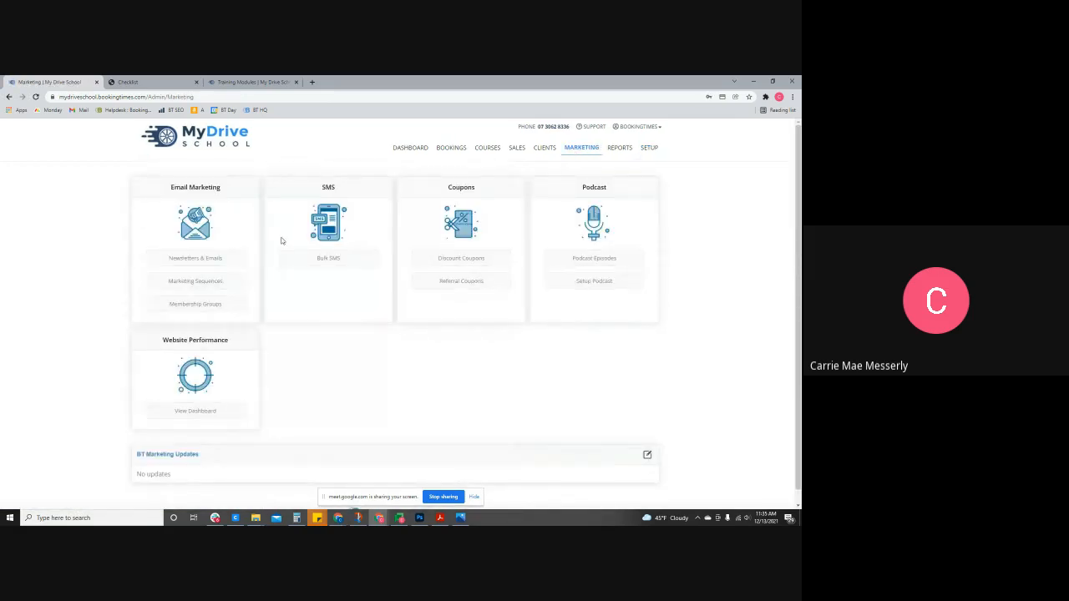
- View the steps of the New Clients sequence under Marketing Sequences
{"action": "left_click", "coordinate": [200, 282]}
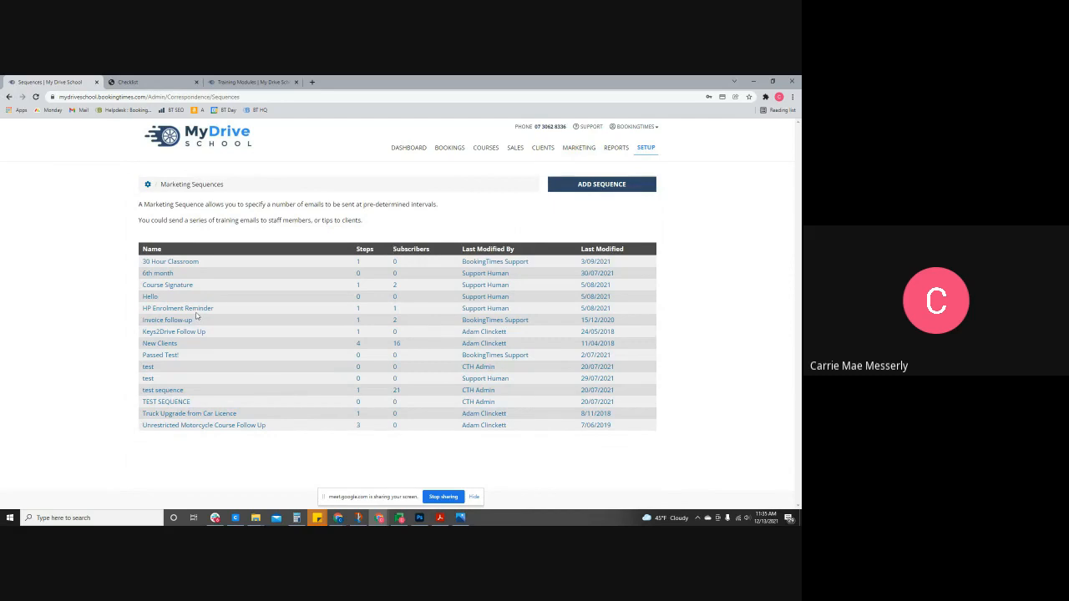
{"action": "left_click", "coordinate": [160, 346]}
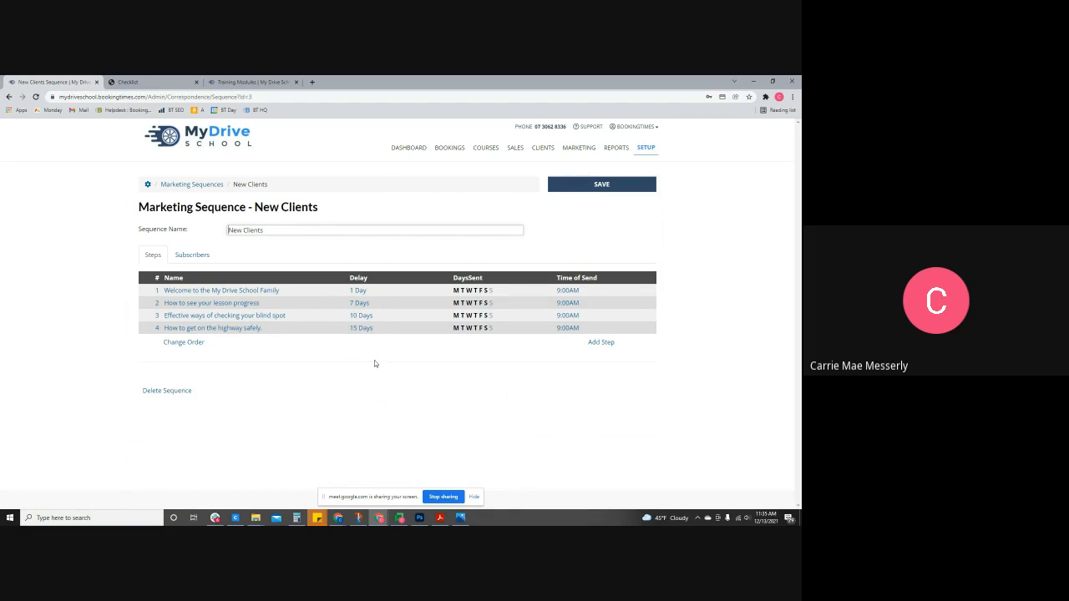
{"action": "left_click", "coordinate": [615, 149]}
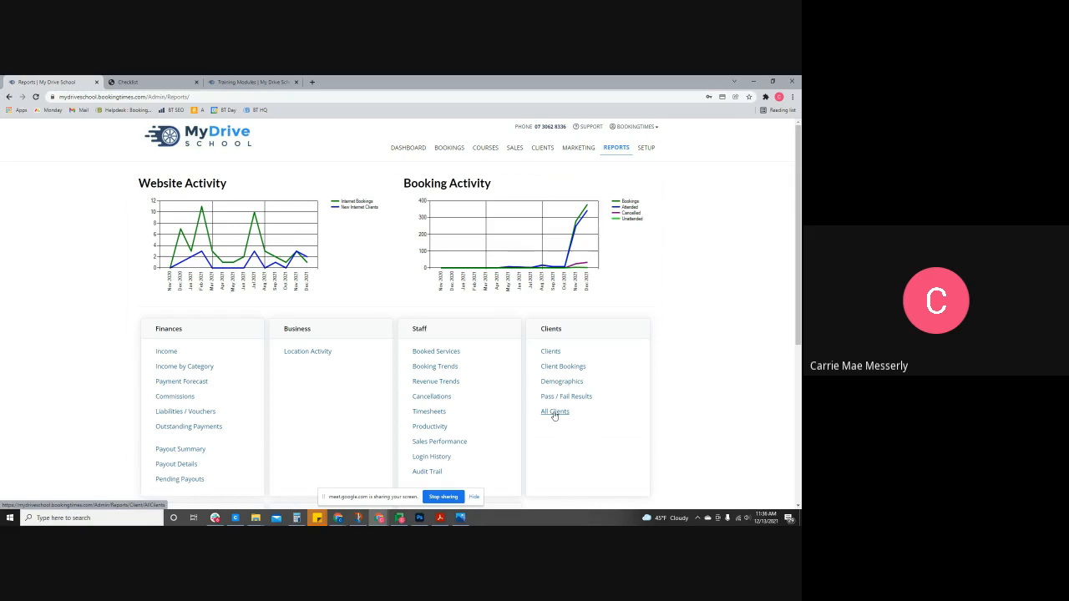
{"action": "left_click", "coordinate": [555, 413]}
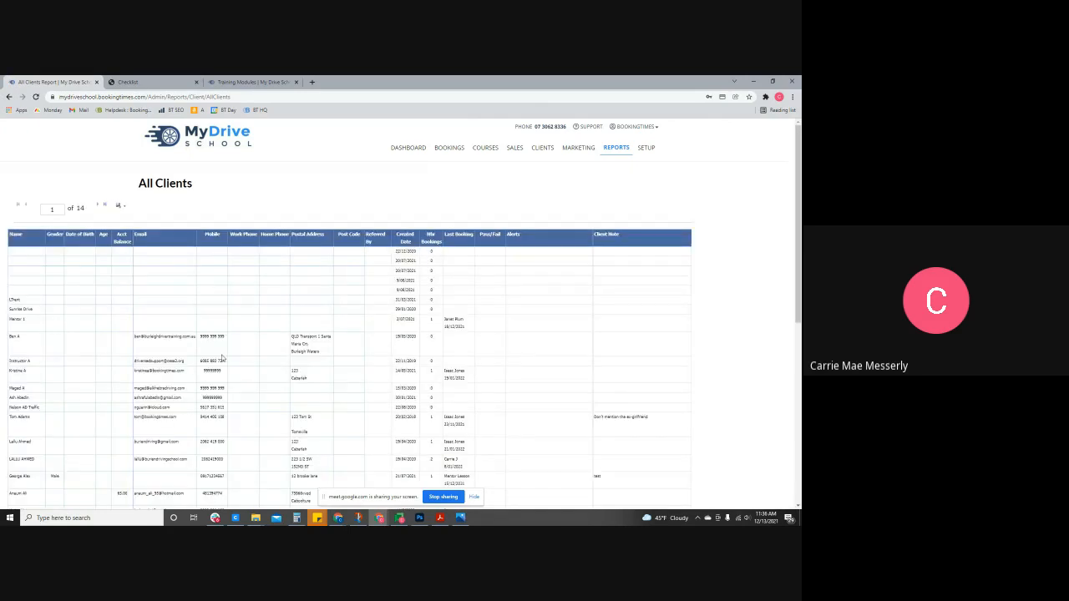
{"action": "left_click", "coordinate": [119, 207]}
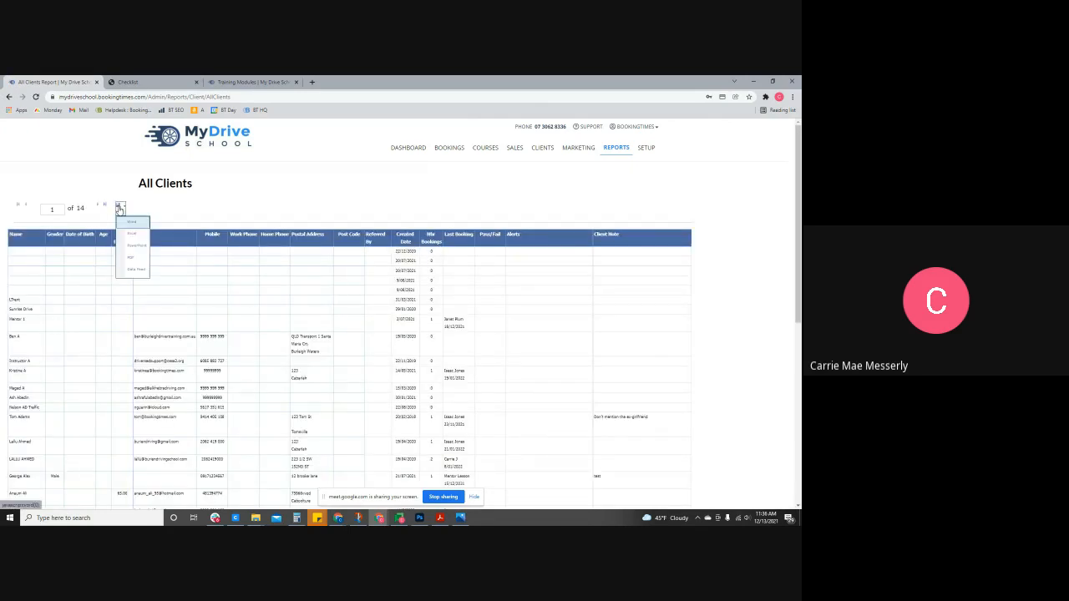
{"action": "left_click", "coordinate": [452, 184]}
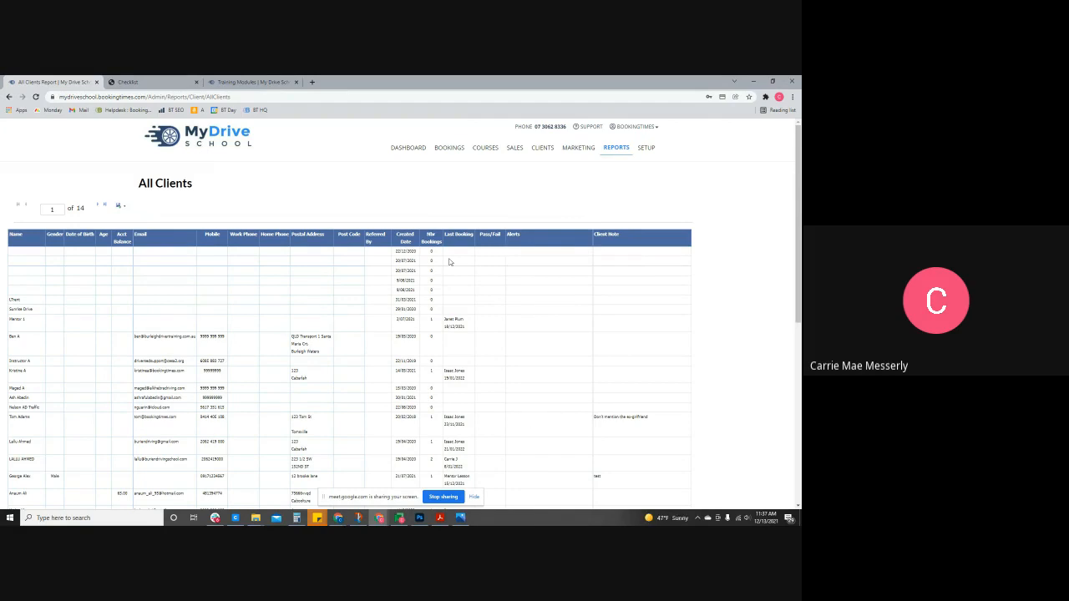
{"action": "left_click", "coordinate": [614, 148]}
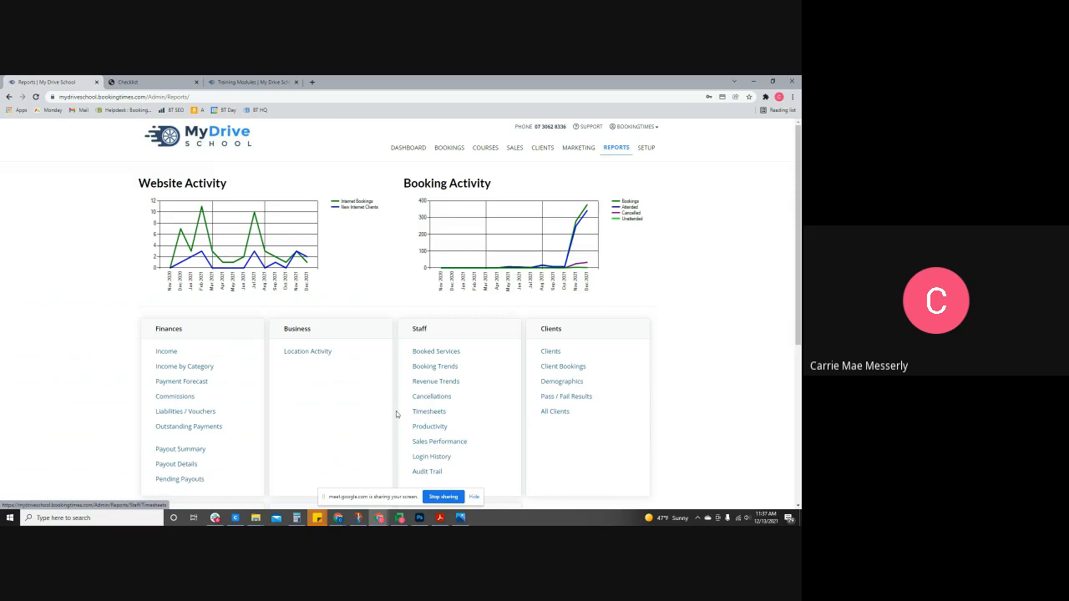
- Run the Commissions Report for the chosen dates and browse page 2
{"action": "left_click", "coordinate": [176, 398]}
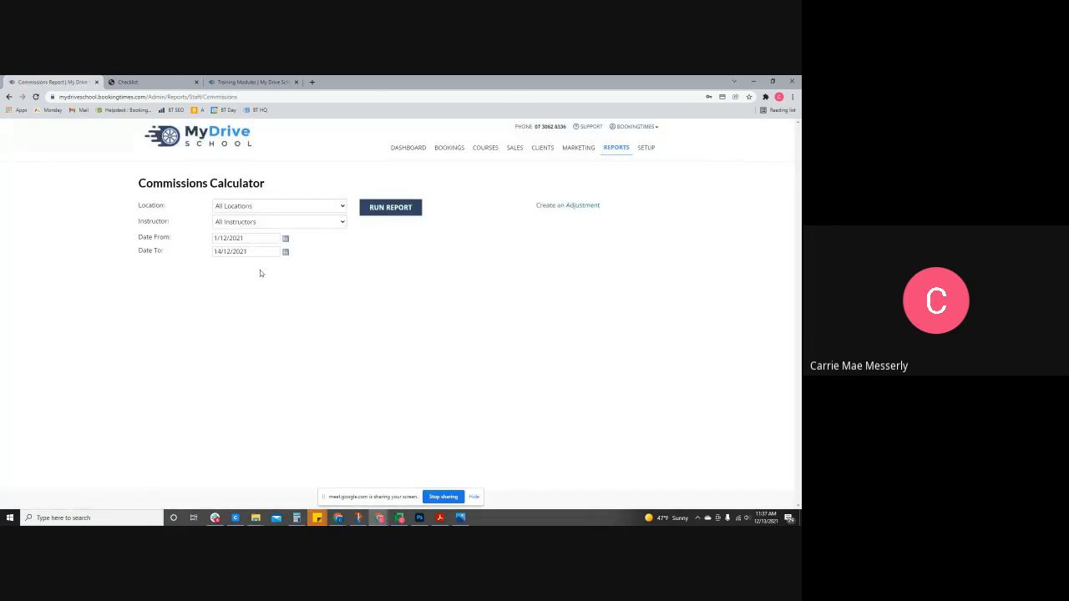
{"action": "left_click", "coordinate": [389, 215]}
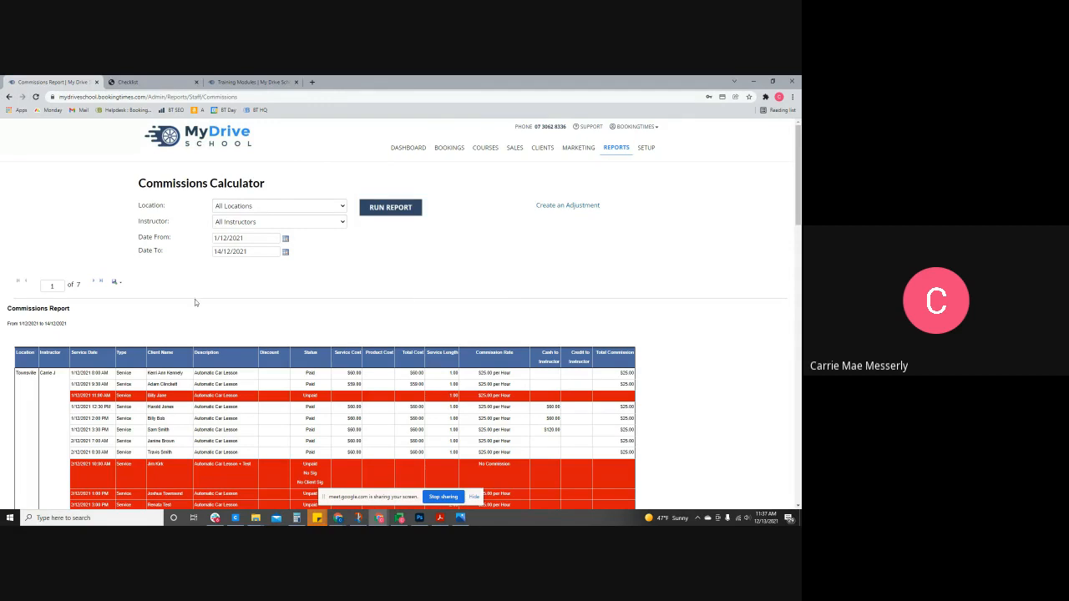
{"action": "left_click", "coordinate": [94, 283]}
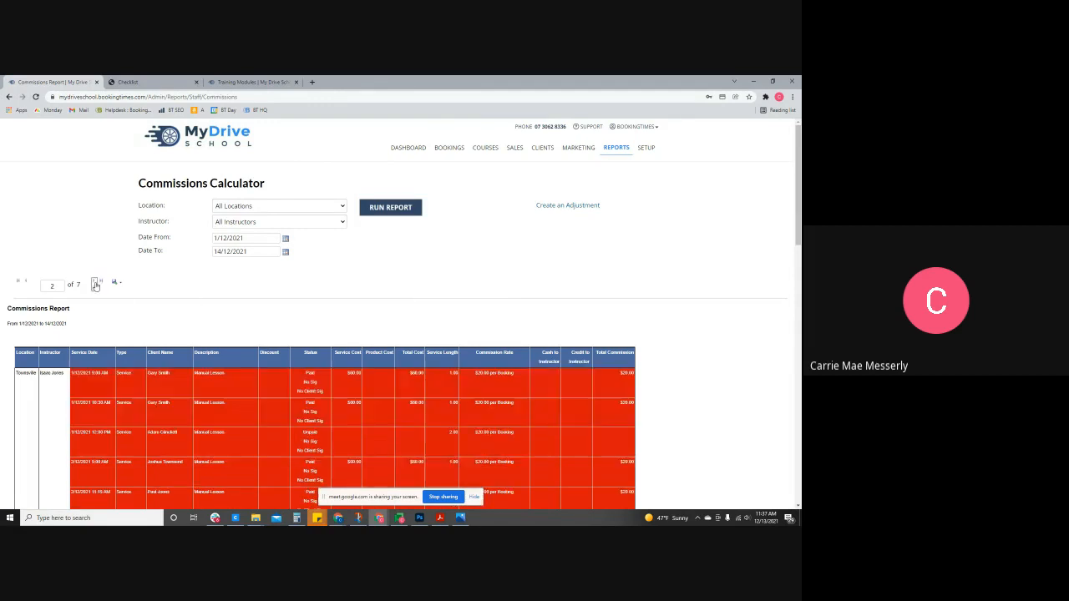
{"action": "scroll", "coordinate": [359, 307], "scroll_direction": "down", "scroll_amount": 2}
{"action": "scroll", "coordinate": [363, 310], "scroll_direction": "down", "scroll_amount": 15}
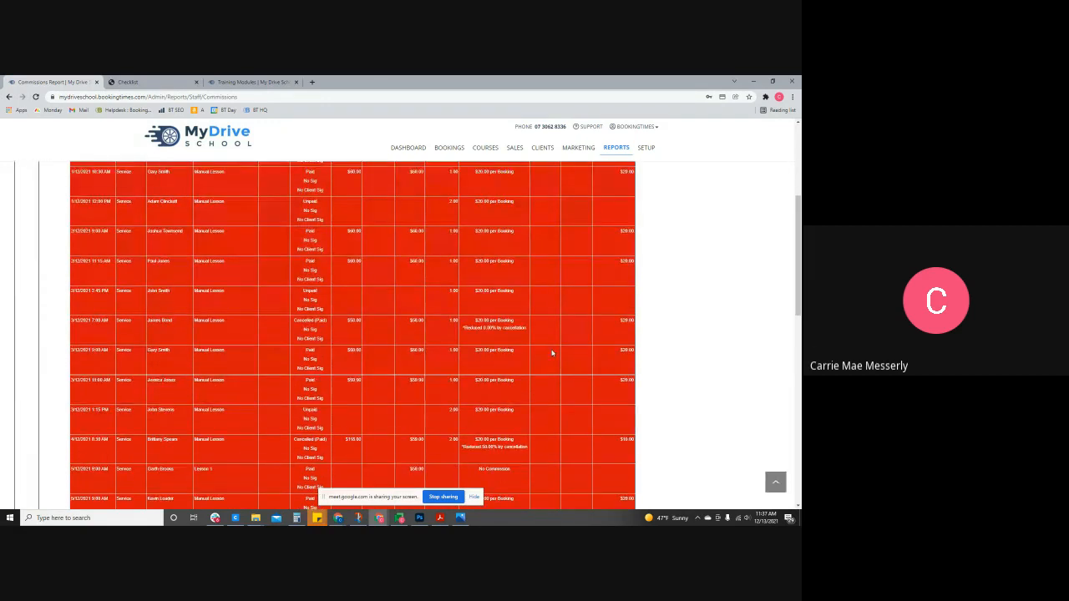
{"action": "scroll", "coordinate": [477, 346], "scroll_direction": "down", "scroll_amount": 1}
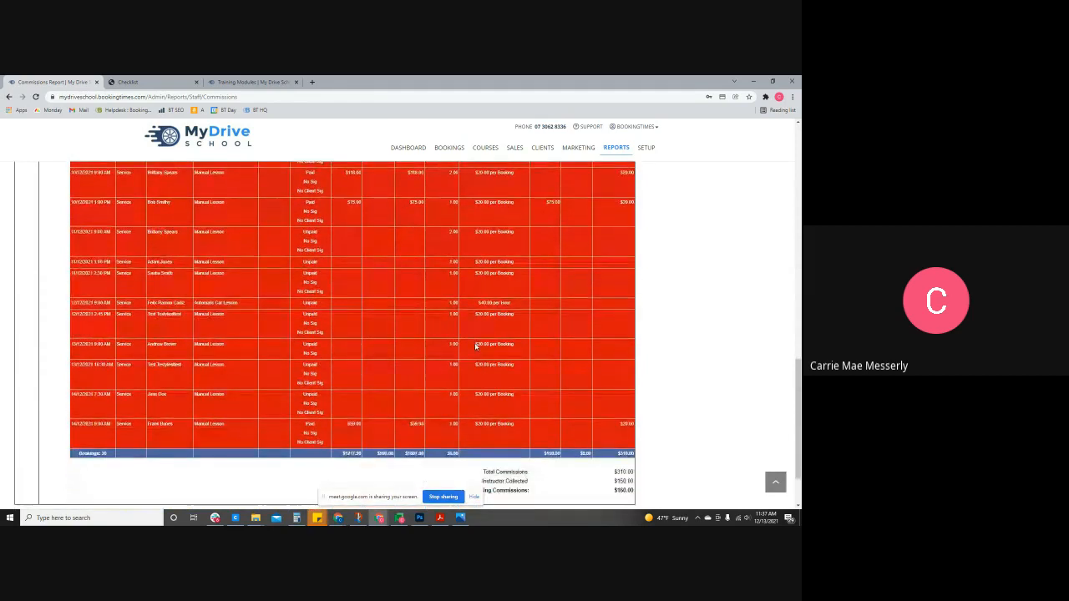
{"action": "scroll", "coordinate": [477, 345], "scroll_direction": "up", "scroll_amount": 15}
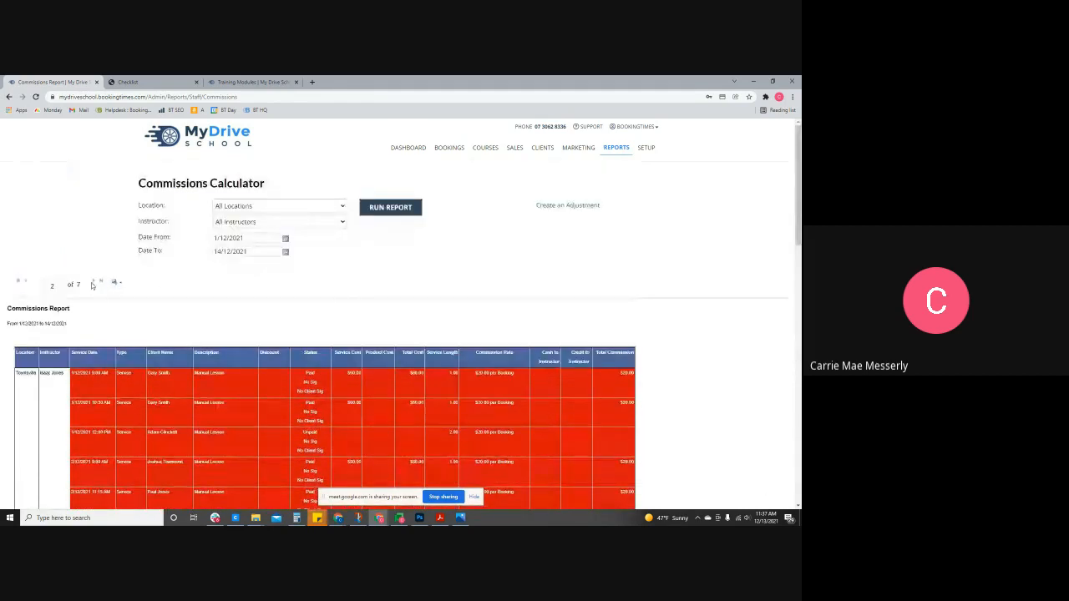
- Check page 3 of 7 of the commissions report, including the $47.20 commission
{"action": "left_click", "coordinate": [97, 284]}
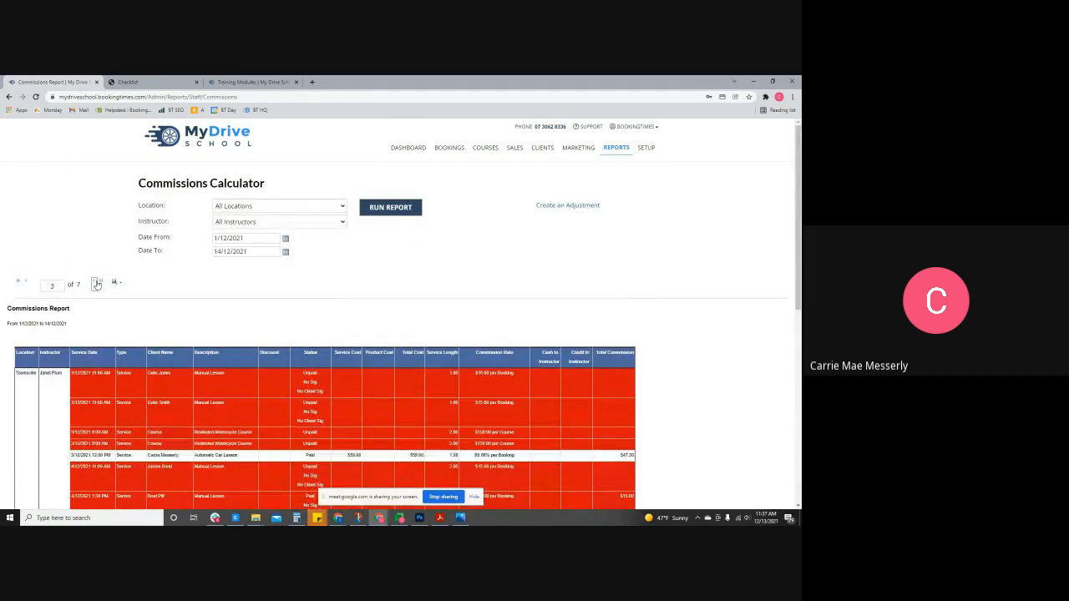
{"action": "scroll", "coordinate": [359, 318], "scroll_direction": "down", "scroll_amount": 3}
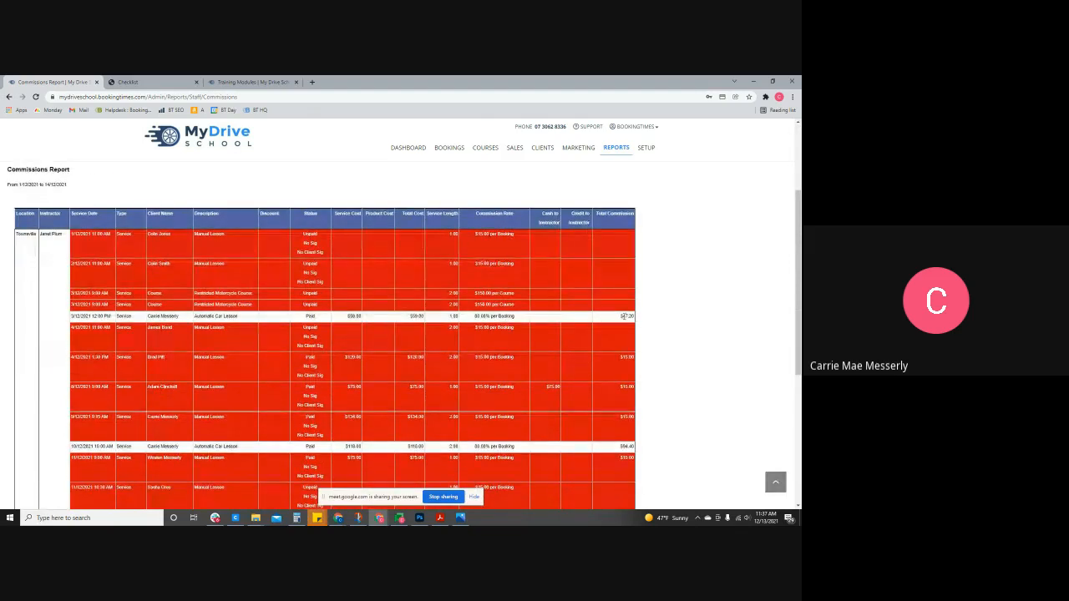
{"action": "left_click_drag", "start_coordinate": [620, 318], "coordinate": [657, 317]}
{"action": "left_click", "coordinate": [665, 320]}
{"action": "scroll", "coordinate": [663, 318], "scroll_direction": "down", "scroll_amount": 5}
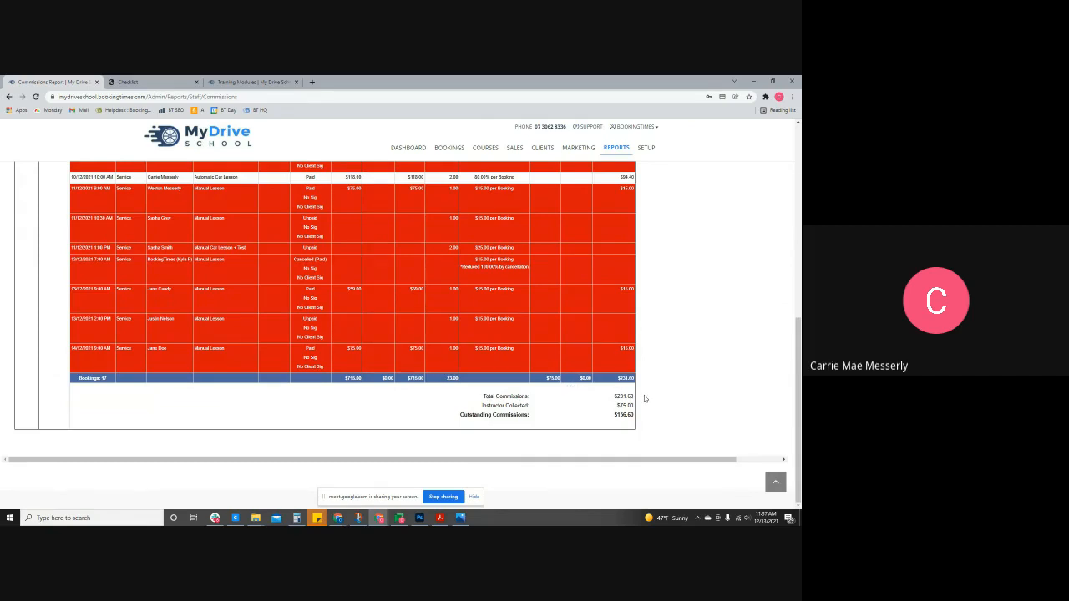
{"action": "scroll", "coordinate": [644, 398], "scroll_direction": "up", "scroll_amount": 10}
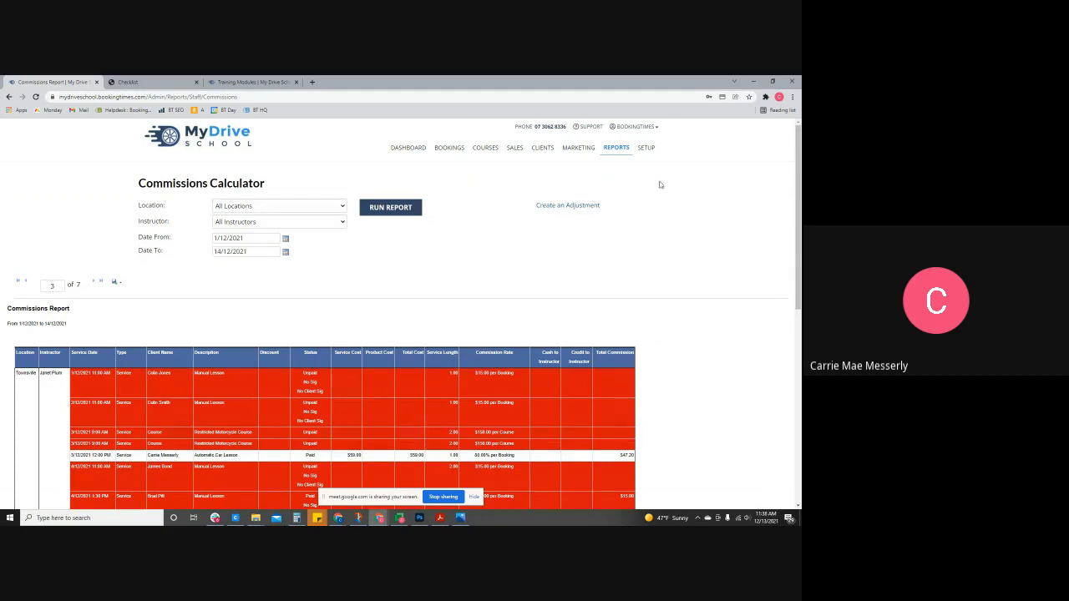
{"action": "left_click", "coordinate": [648, 150]}
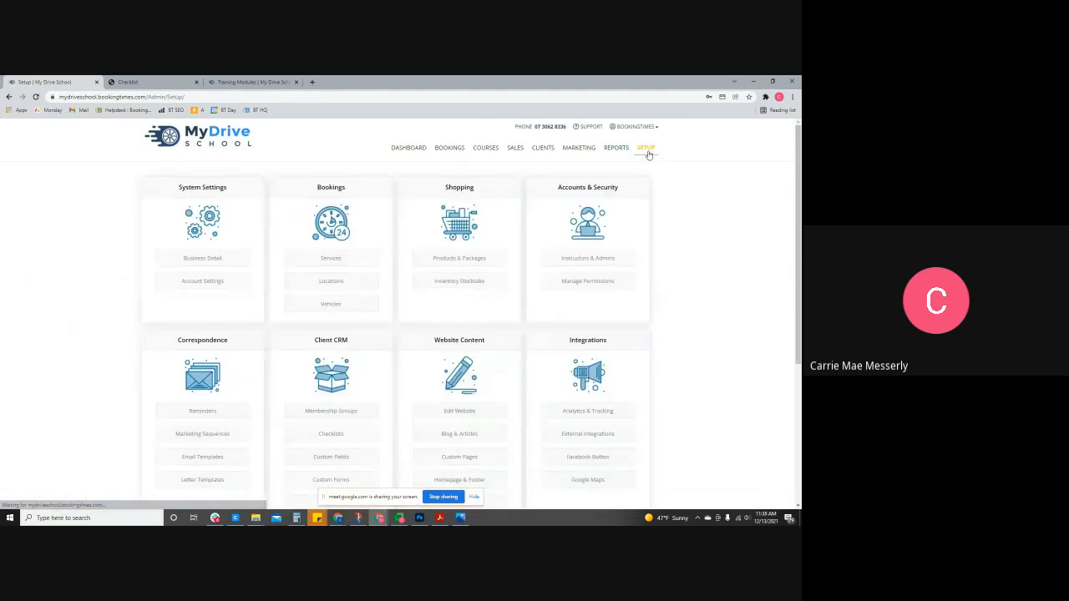
{"action": "left_click", "coordinate": [594, 281]}
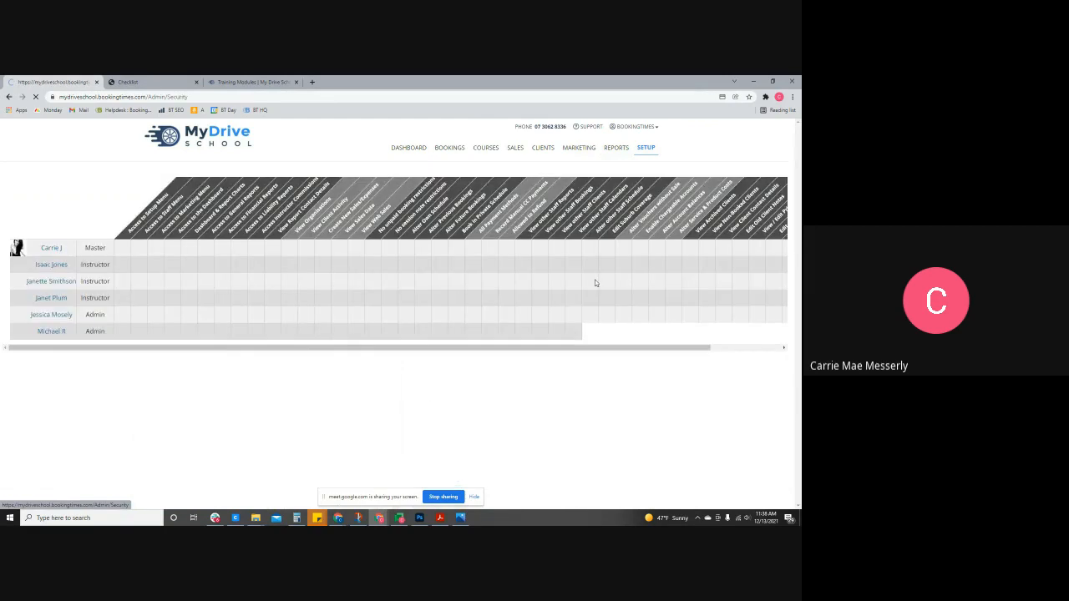
{"action": "left_click_drag", "start_coordinate": [499, 415], "coordinate": [610, 420]}
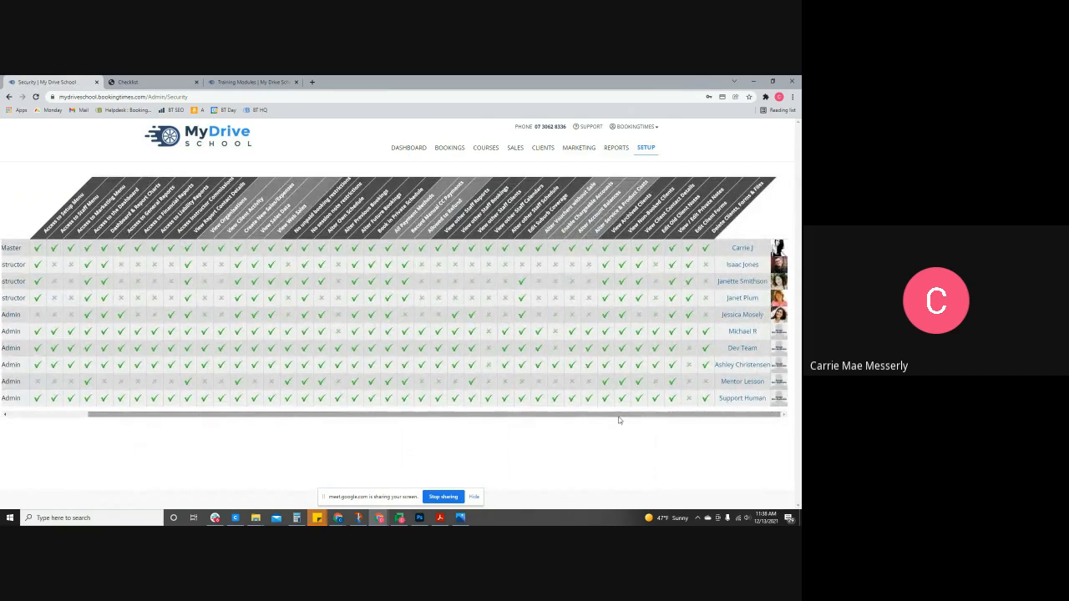
{"action": "left_click_drag", "start_coordinate": [616, 420], "coordinate": [468, 429]}
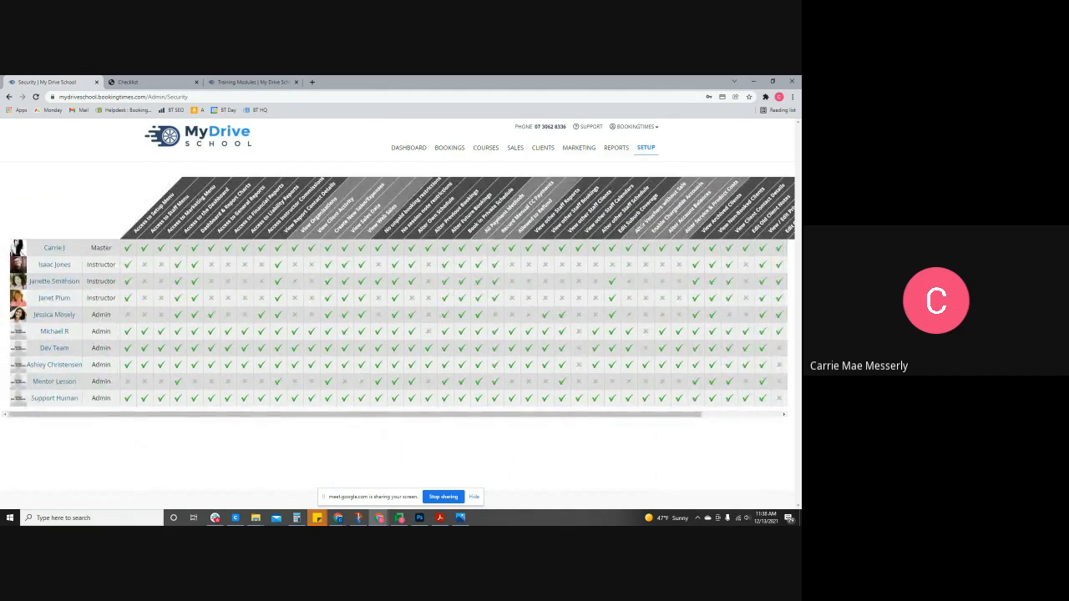
{"action": "left_click", "coordinate": [646, 148]}
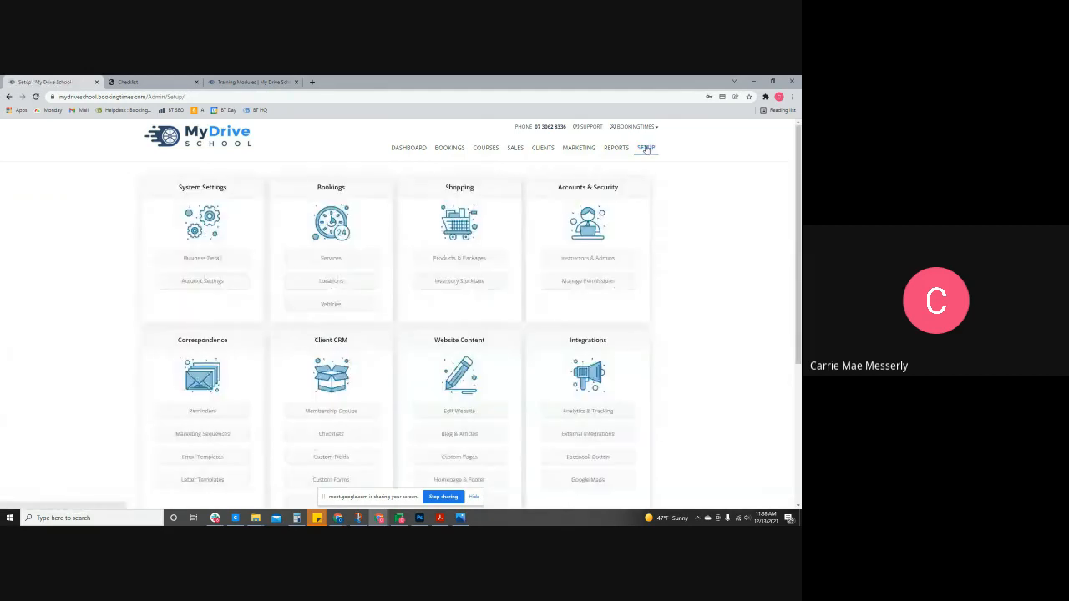
- Activate the Free Driving Lesson service for the second instructor and save the record
{"action": "left_click", "coordinate": [585, 262]}
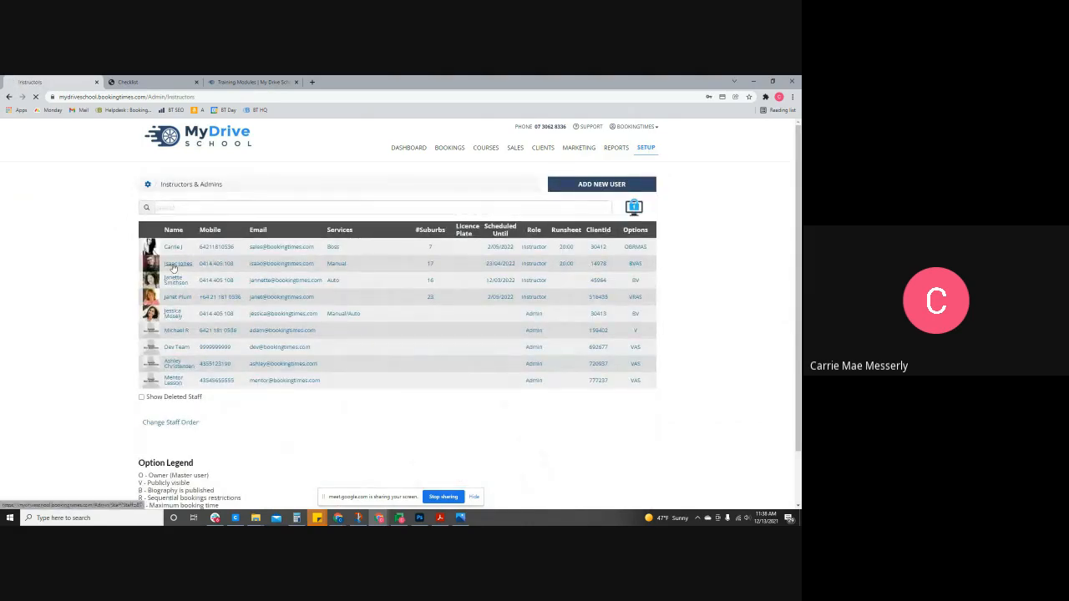
{"action": "left_click", "coordinate": [174, 264]}
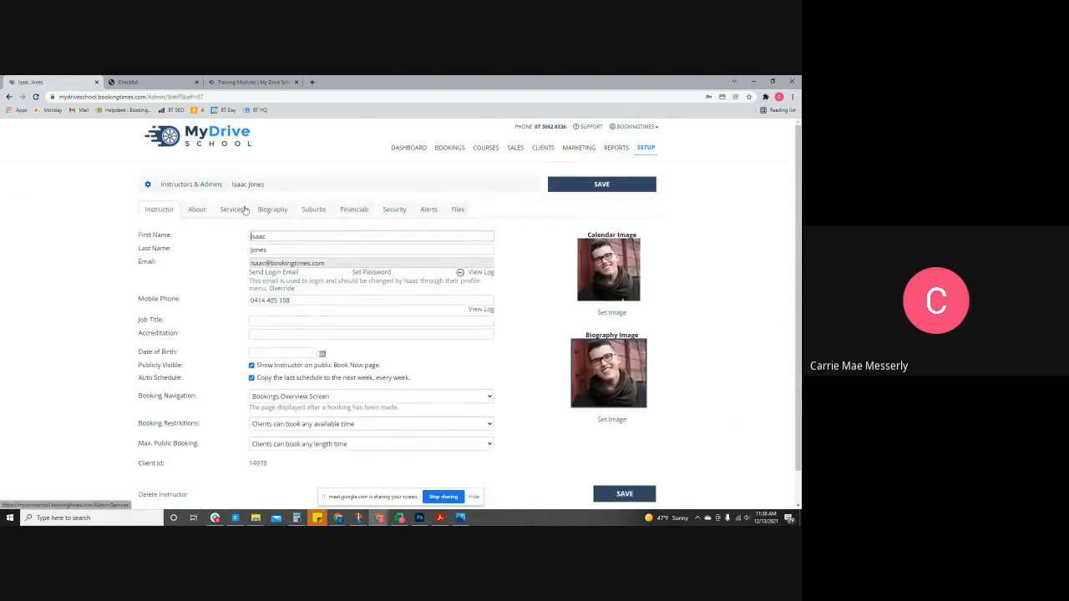
{"action": "left_click", "coordinate": [244, 209]}
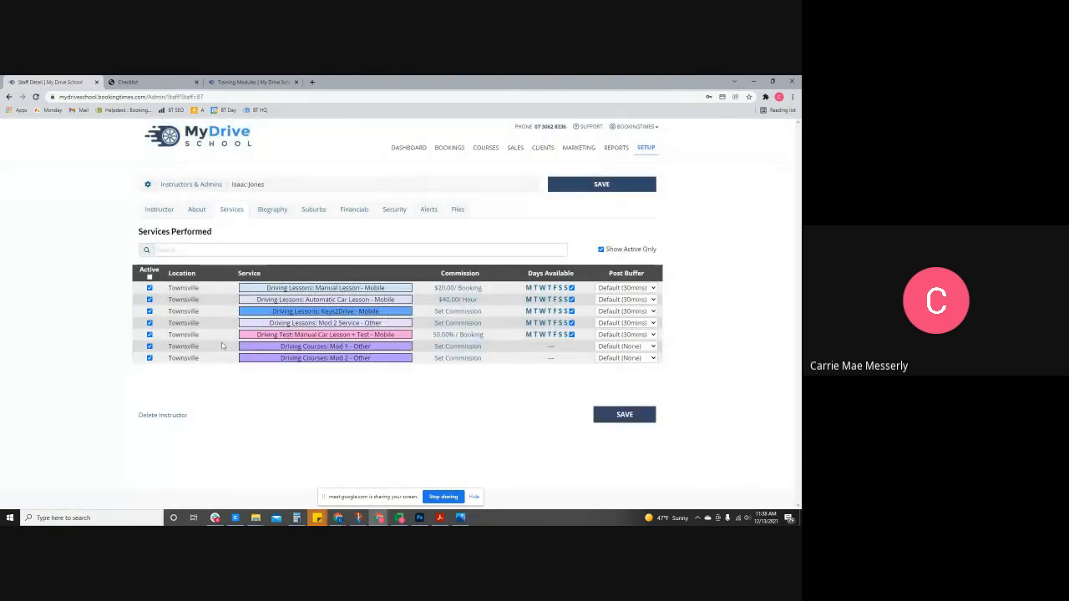
{"action": "left_click", "coordinate": [601, 249]}
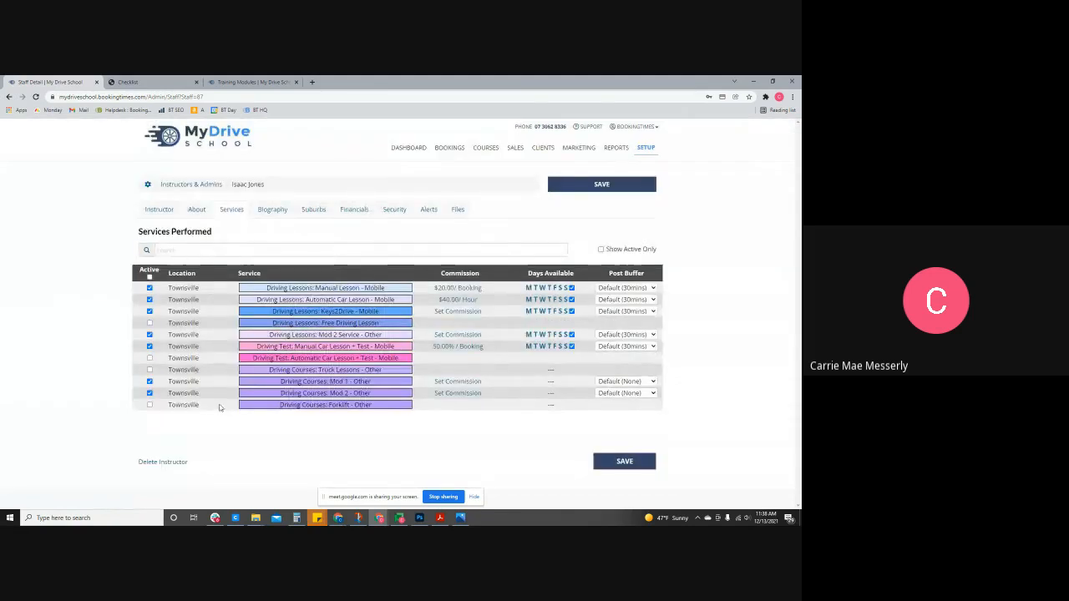
{"action": "left_click", "coordinate": [150, 323]}
{"action": "left_click", "coordinate": [612, 182]}
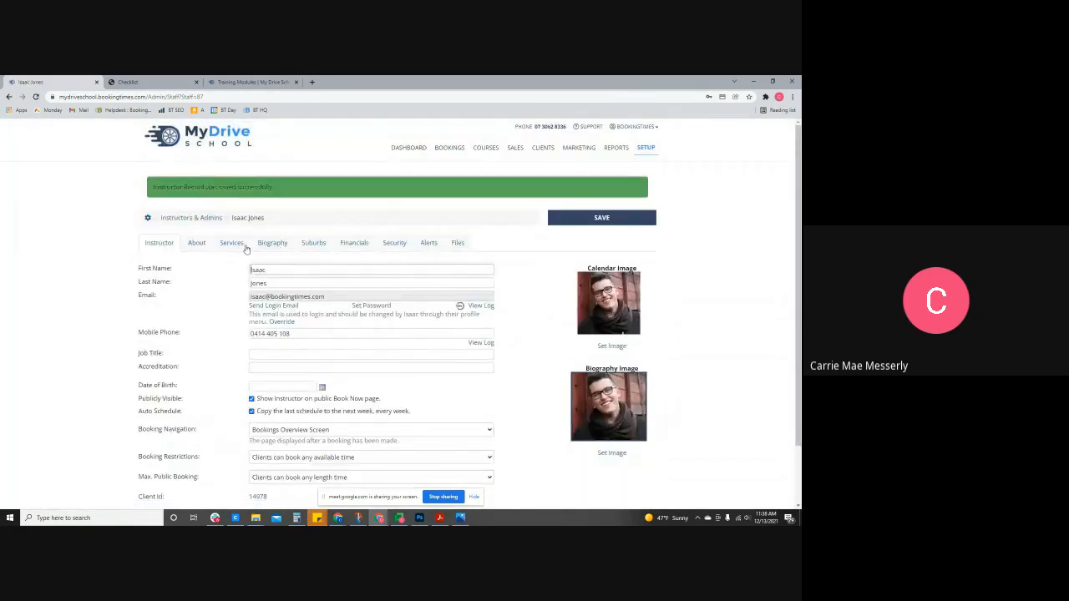
- Check the first service's post buffer options without changing them, then view the biography
{"action": "left_click", "coordinate": [241, 246]}
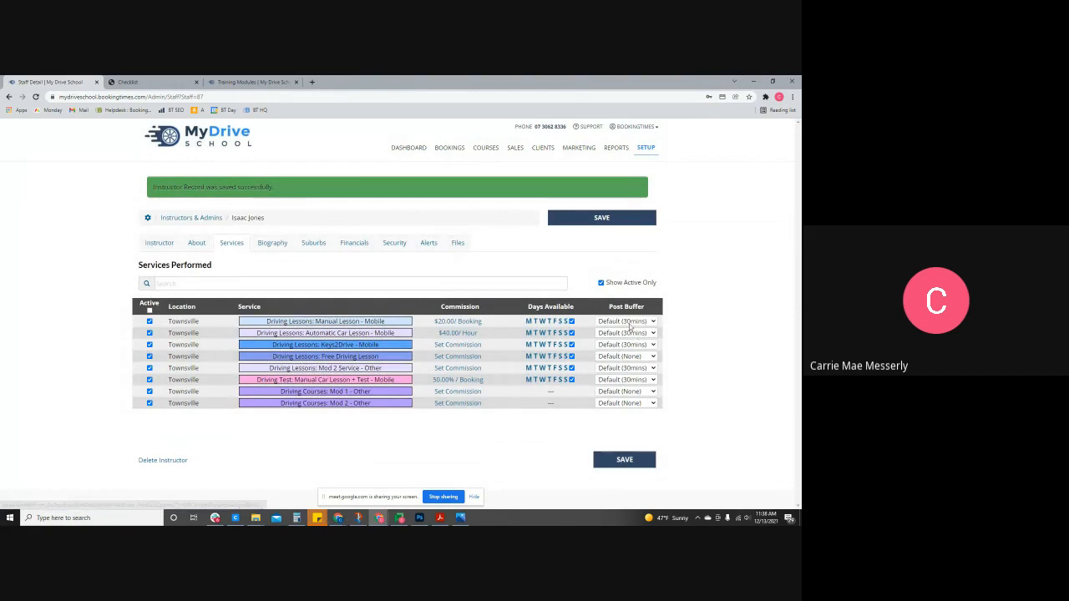
{"action": "left_click", "coordinate": [629, 323]}
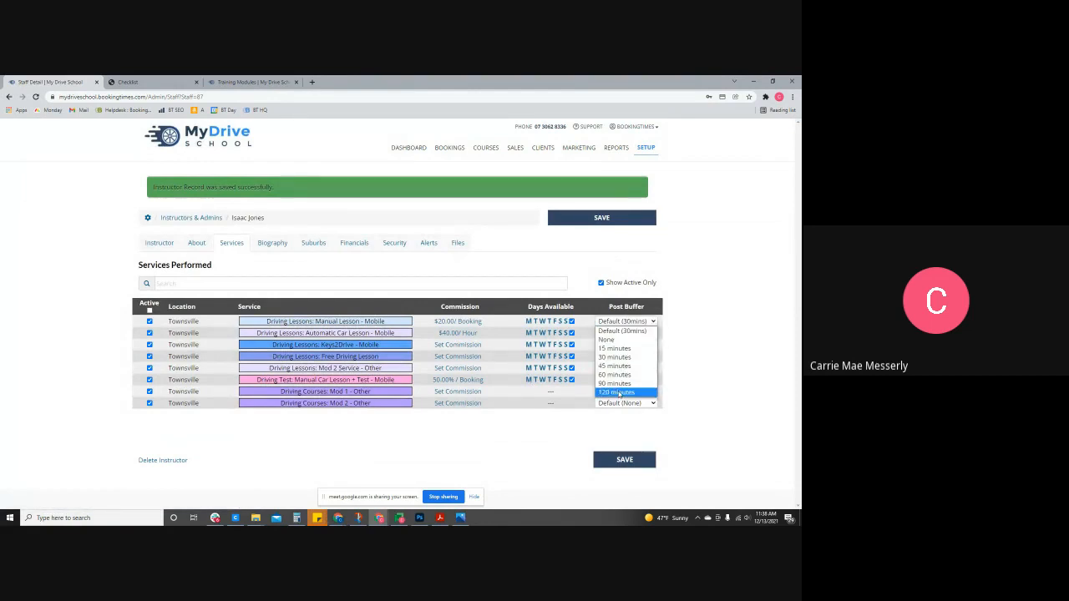
{"action": "left_click", "coordinate": [740, 339]}
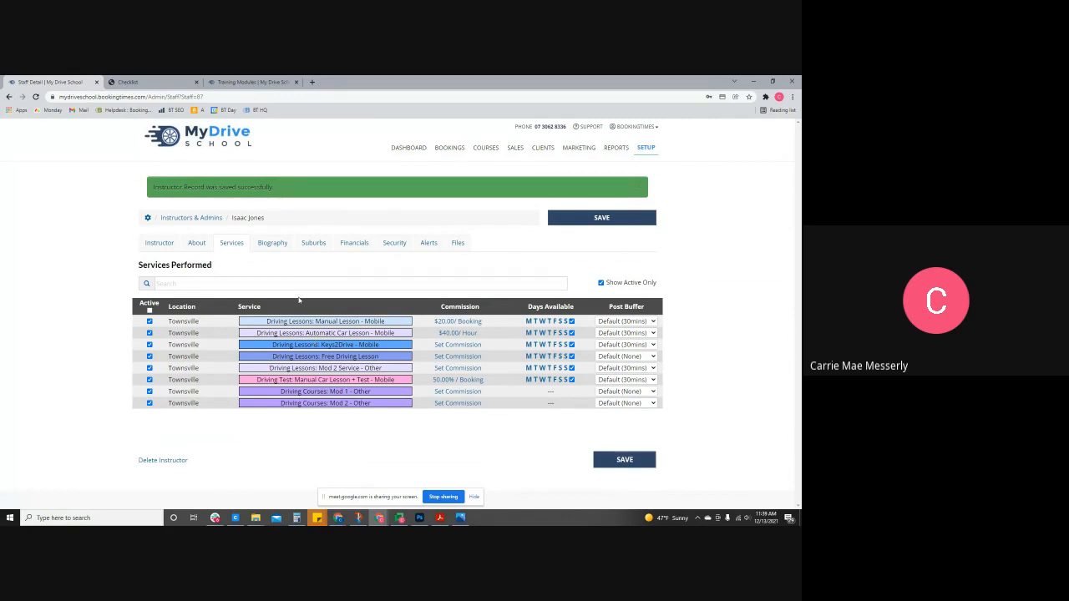
{"action": "left_click", "coordinate": [278, 246]}
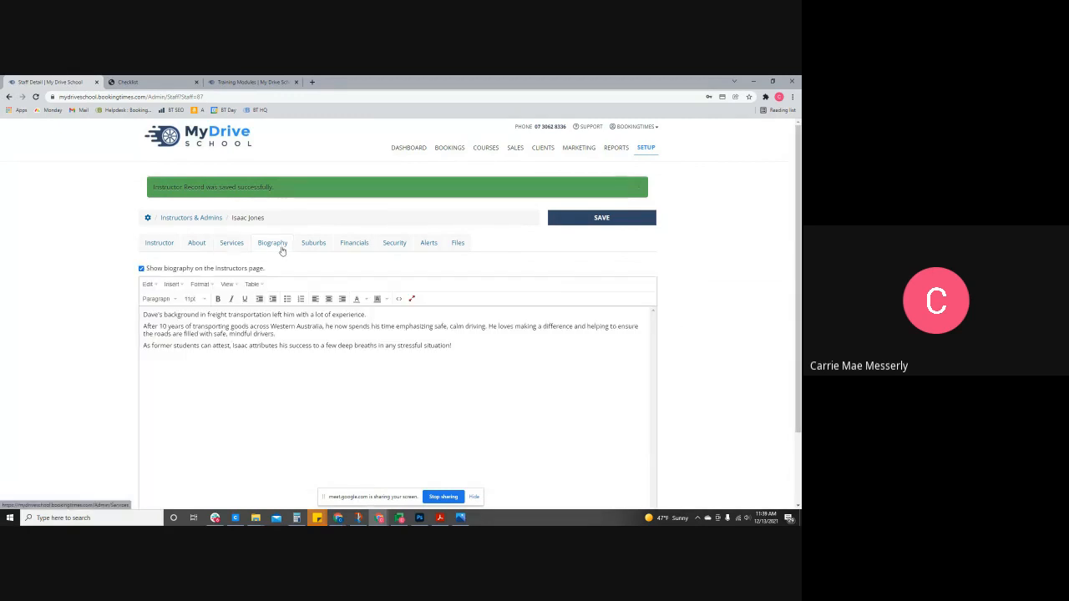
- View the instructor's Suburbs, Files and Alerts tabs, noting the Email Daily Schedule setting
{"action": "left_click", "coordinate": [328, 248]}
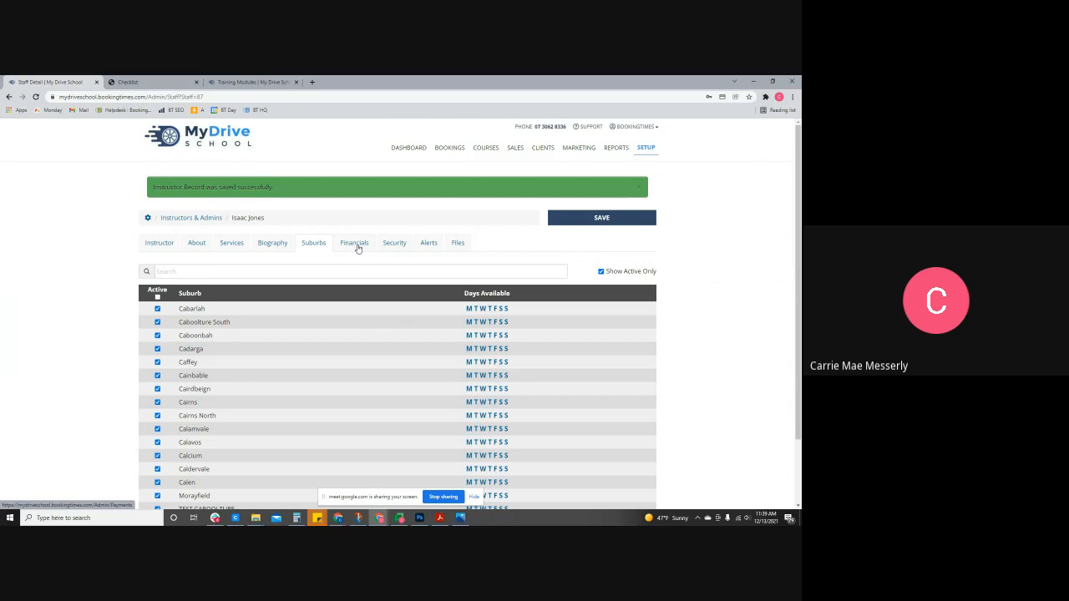
{"action": "left_click", "coordinate": [457, 244]}
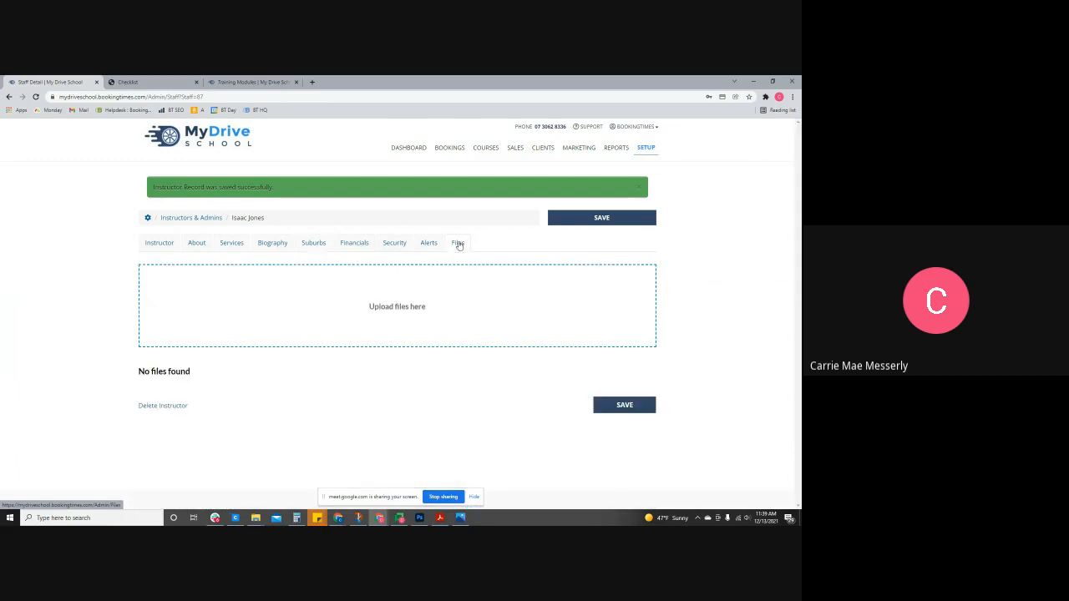
{"action": "left_click", "coordinate": [425, 251]}
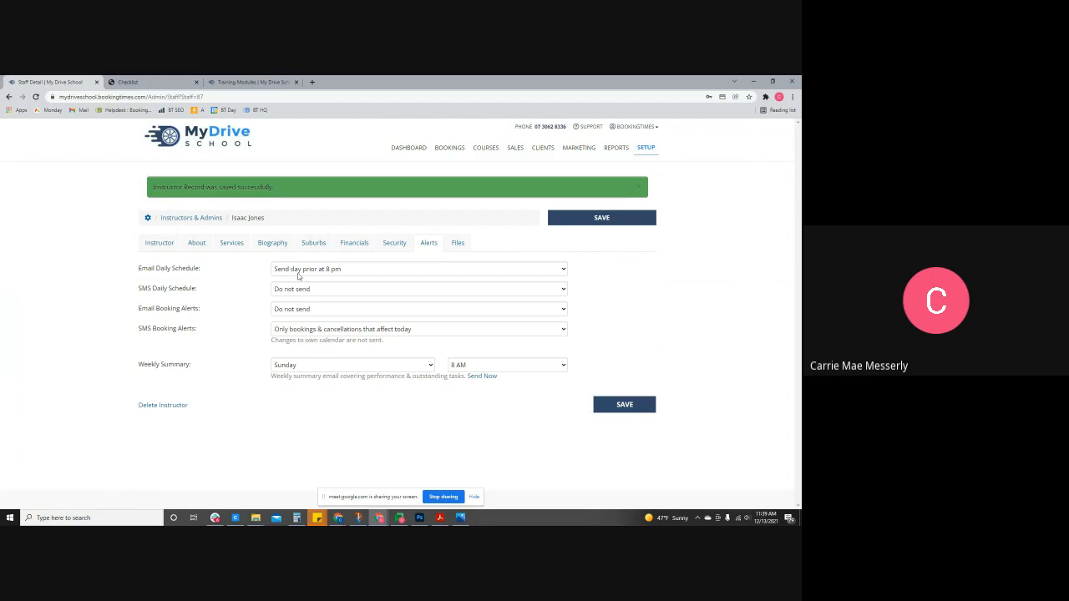
{"action": "left_click_drag", "start_coordinate": [207, 272], "coordinate": [136, 271]}
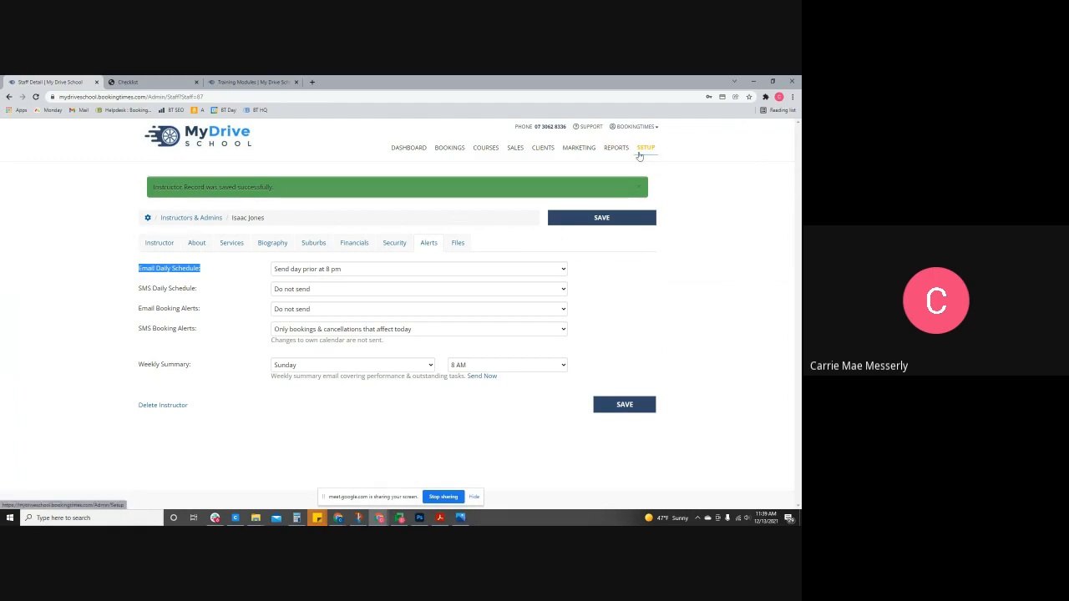
- Start a new product sale with one 5 x 1 hour Automatic Lessons package at $295.00
{"action": "left_click", "coordinate": [516, 148]}
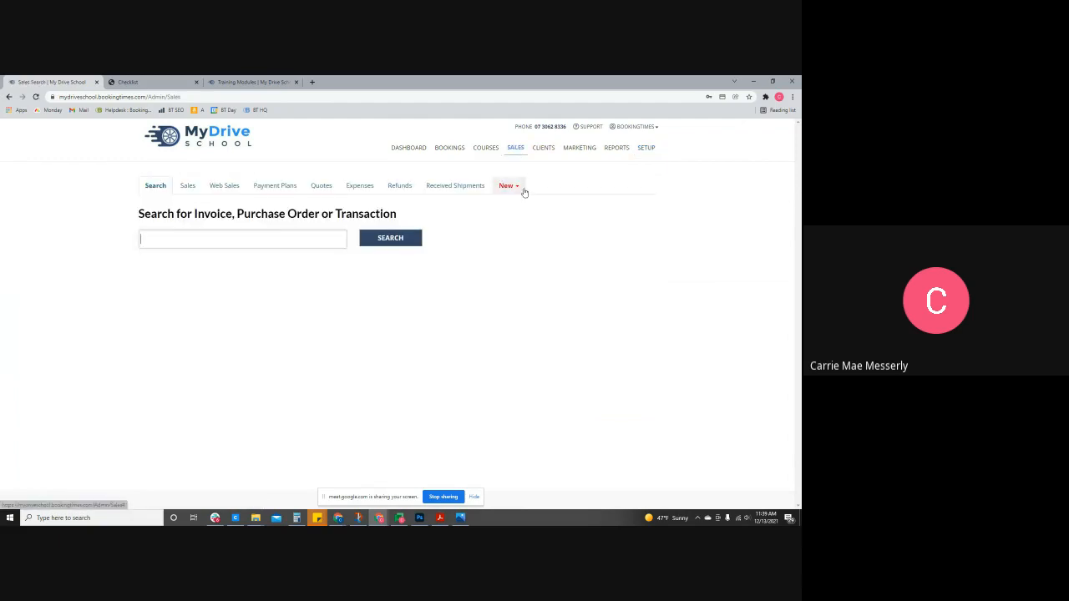
{"action": "left_click", "coordinate": [517, 187]}
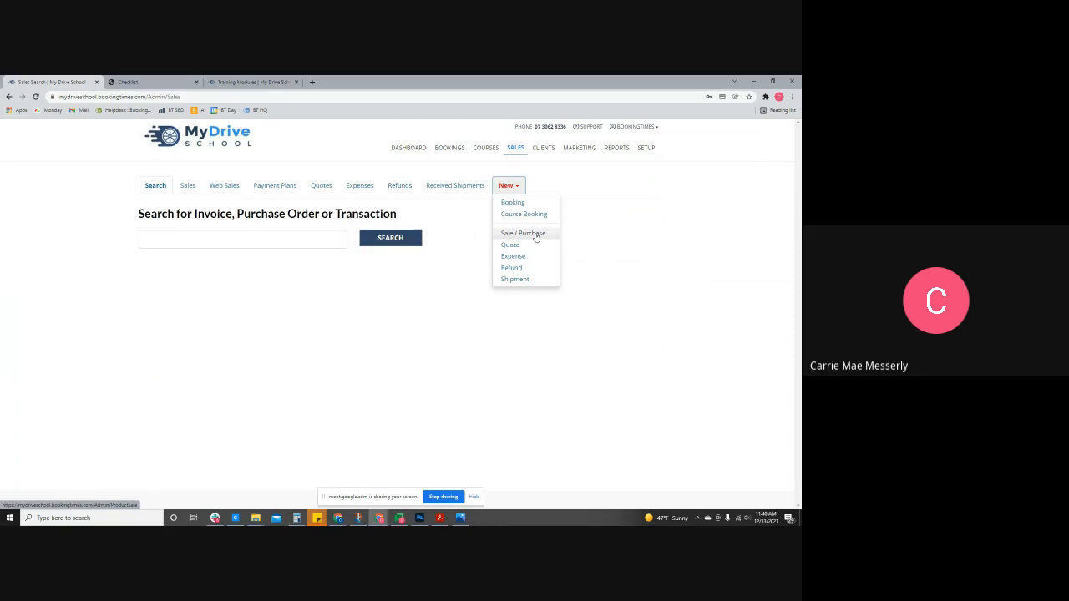
{"action": "left_click", "coordinate": [535, 234]}
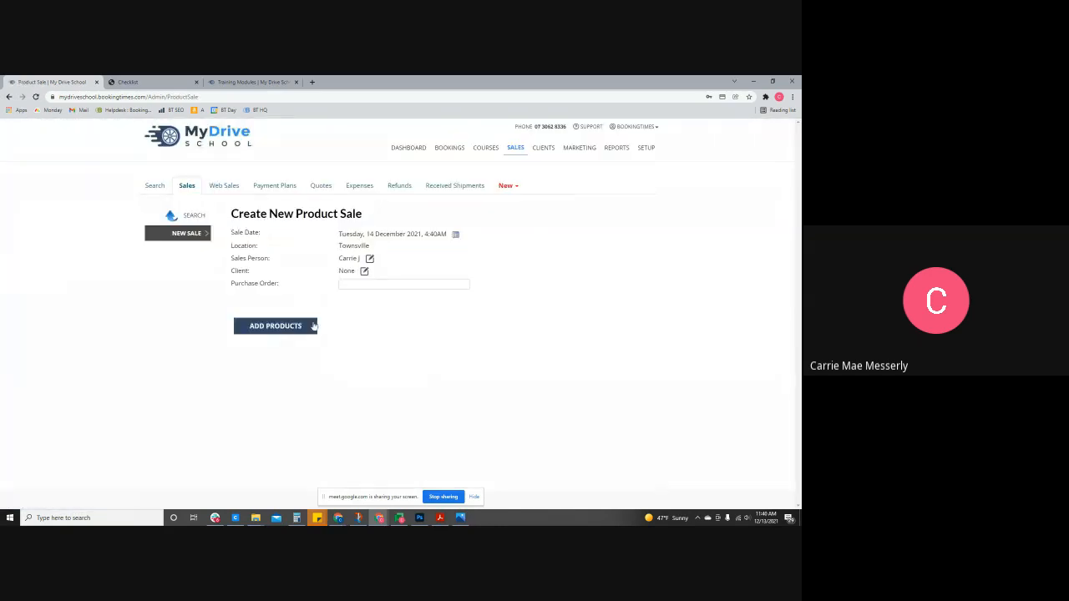
{"action": "left_click", "coordinate": [289, 326]}
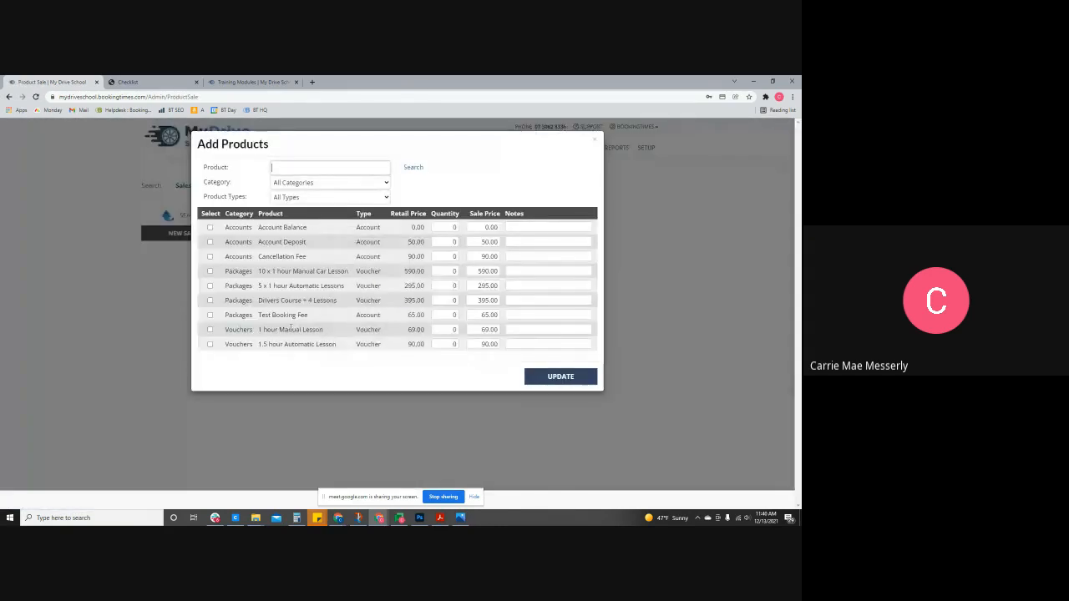
{"action": "left_click", "coordinate": [209, 286]}
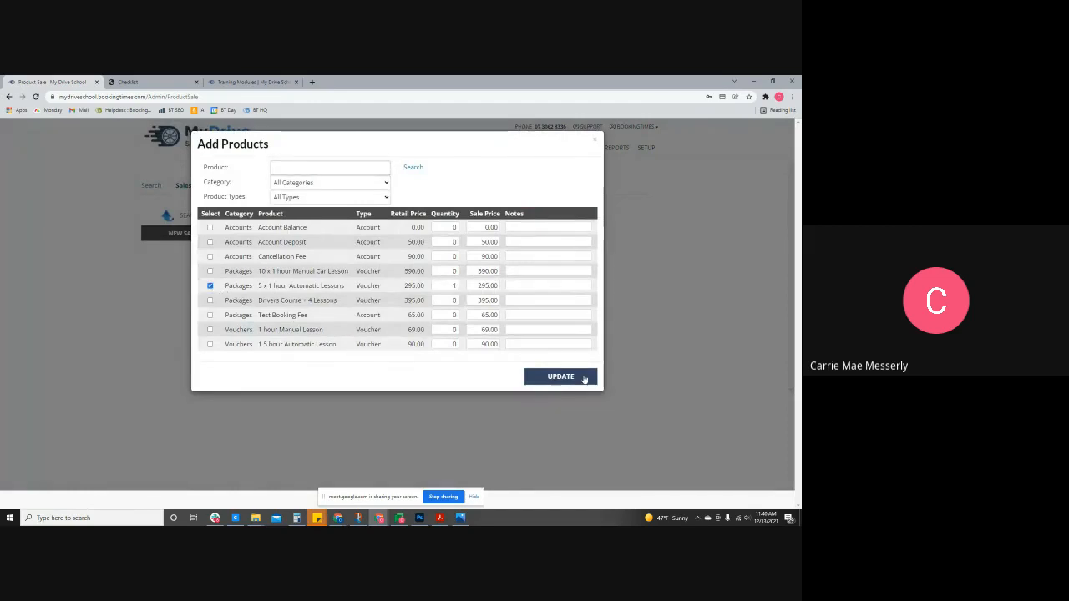
{"action": "left_click", "coordinate": [584, 377]}
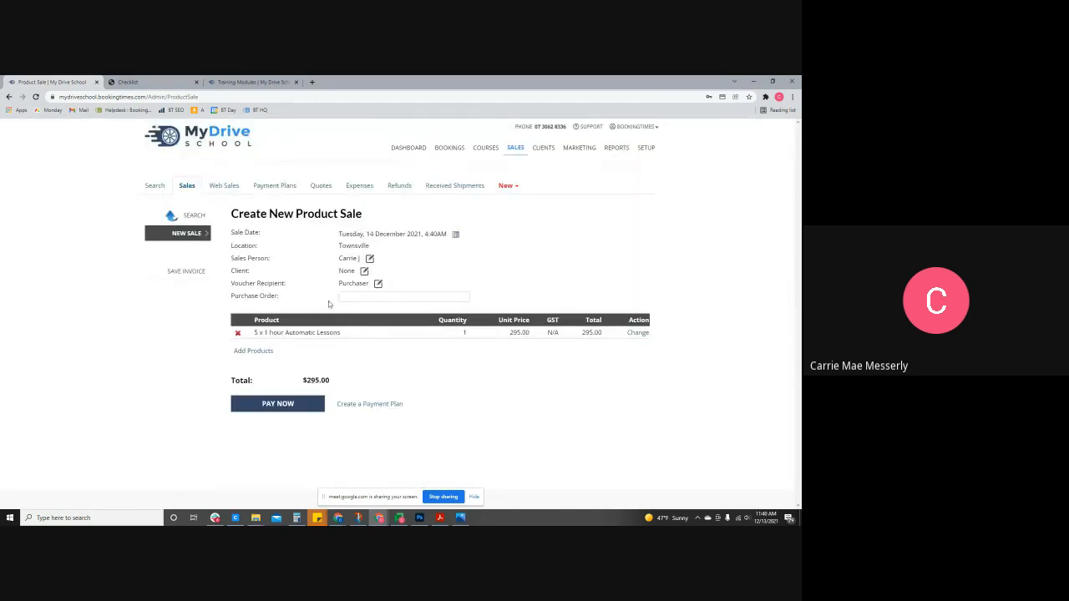